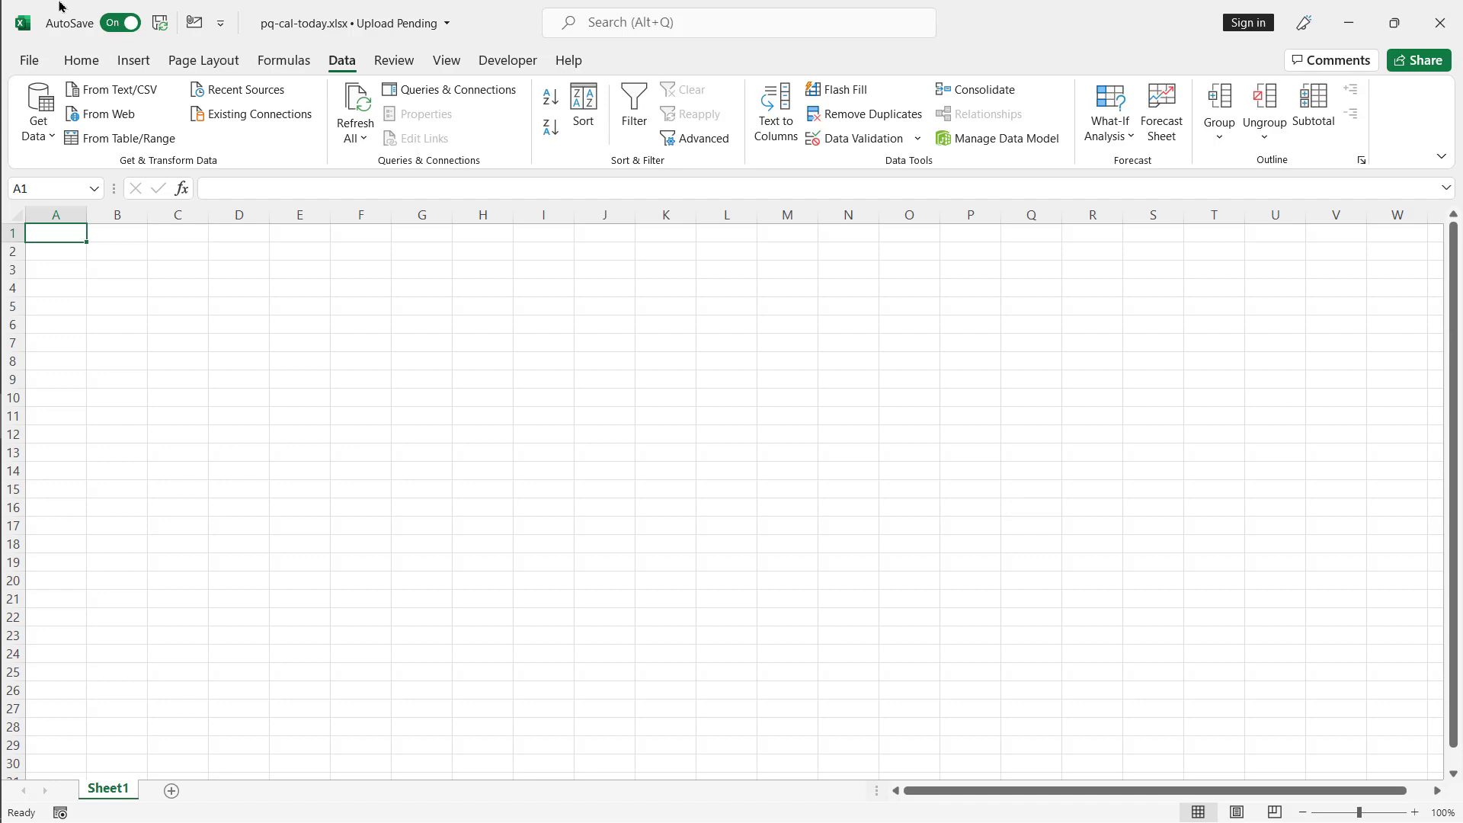
- Enter the header Date in A1 and the start date 1/1/2020 in A2
type("Date")
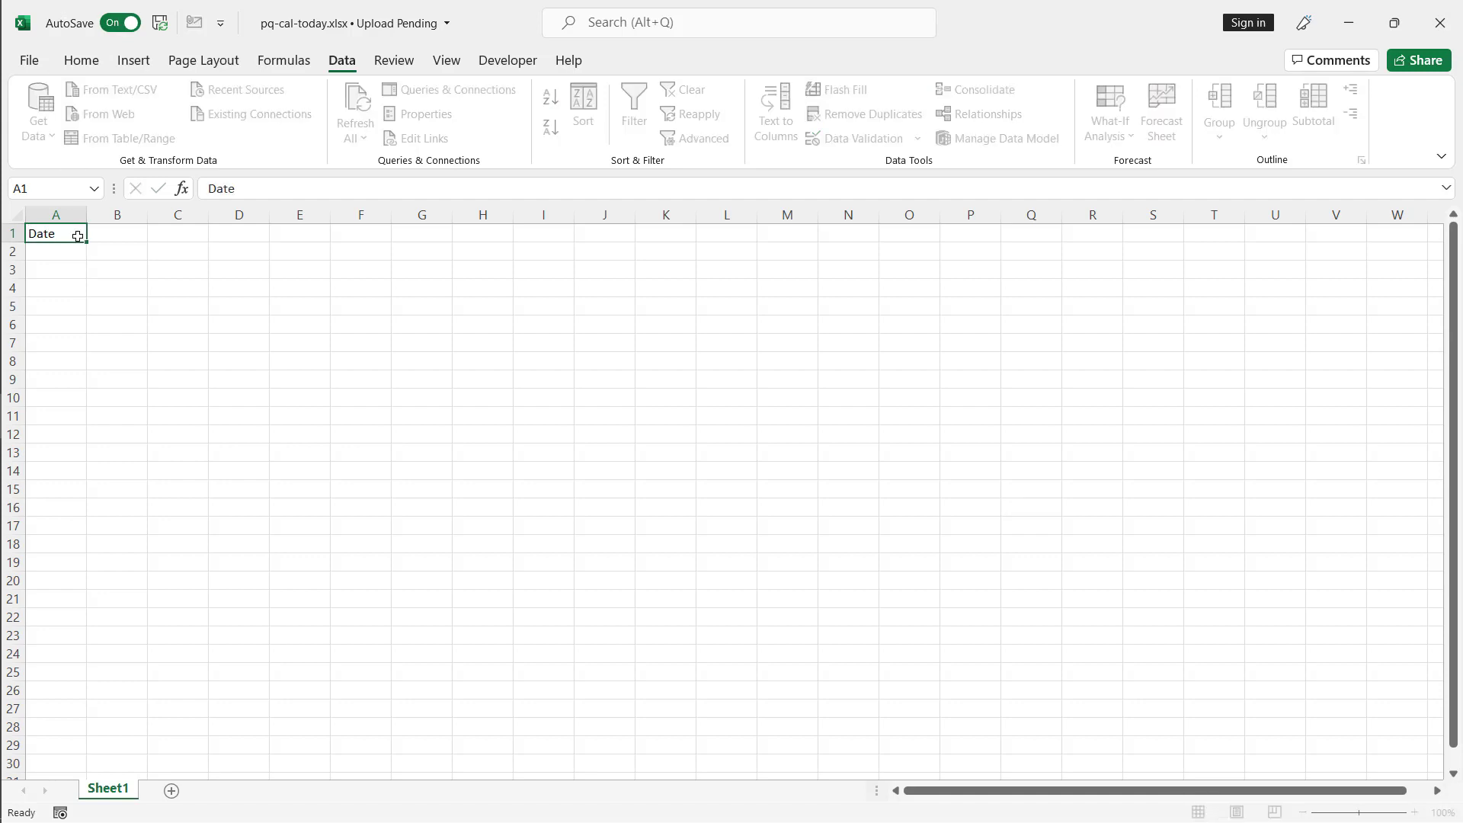
key("Return")
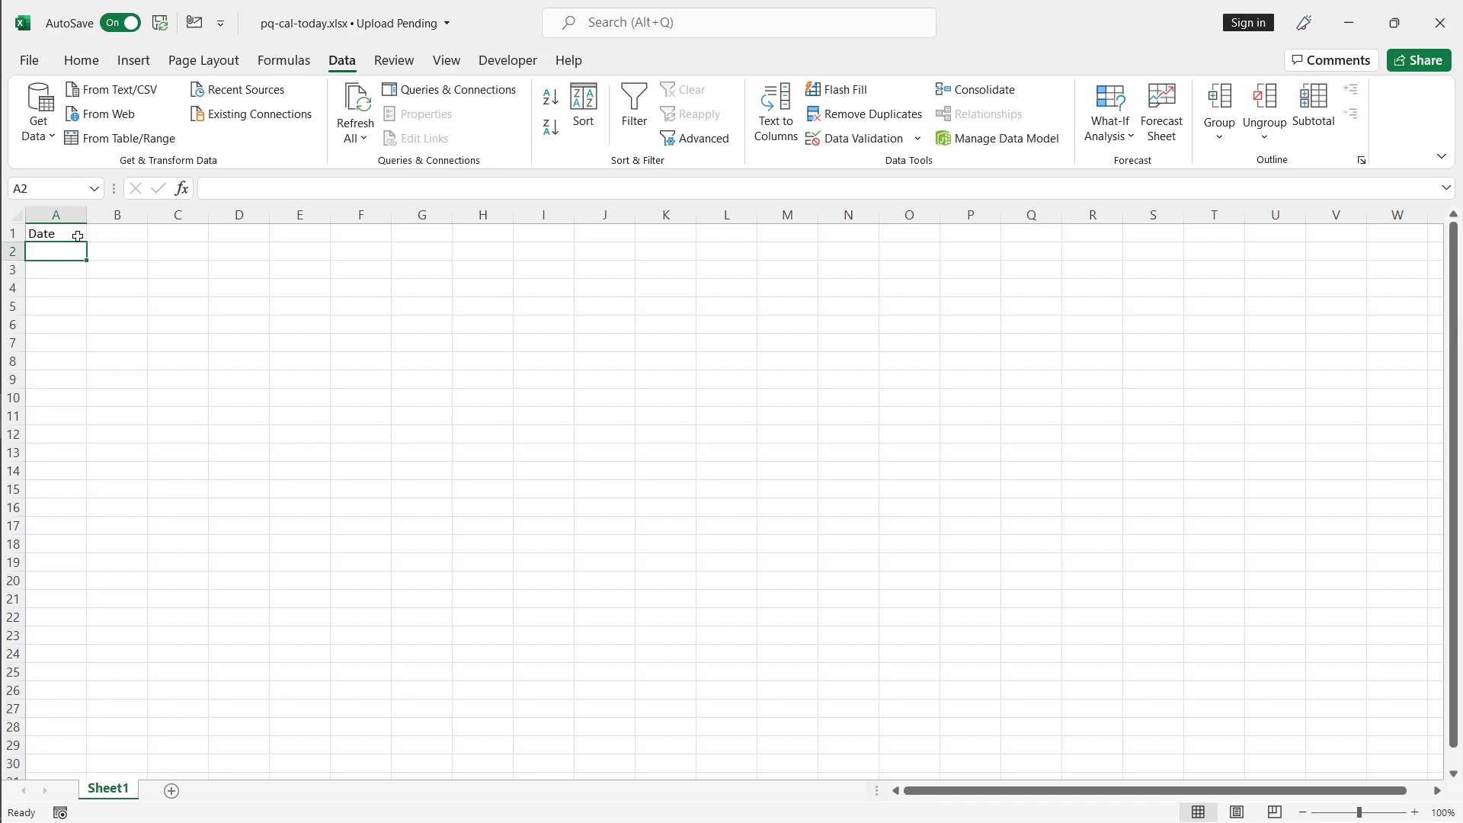
type("1/1/")
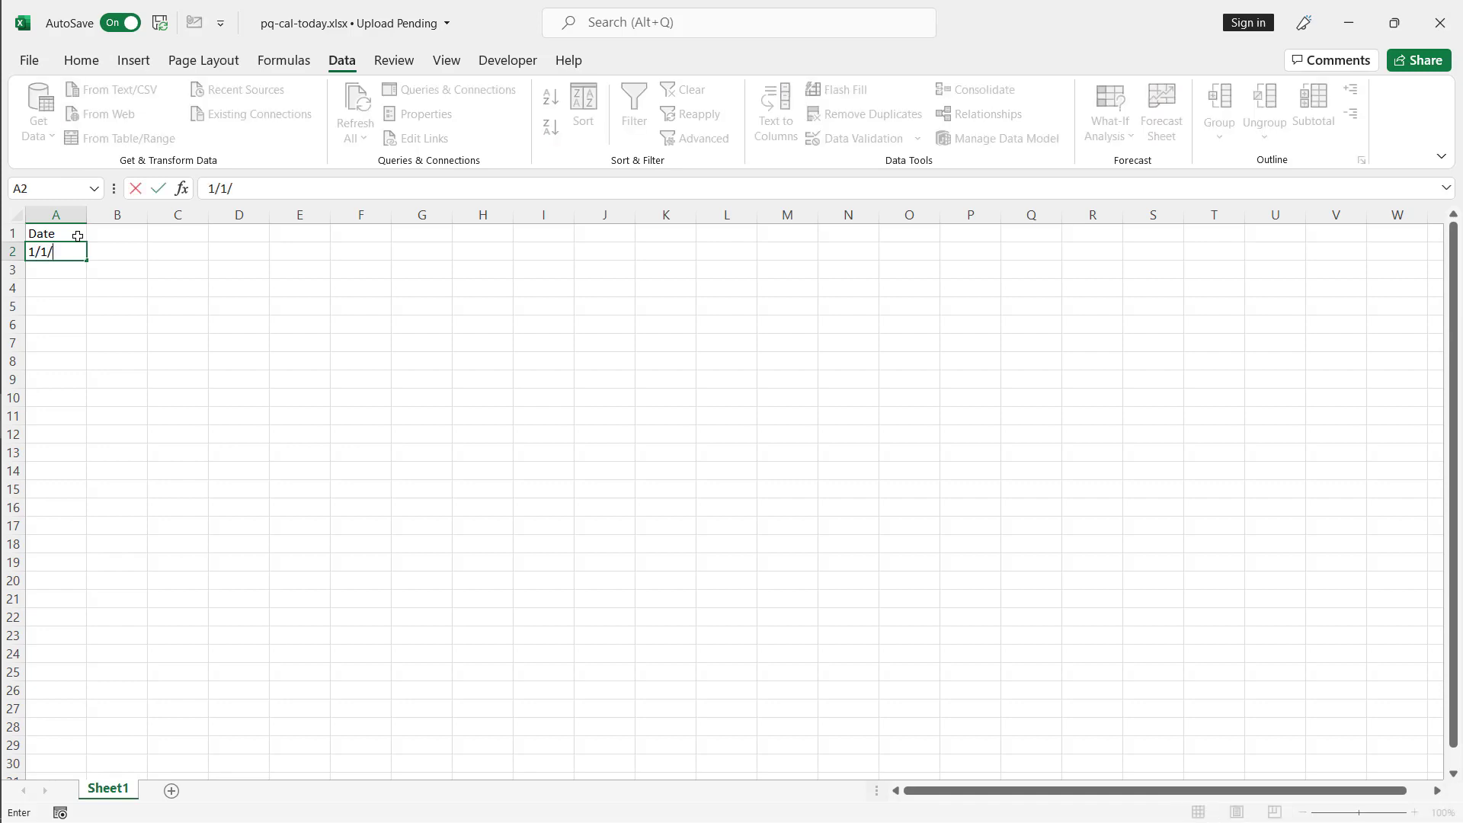
type("2020")
key("Return")
key("Up")
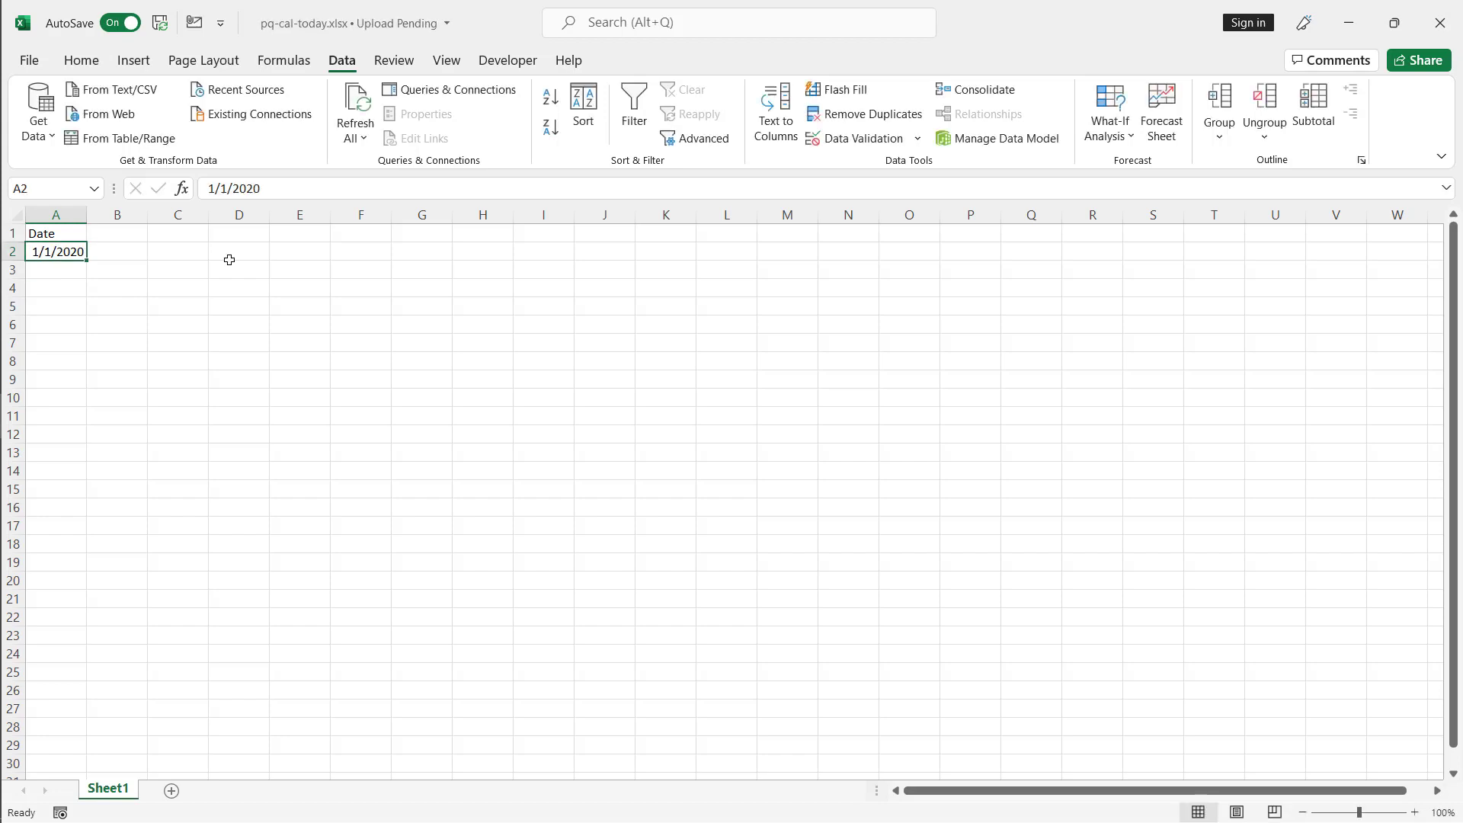
- Fill a daily date series down the column from A2 with stop value 2/27/2022
left_click(76, 60)
left_click(1319, 79)
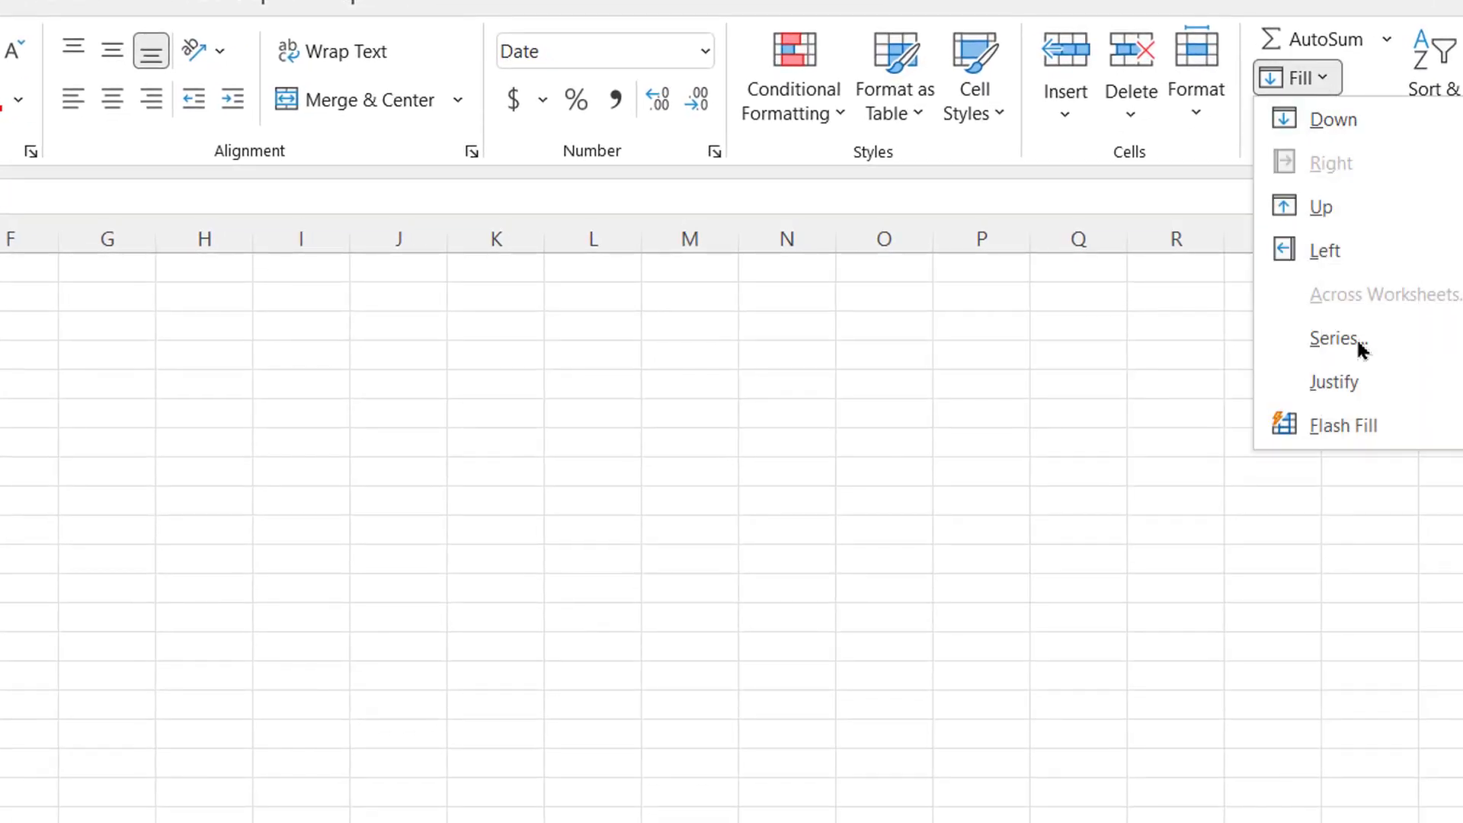
left_click(1367, 340)
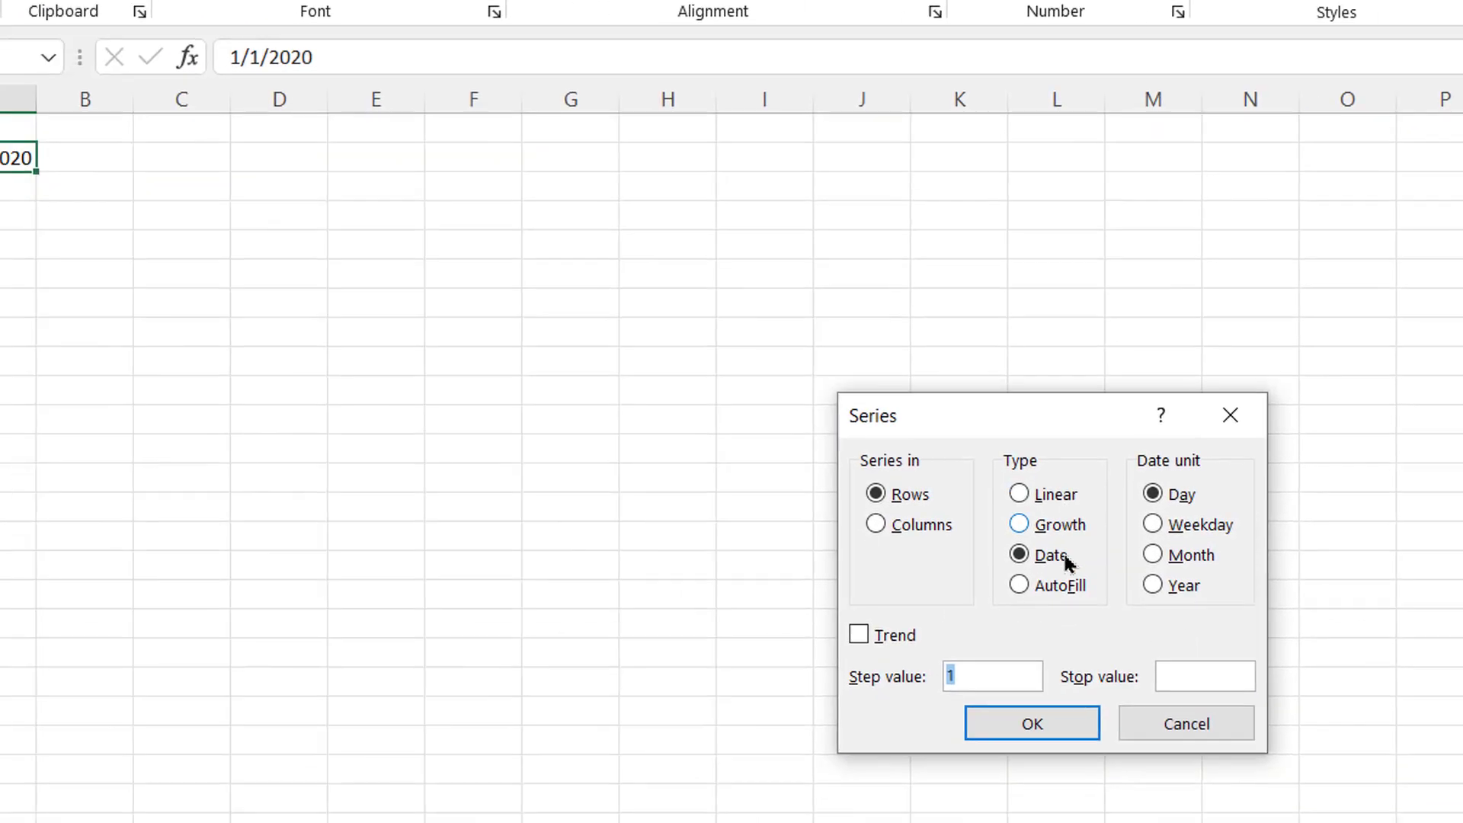
left_click(980, 494)
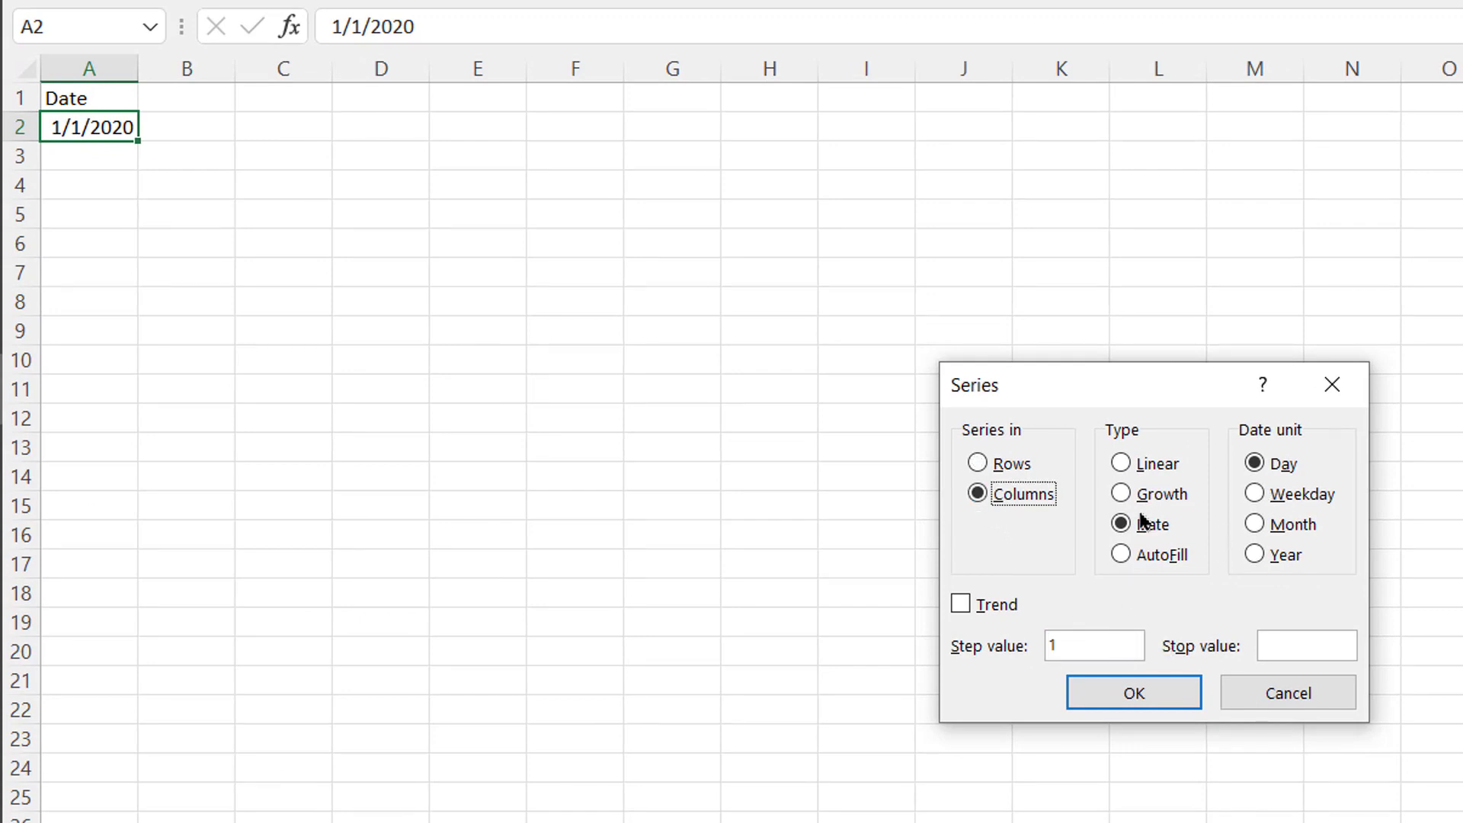
left_click(1310, 642)
type("2/2")
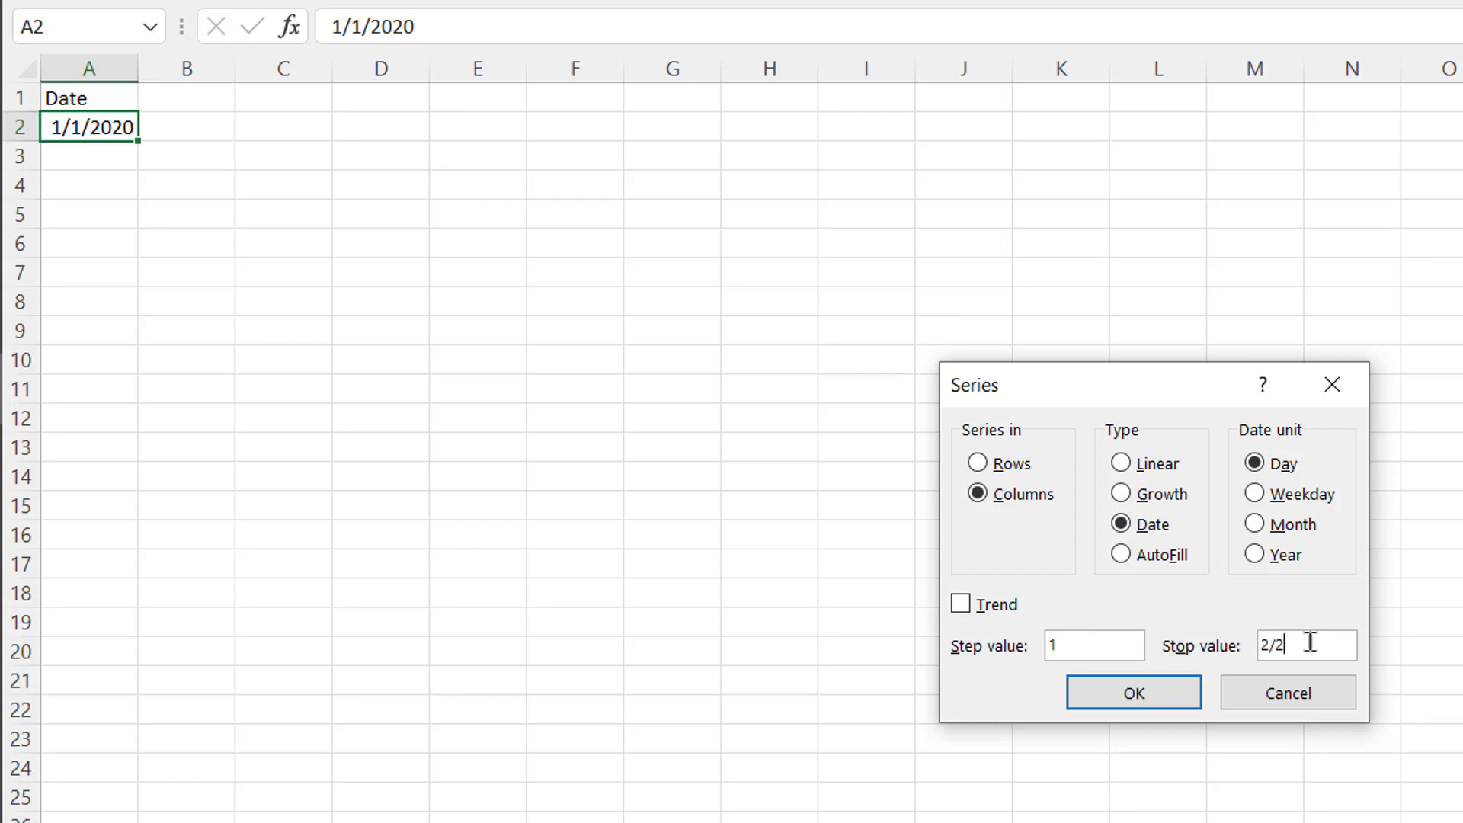
type("7/2022")
left_click(1145, 692)
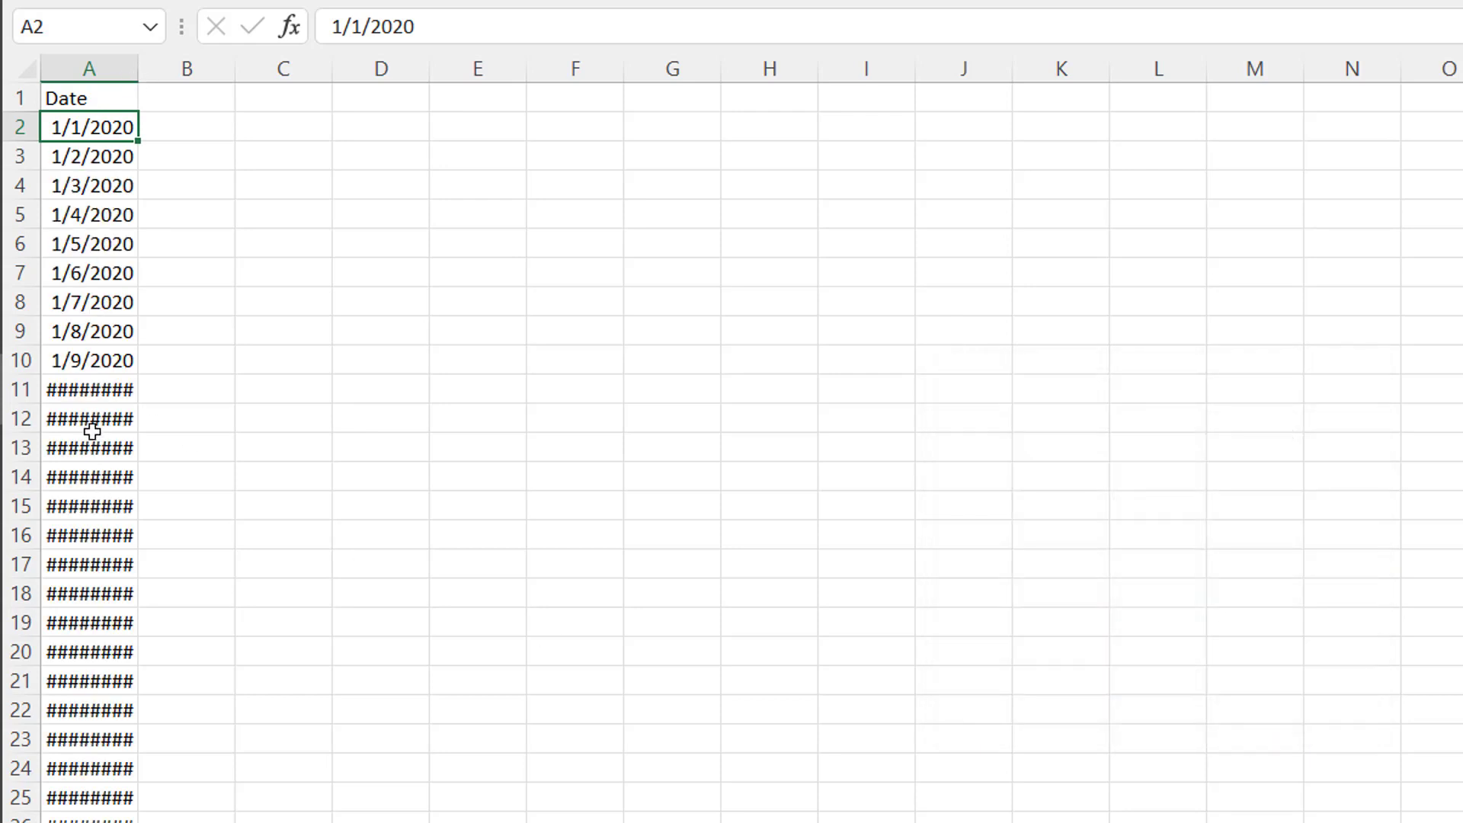
- Autofit column A's width and check the last date of the series
double_click(138, 68)
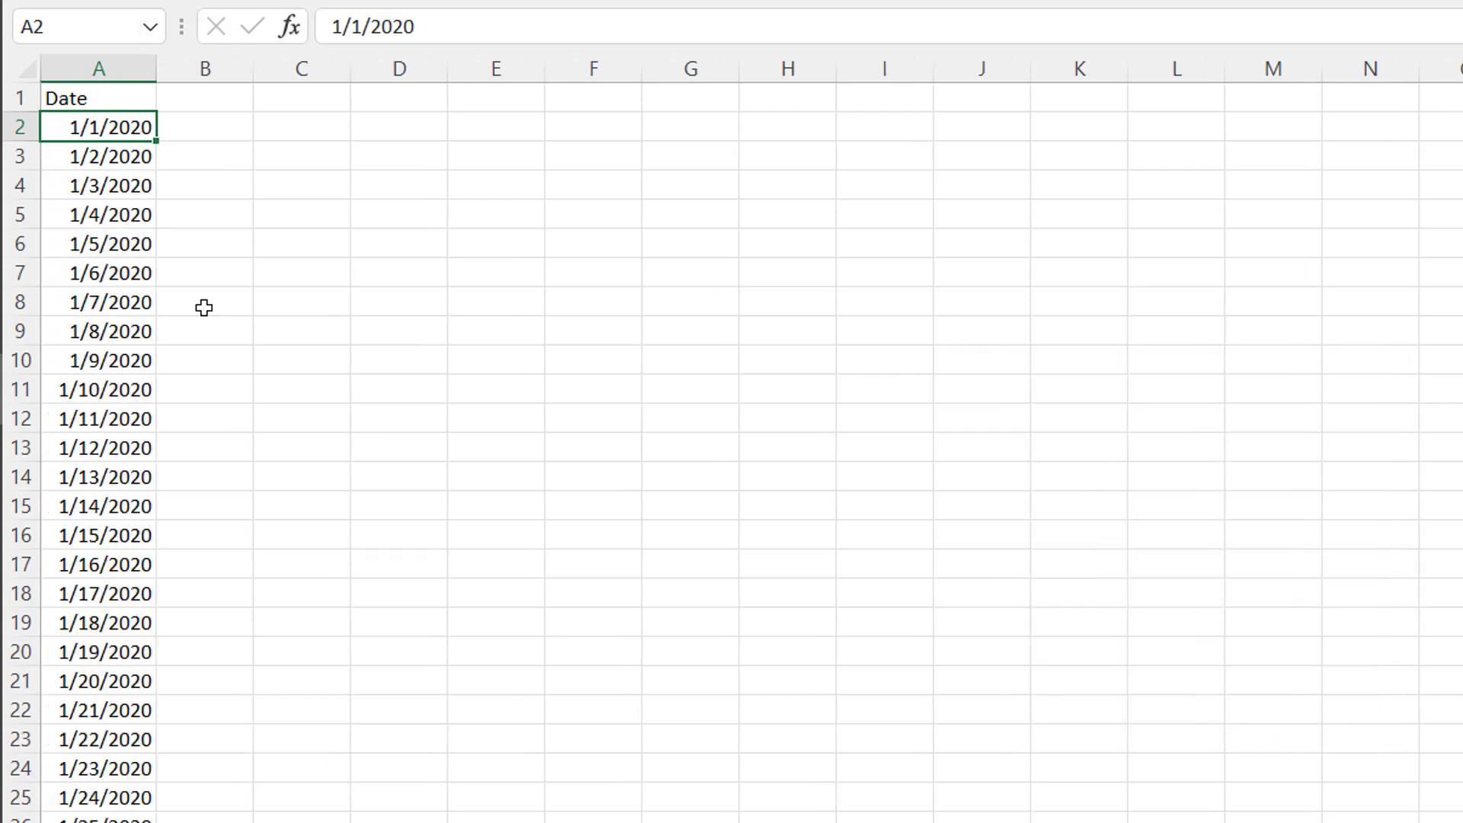
left_click(135, 190)
key("ctrl+Down")
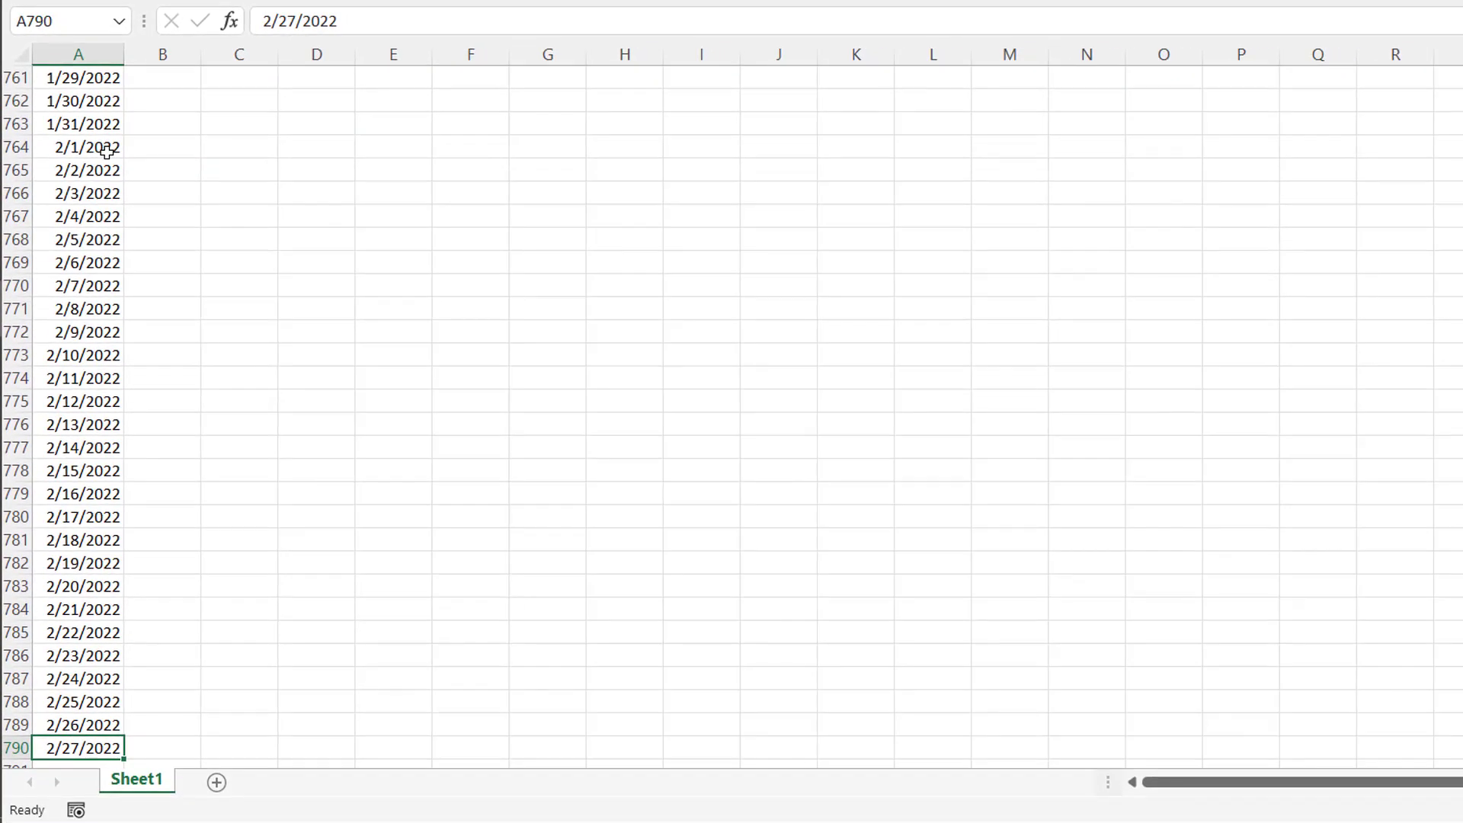
key("ctrl+Up")
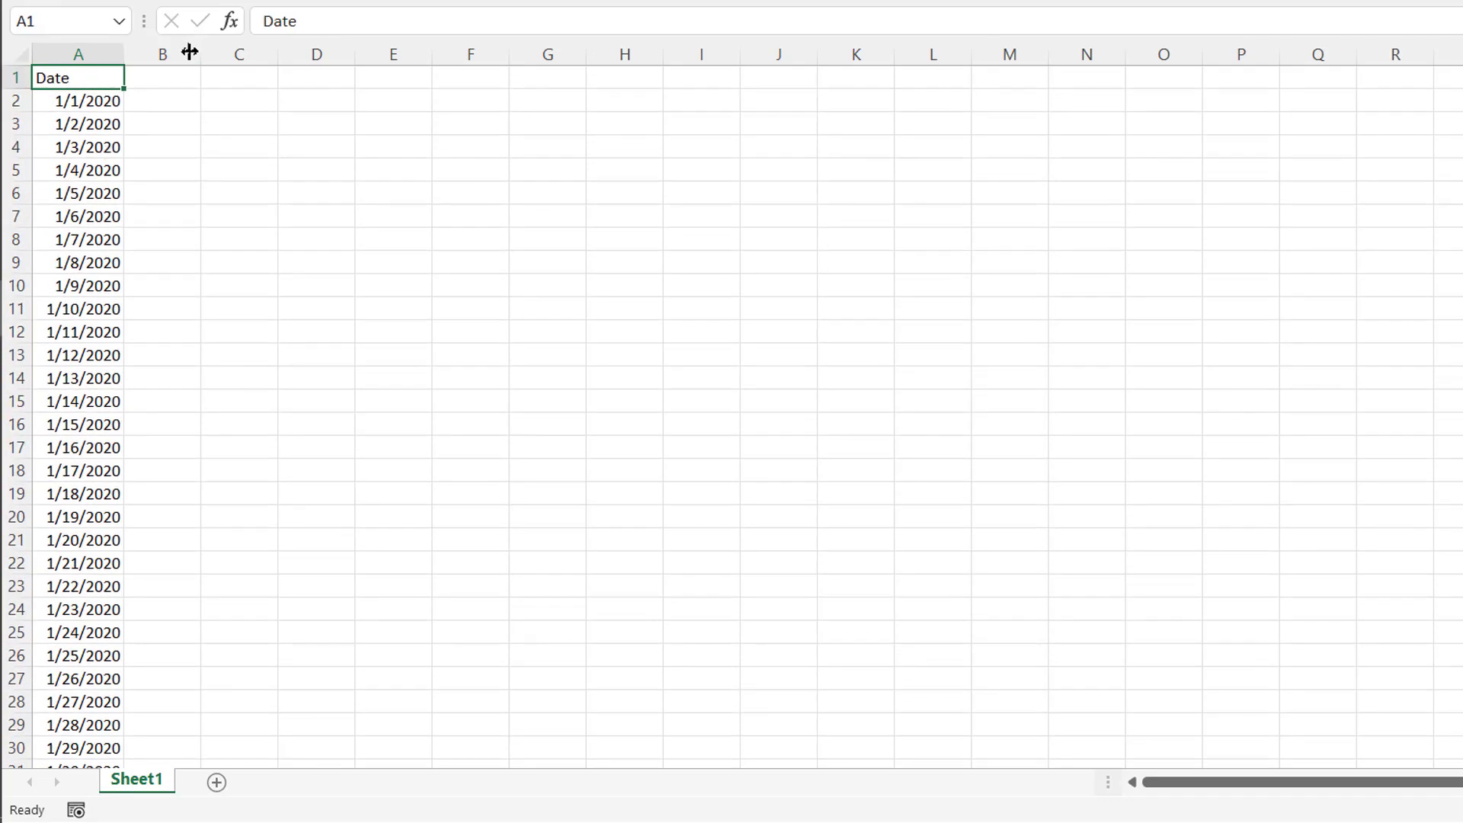
- Add the header Year in B1 and the formula =YEAR(A2) in B2
left_click(166, 83)
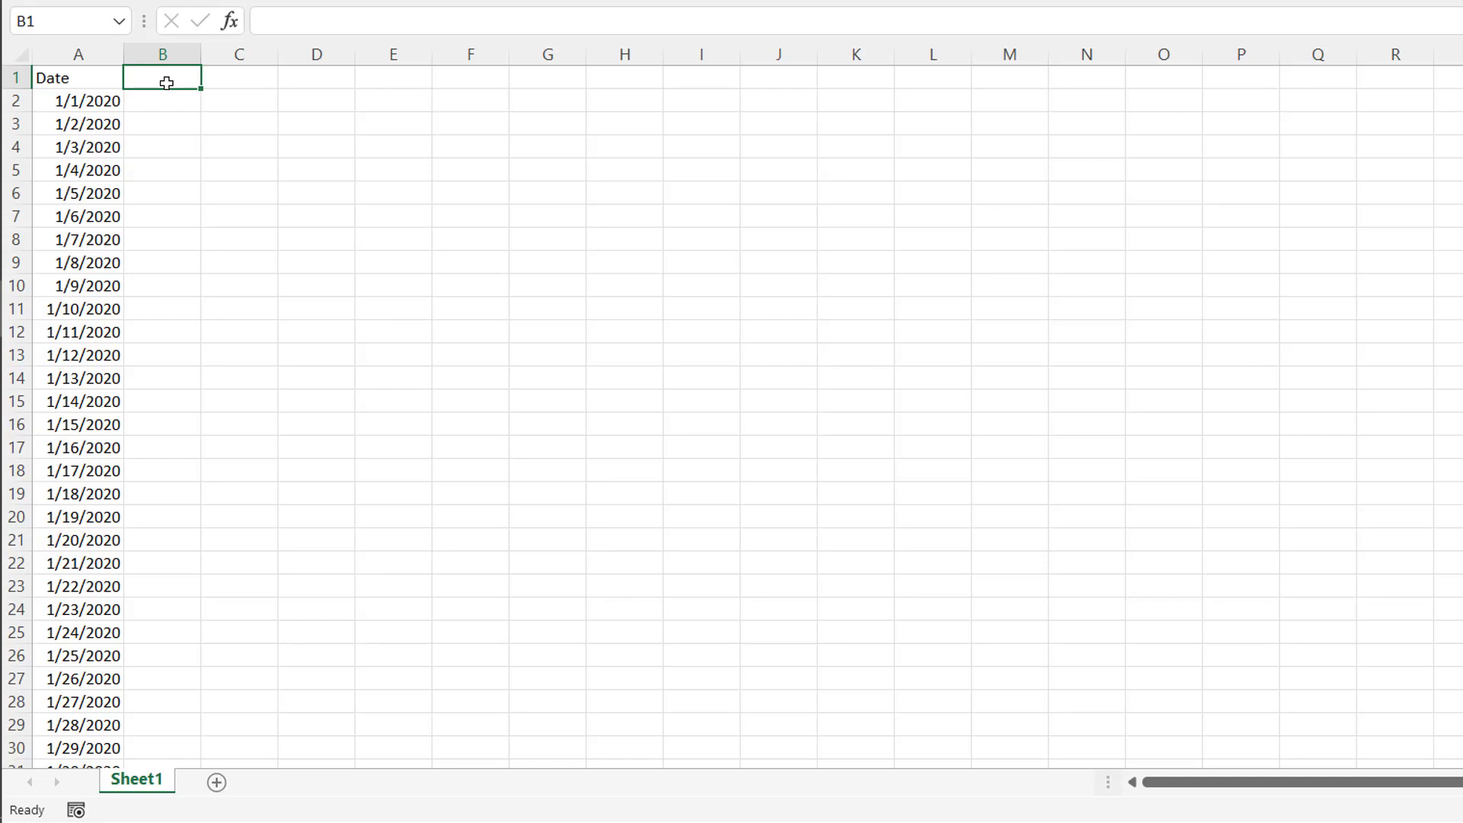
type("Year")
key("Return")
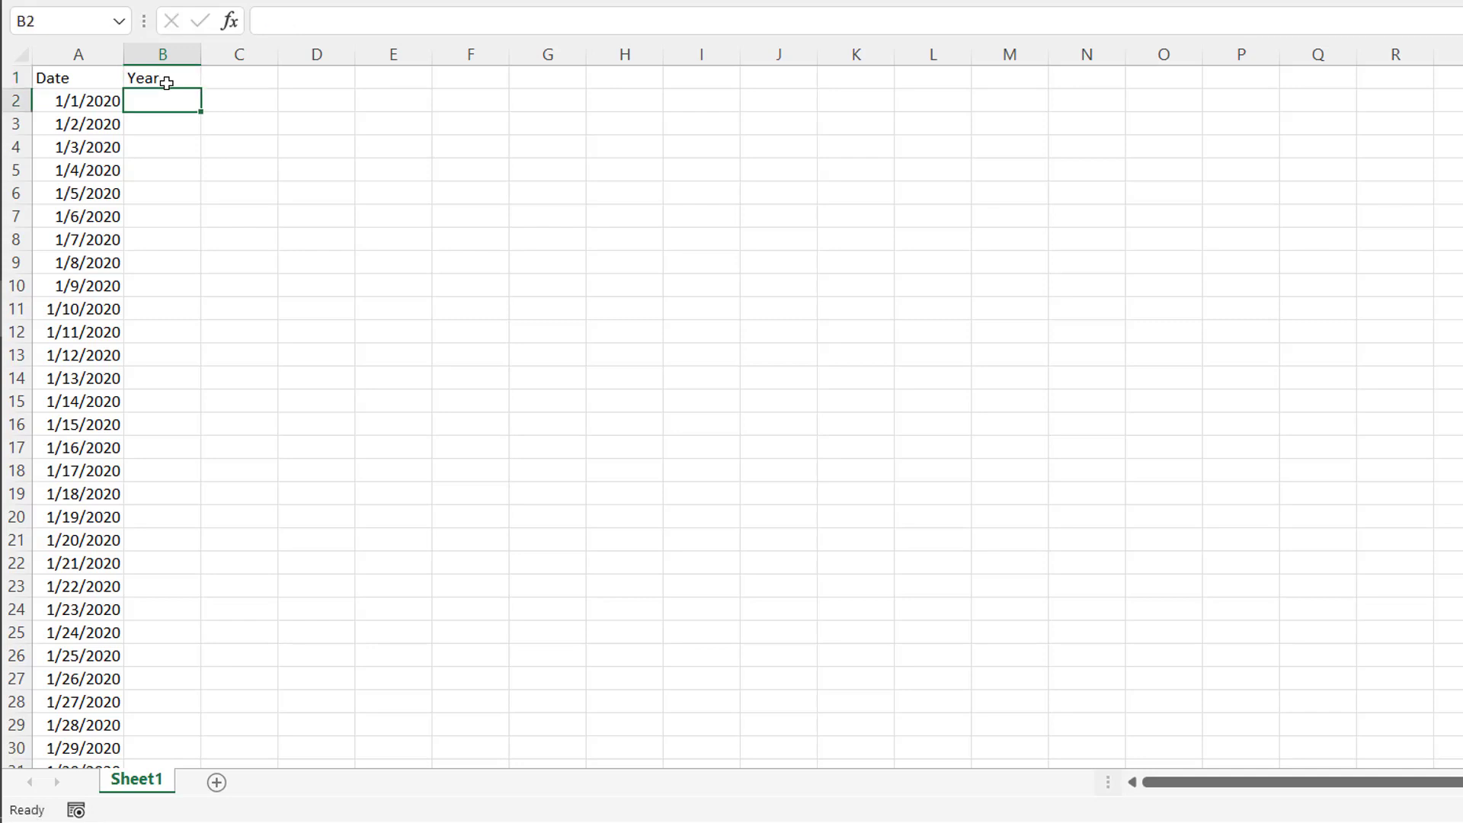
type("=ye")
key("Tab")
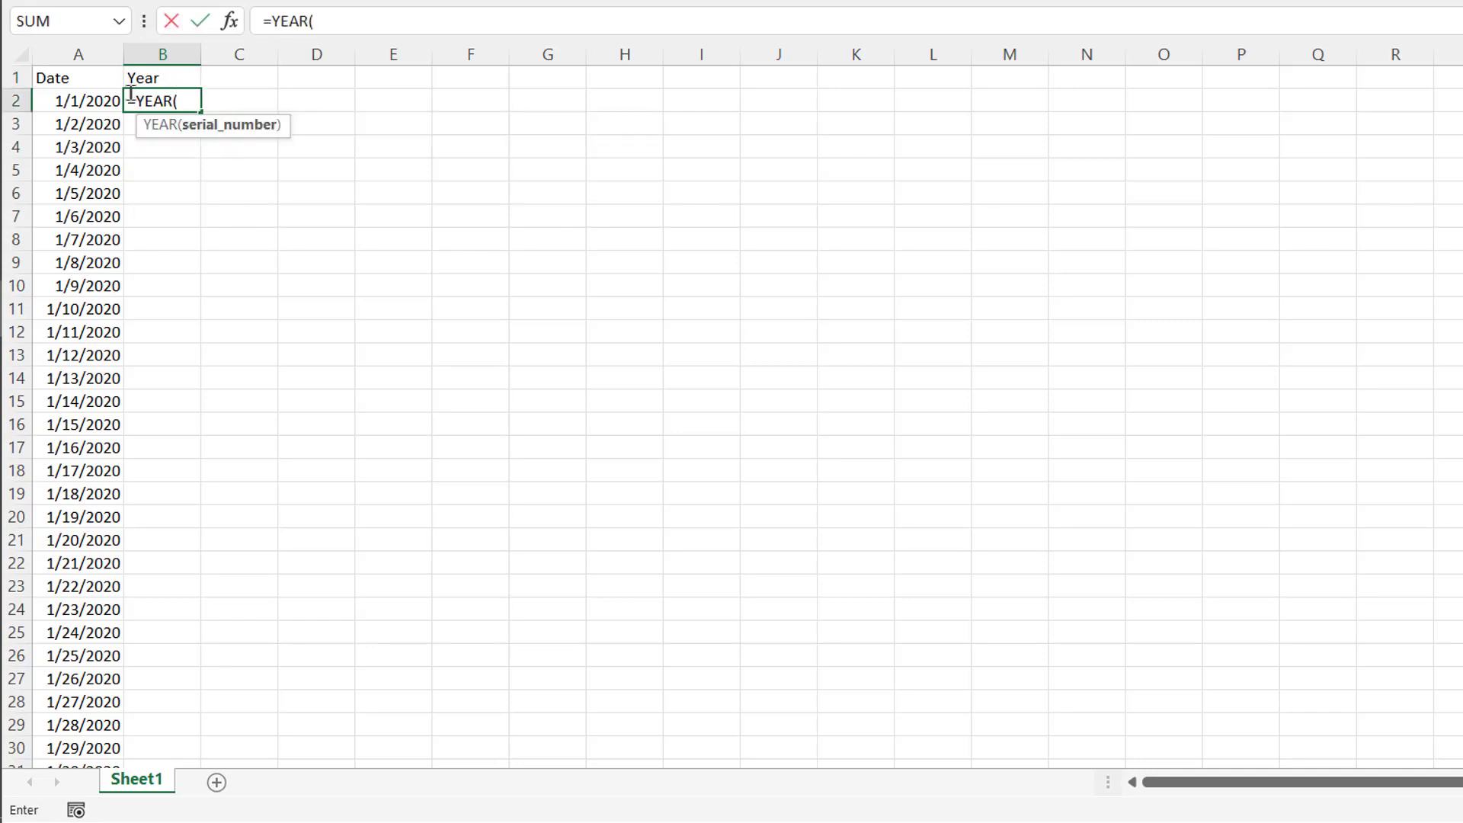
left_click(94, 101)
key("Return")
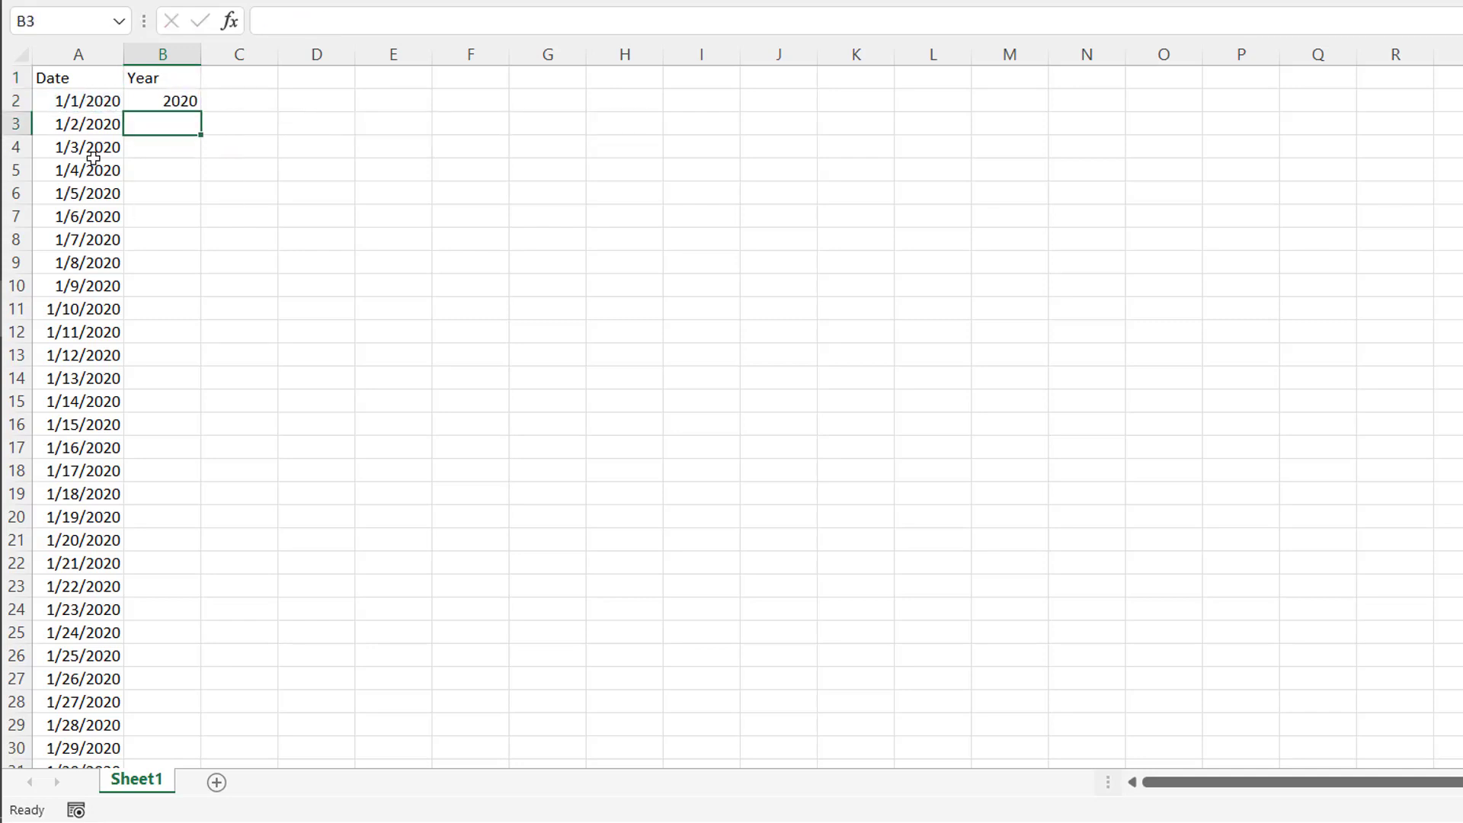
- Fill the YEAR formula down column B to the last date row
left_click(156, 102)
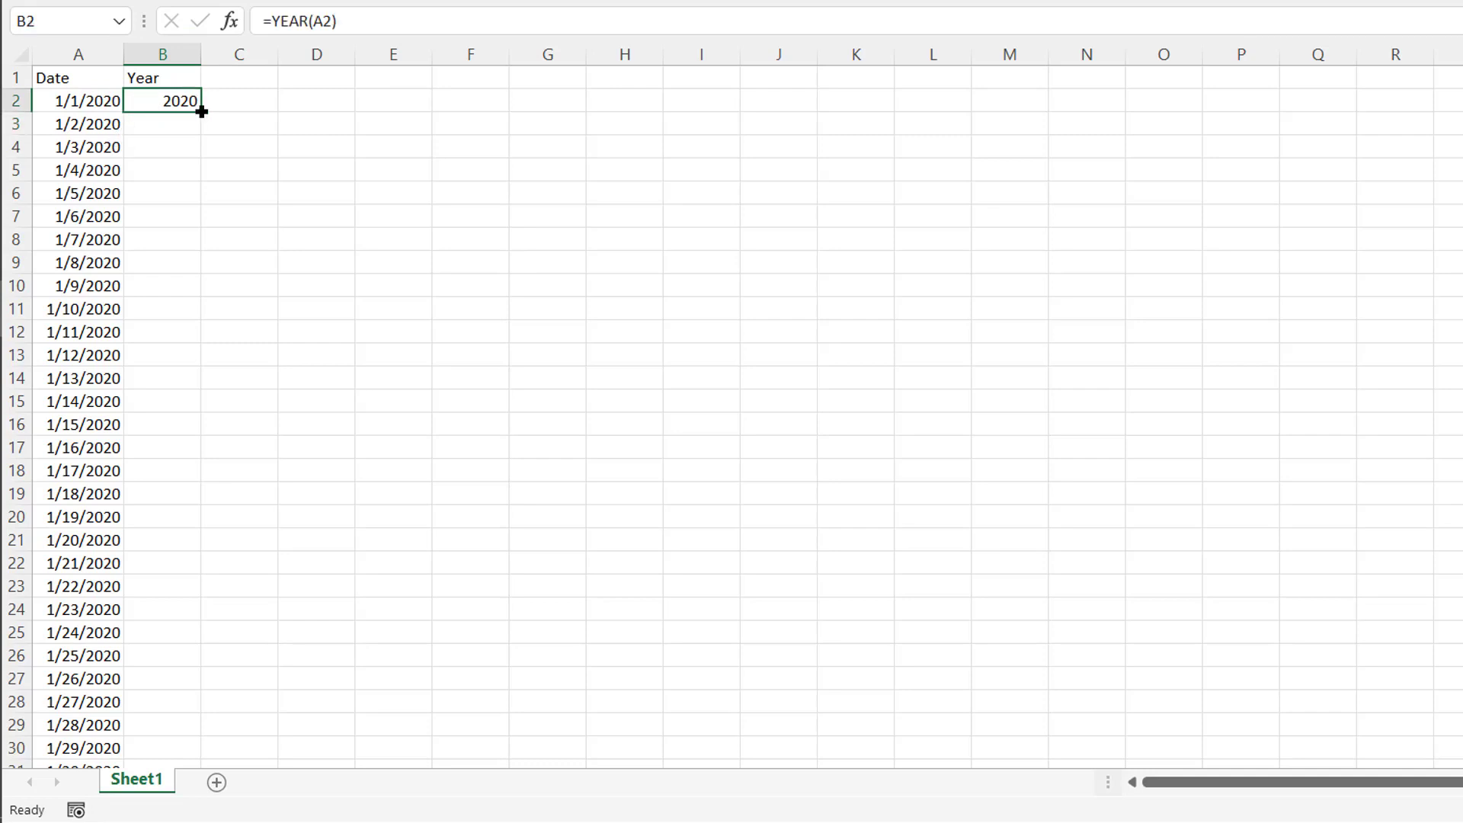
double_click(201, 112)
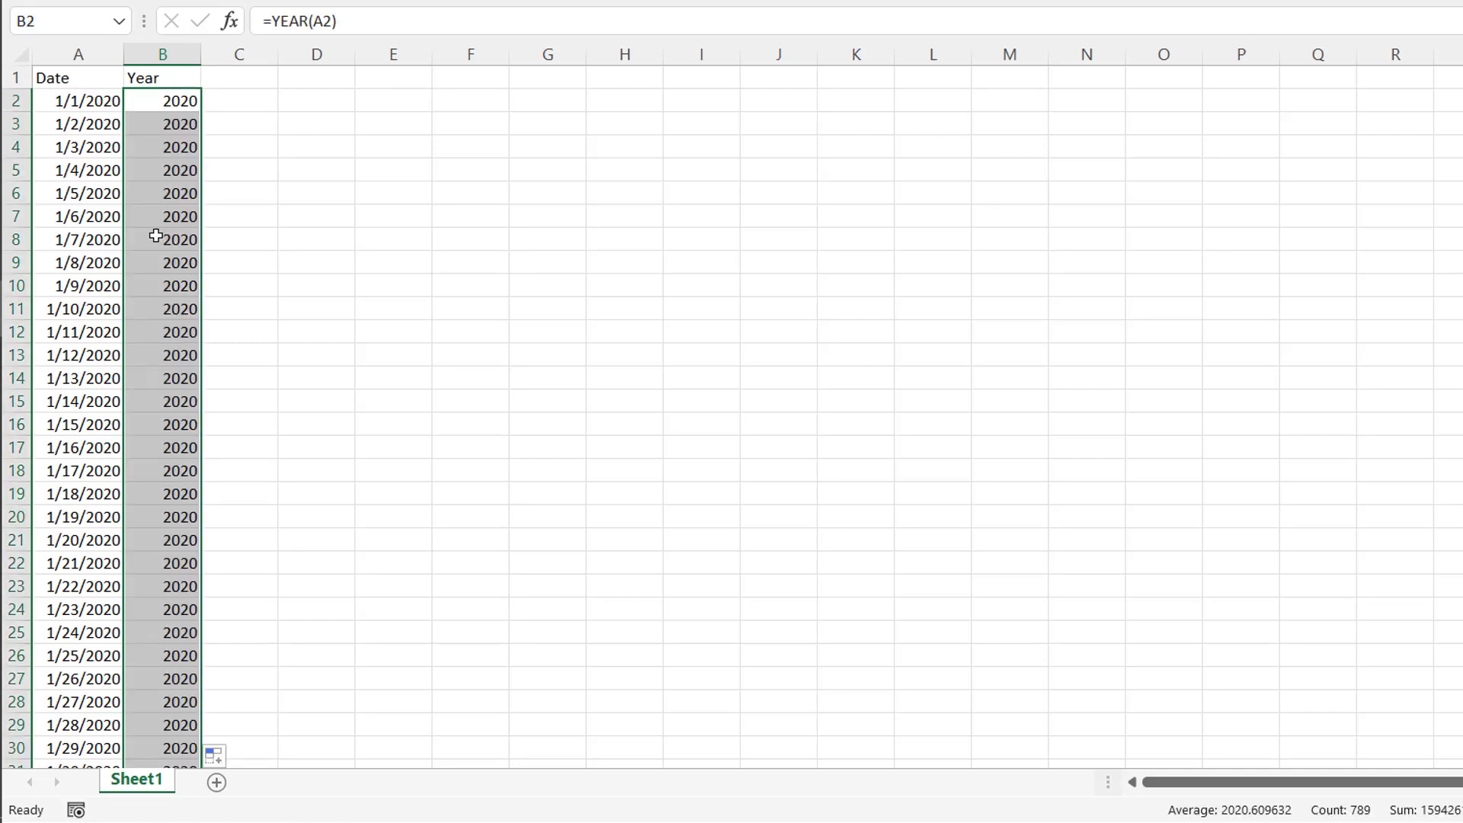
scroll(156, 236, "down", 20)
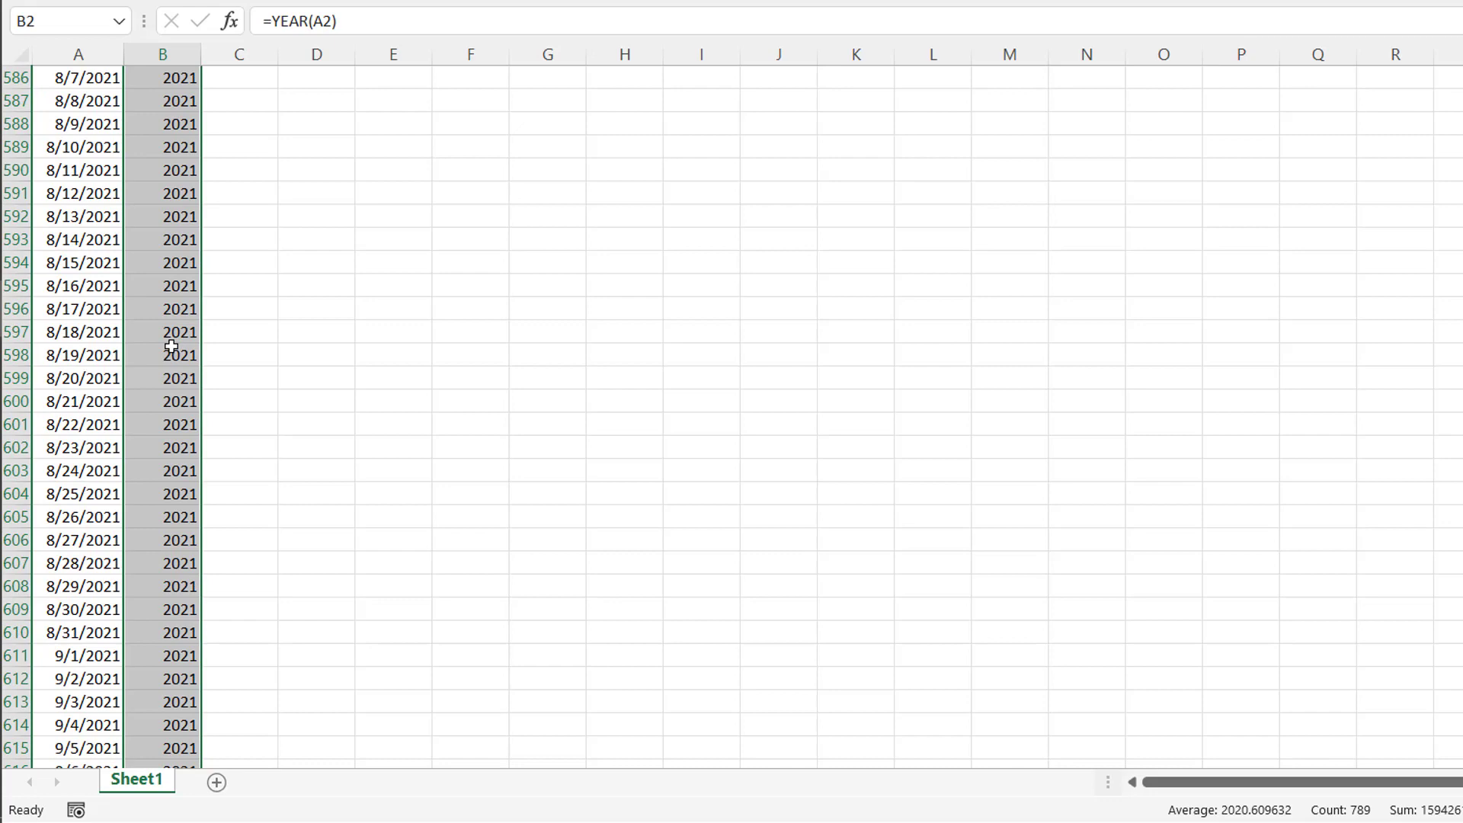
scroll(171, 346, "down", 20)
key("ctrl+Down")
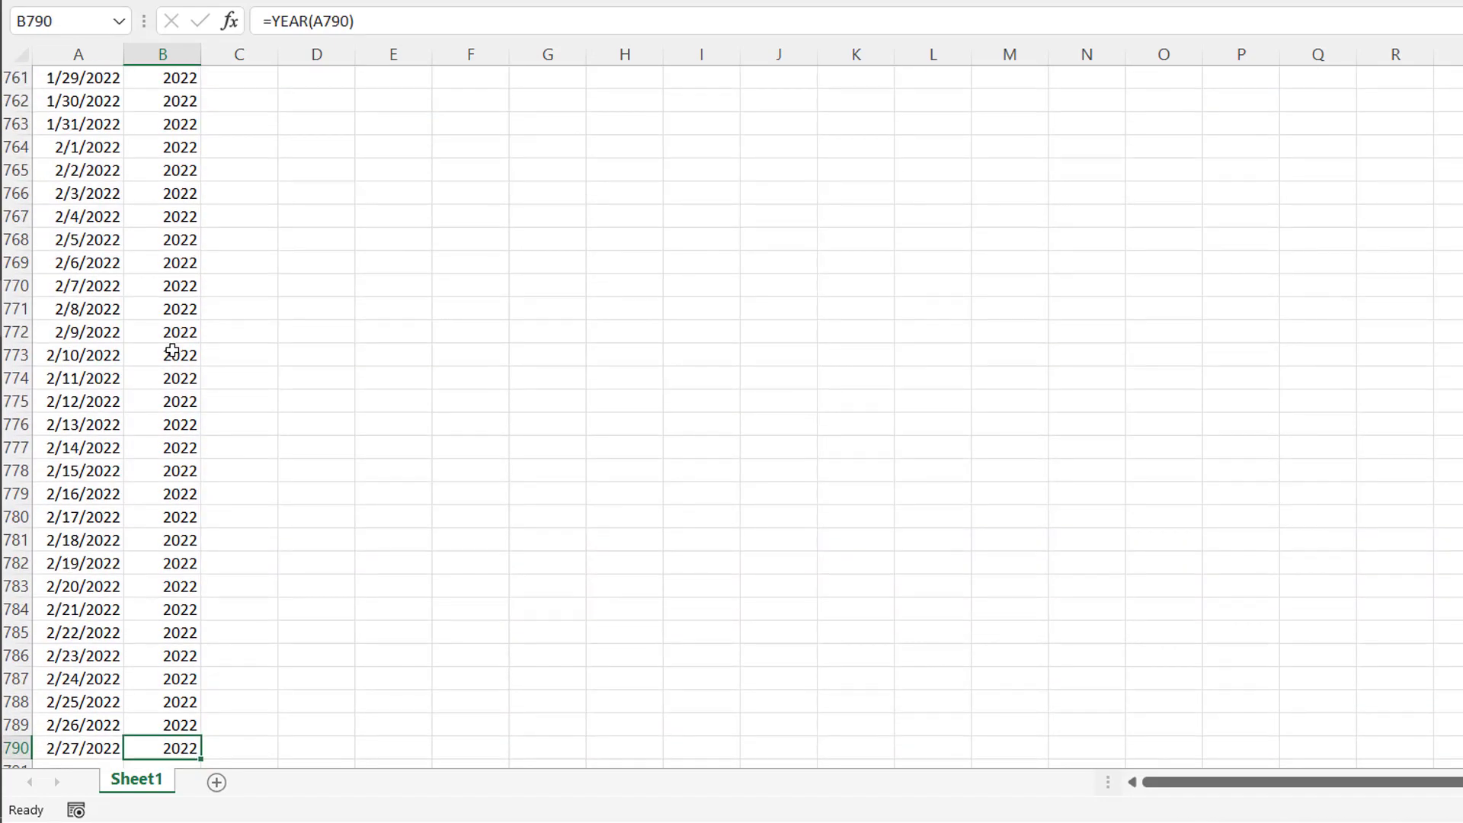
key("ctrl+Home")
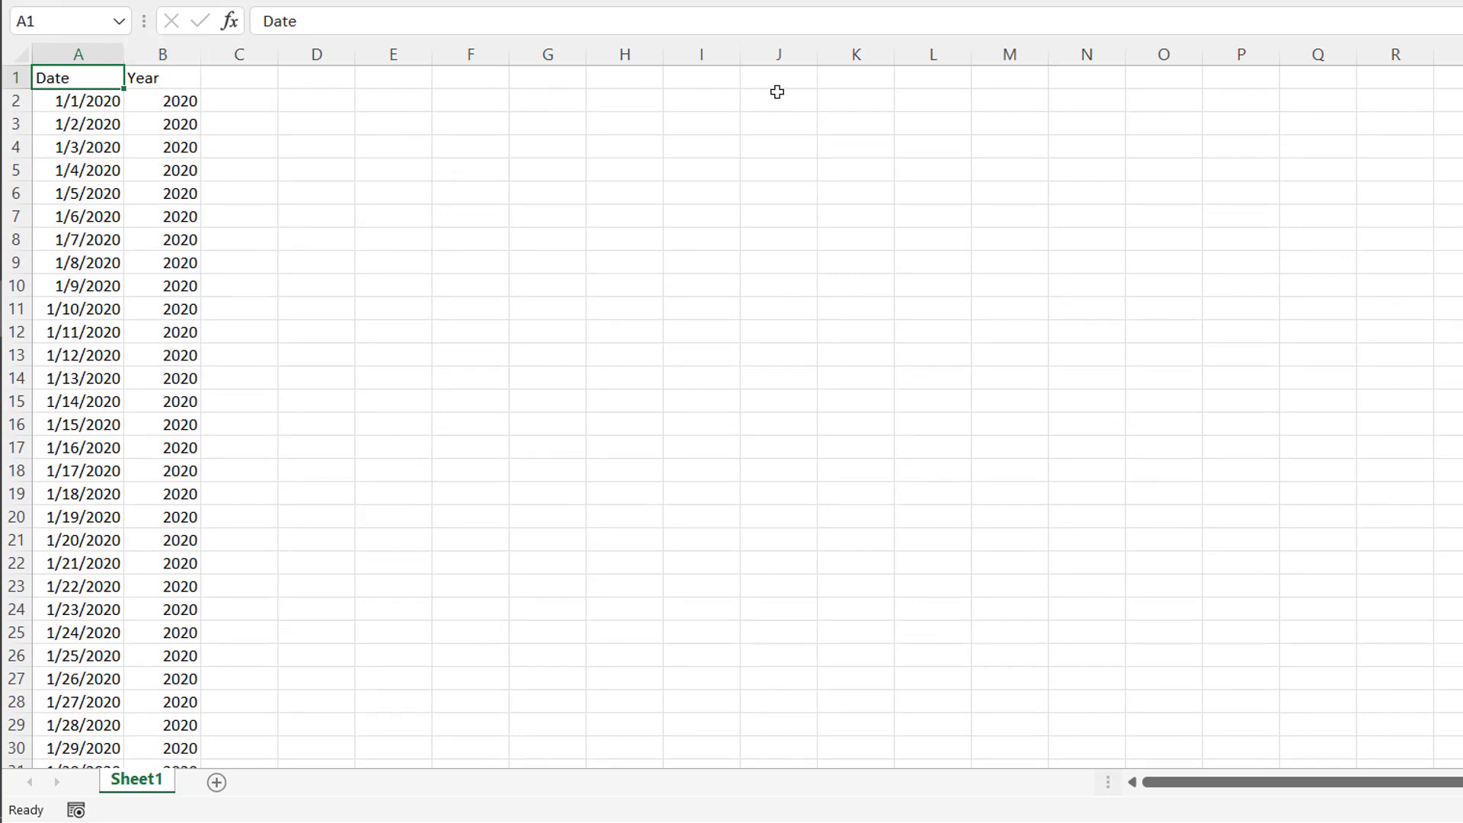
- Start a new blank query in the Power Query Editor from Get Data's other sources
left_click(253, 78)
left_click(319, 81)
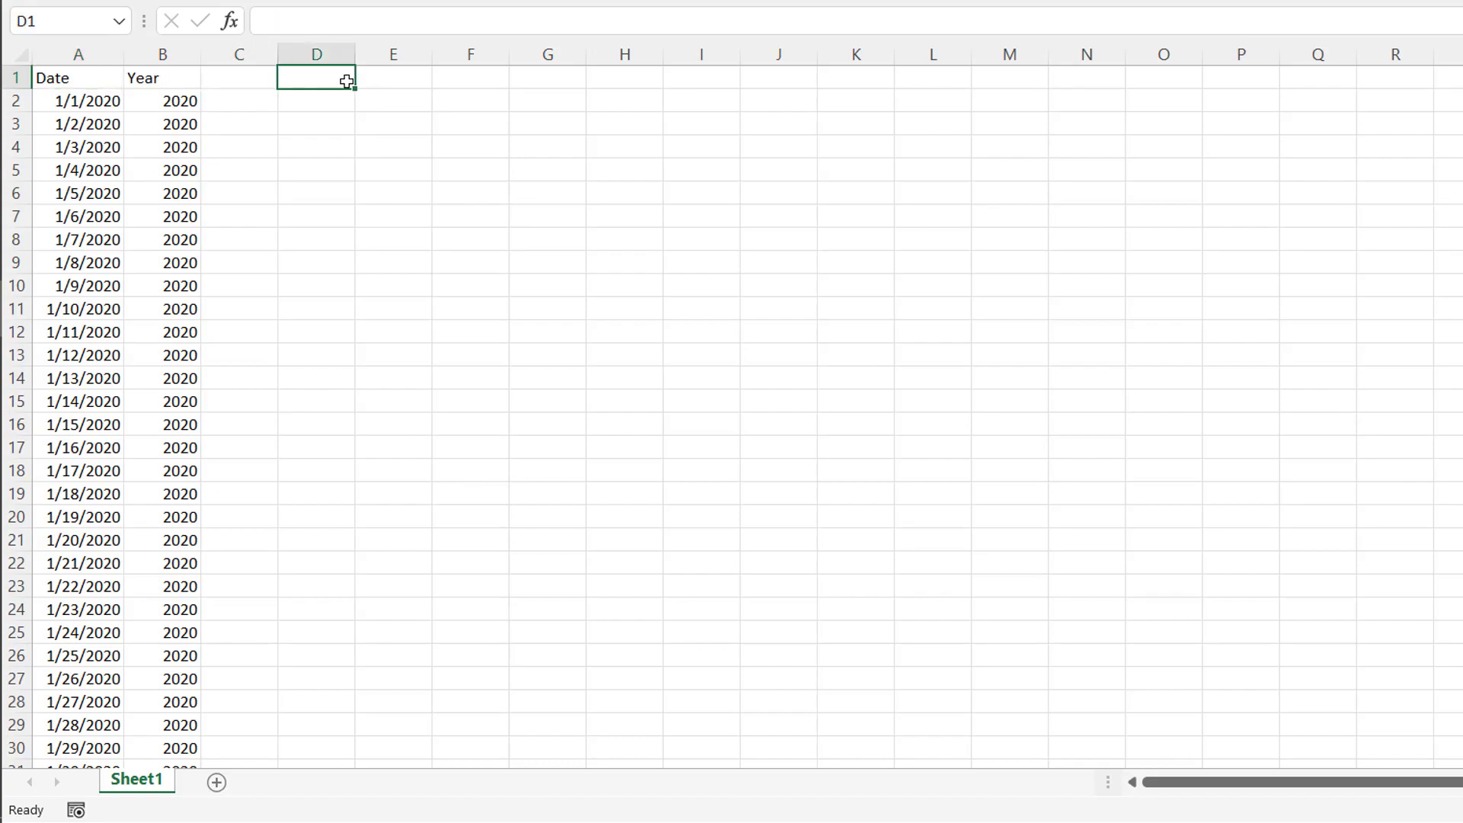
left_click(372, 78)
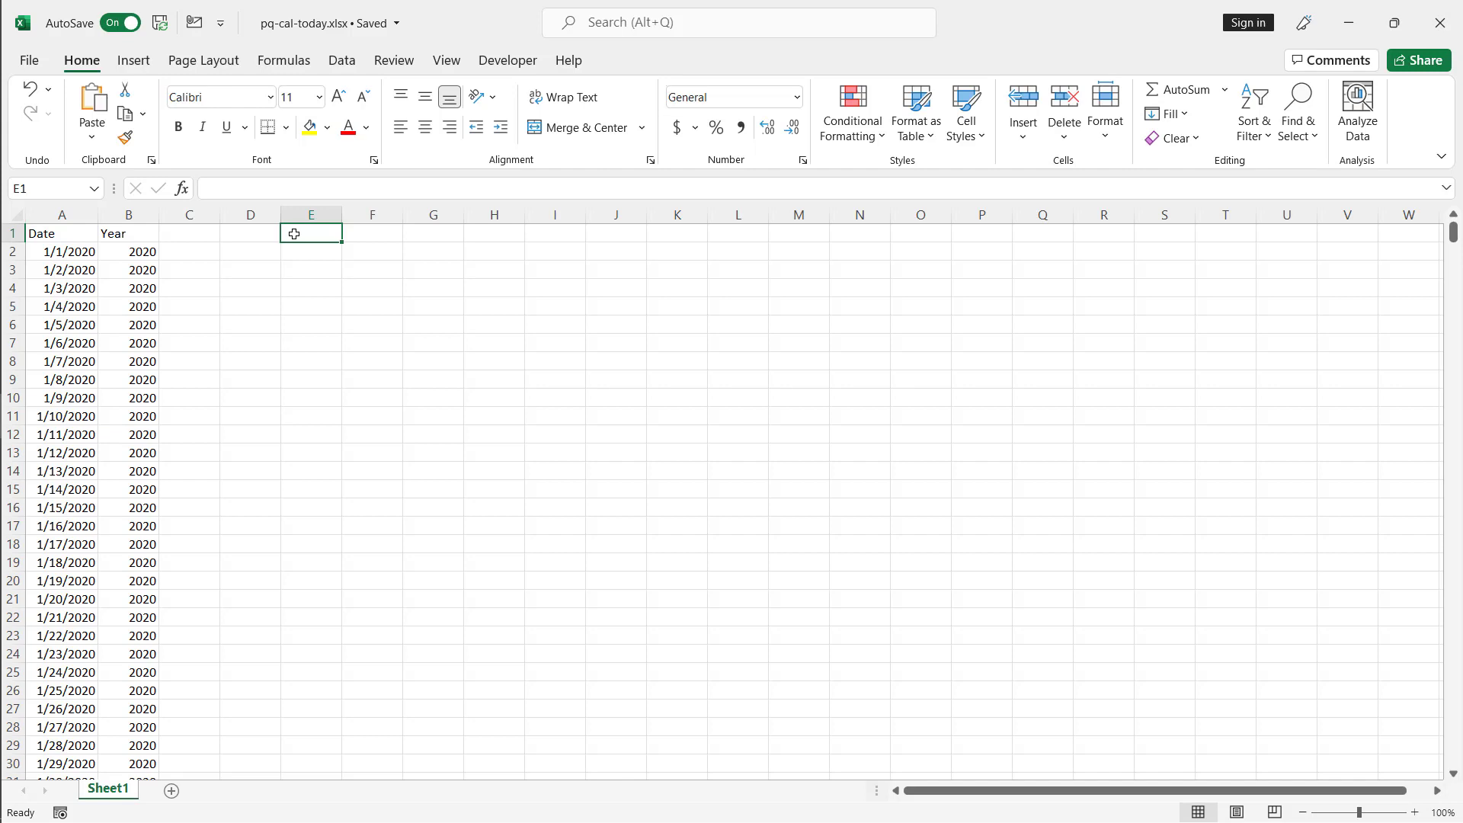
left_click(345, 60)
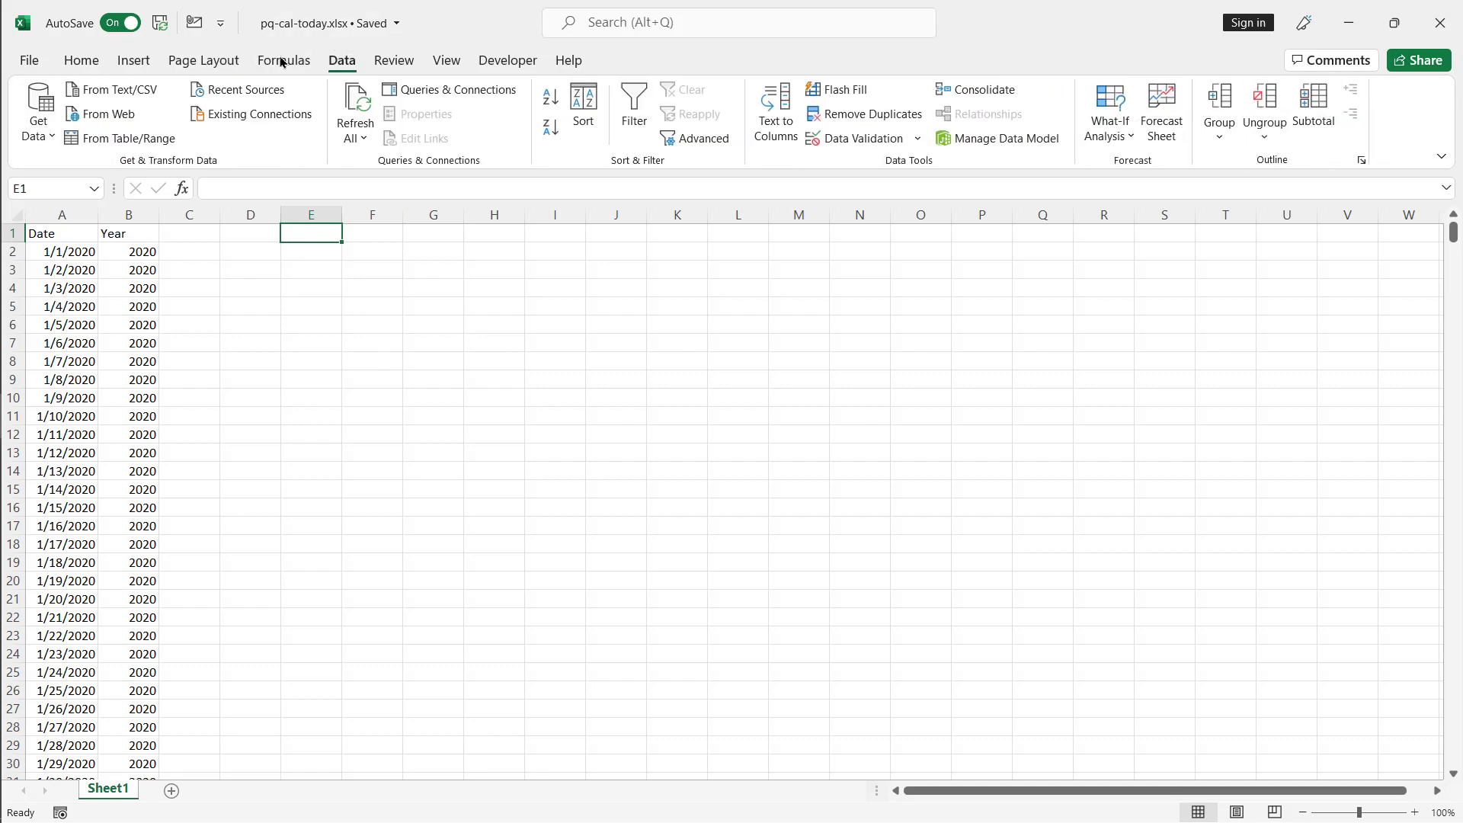
left_click(47, 130)
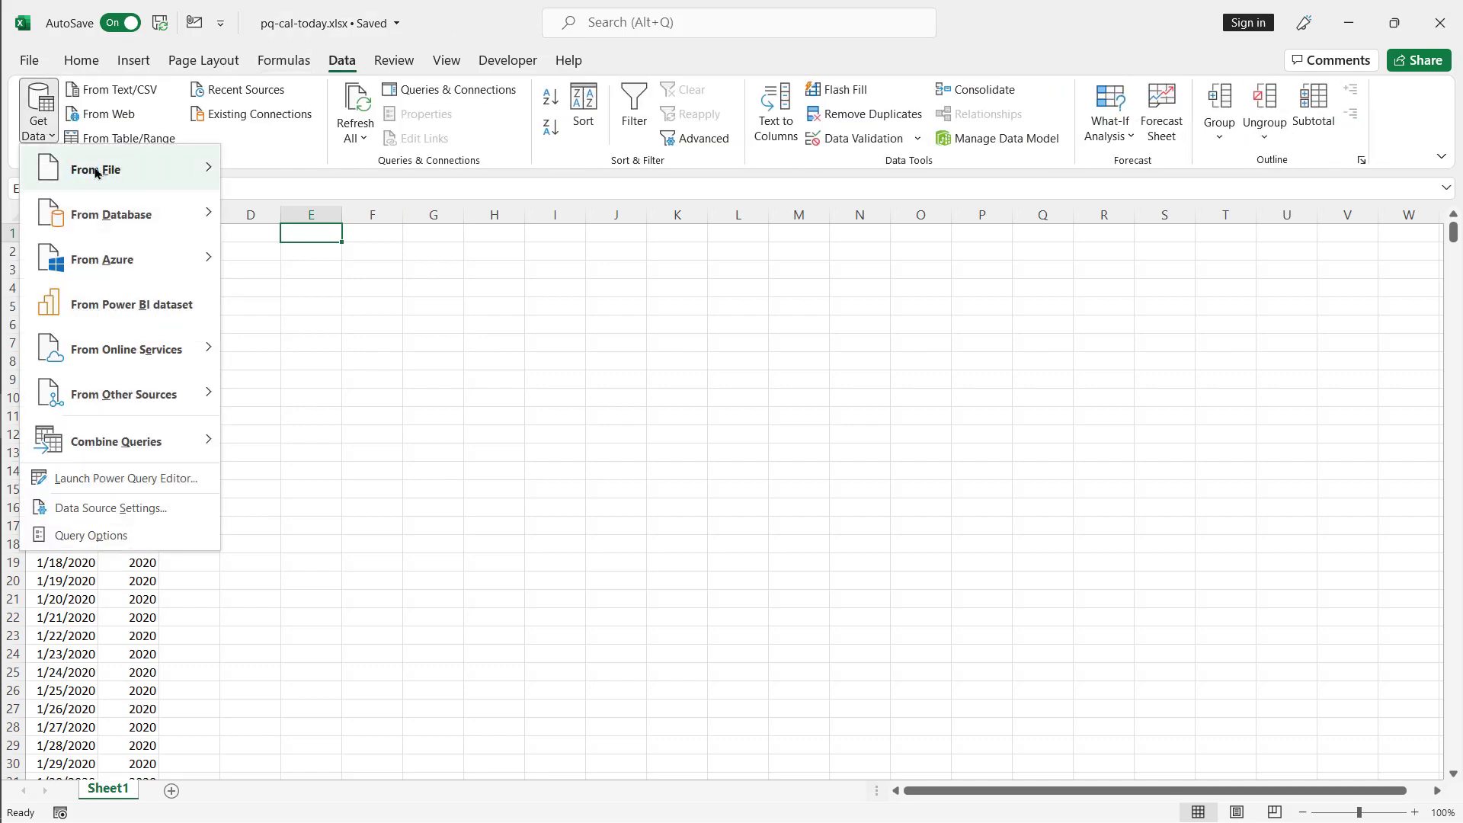
mouse_move(142, 396)
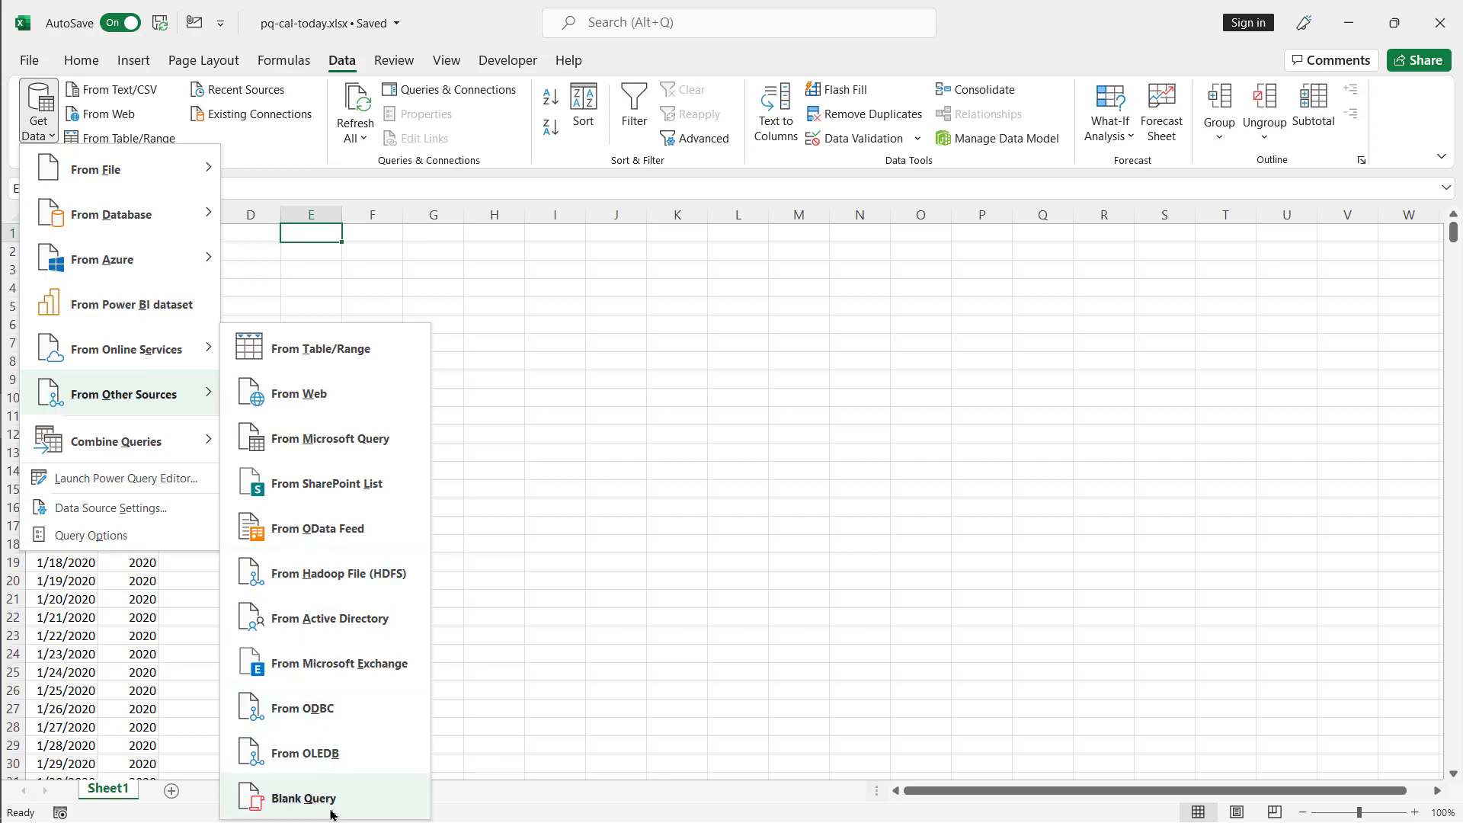
left_click(289, 799)
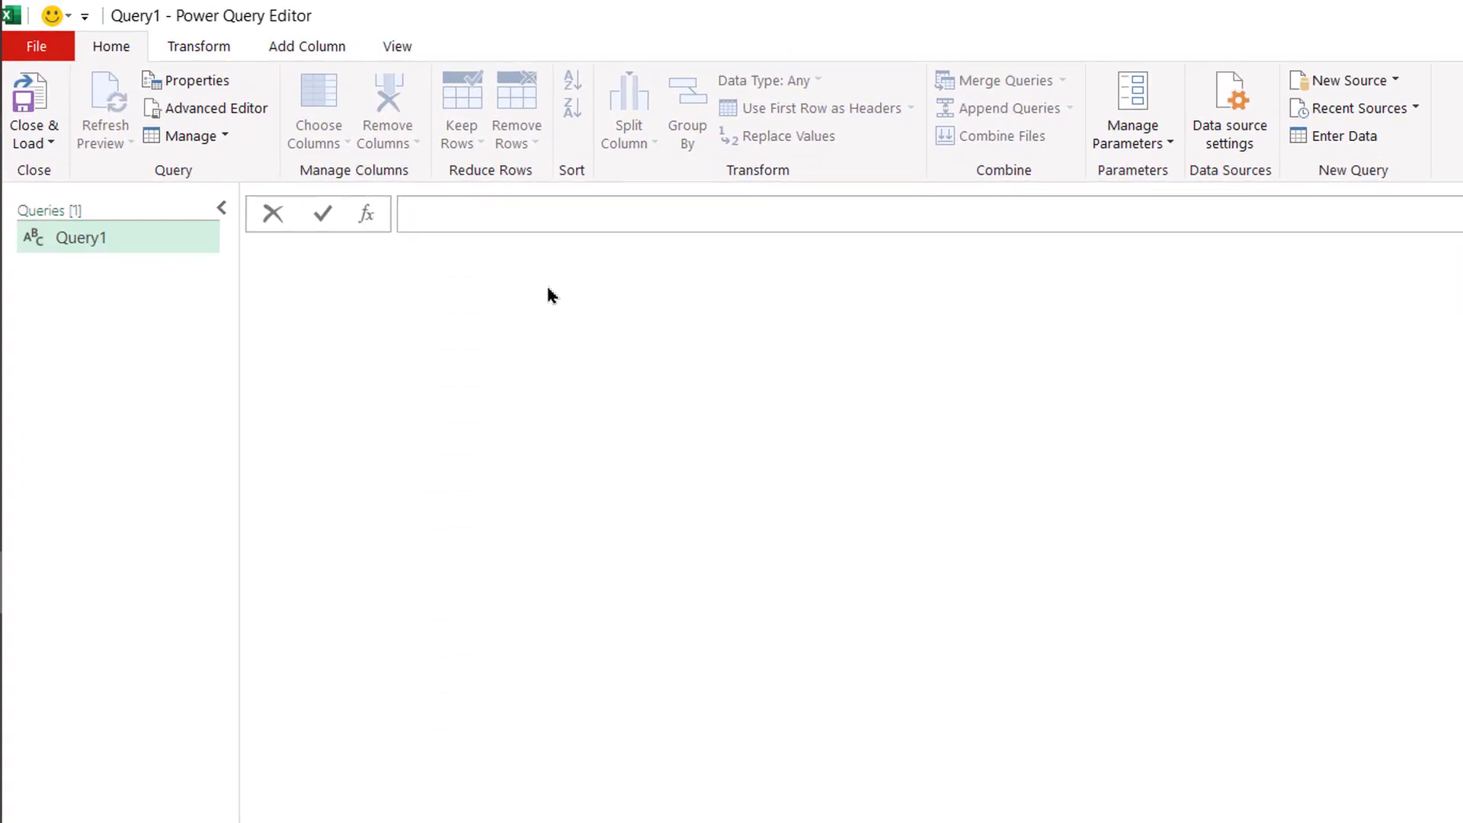
- Enter the source formula ={Number.From(#date(2020,1,1))..Number.From(#date(2022,2,27))} to create a list of date serial numbers
type("=")
type("{Number")
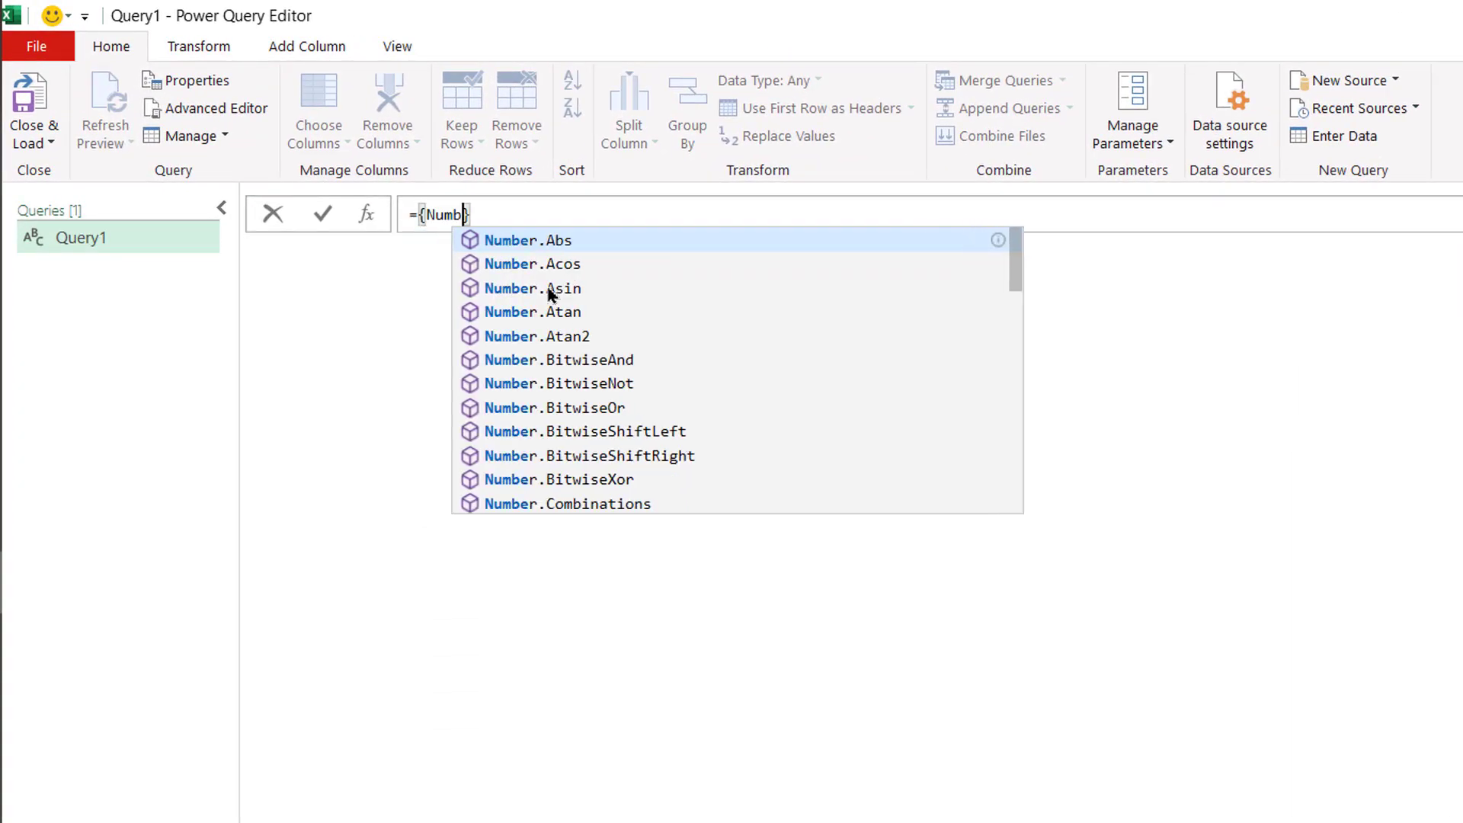
type(".From")
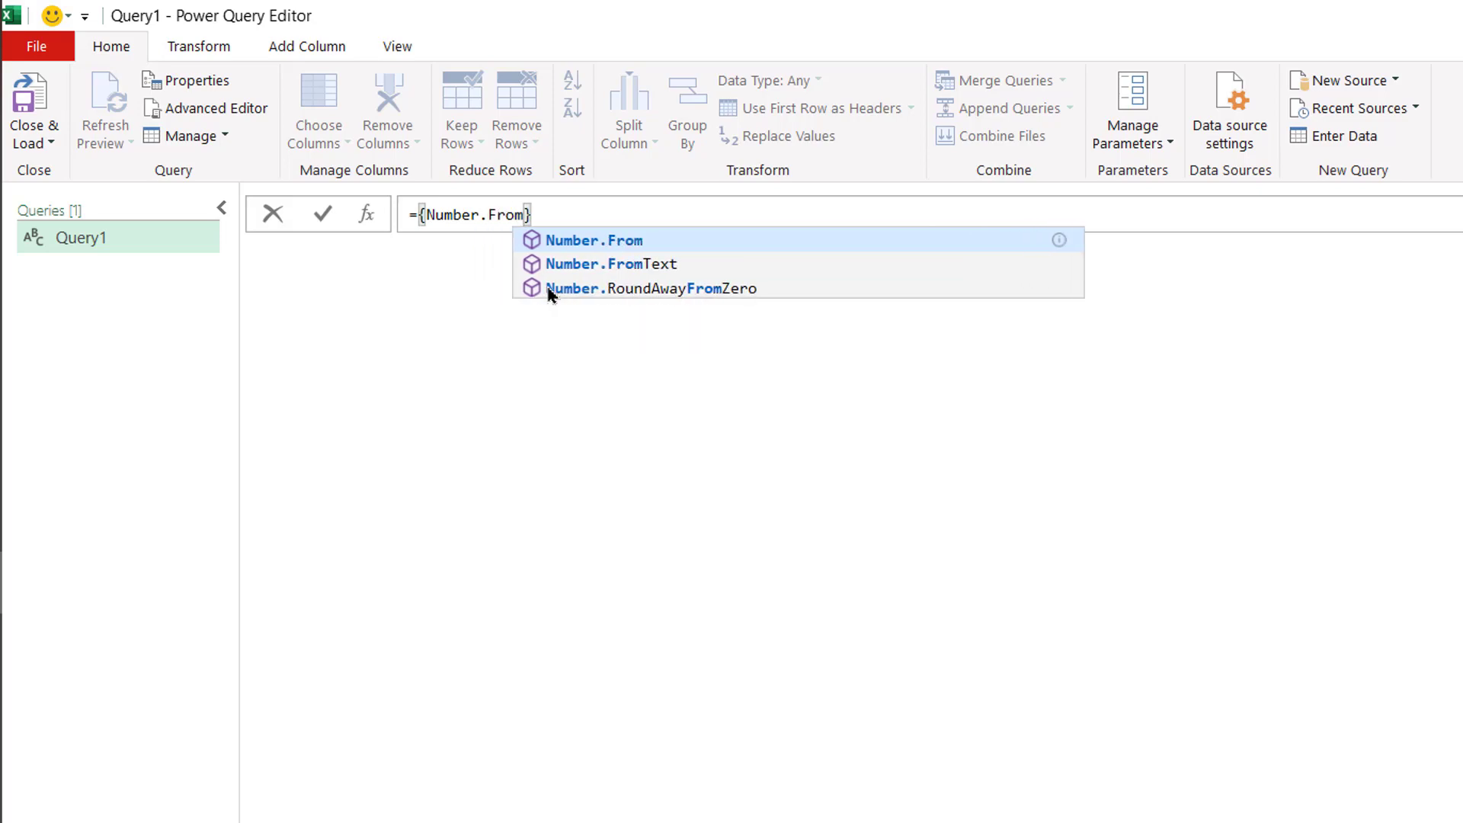
type("(")
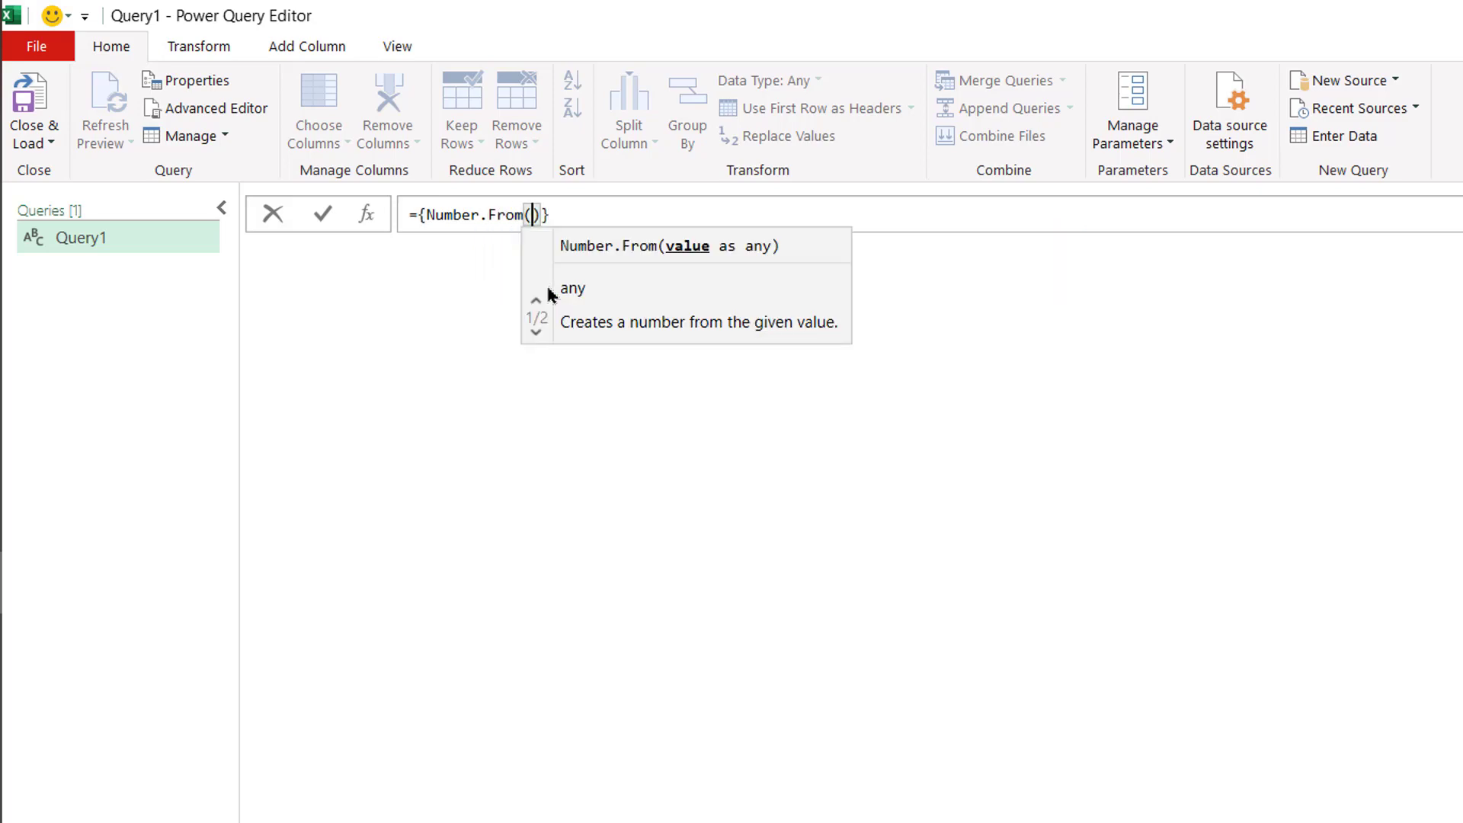
type("#date")
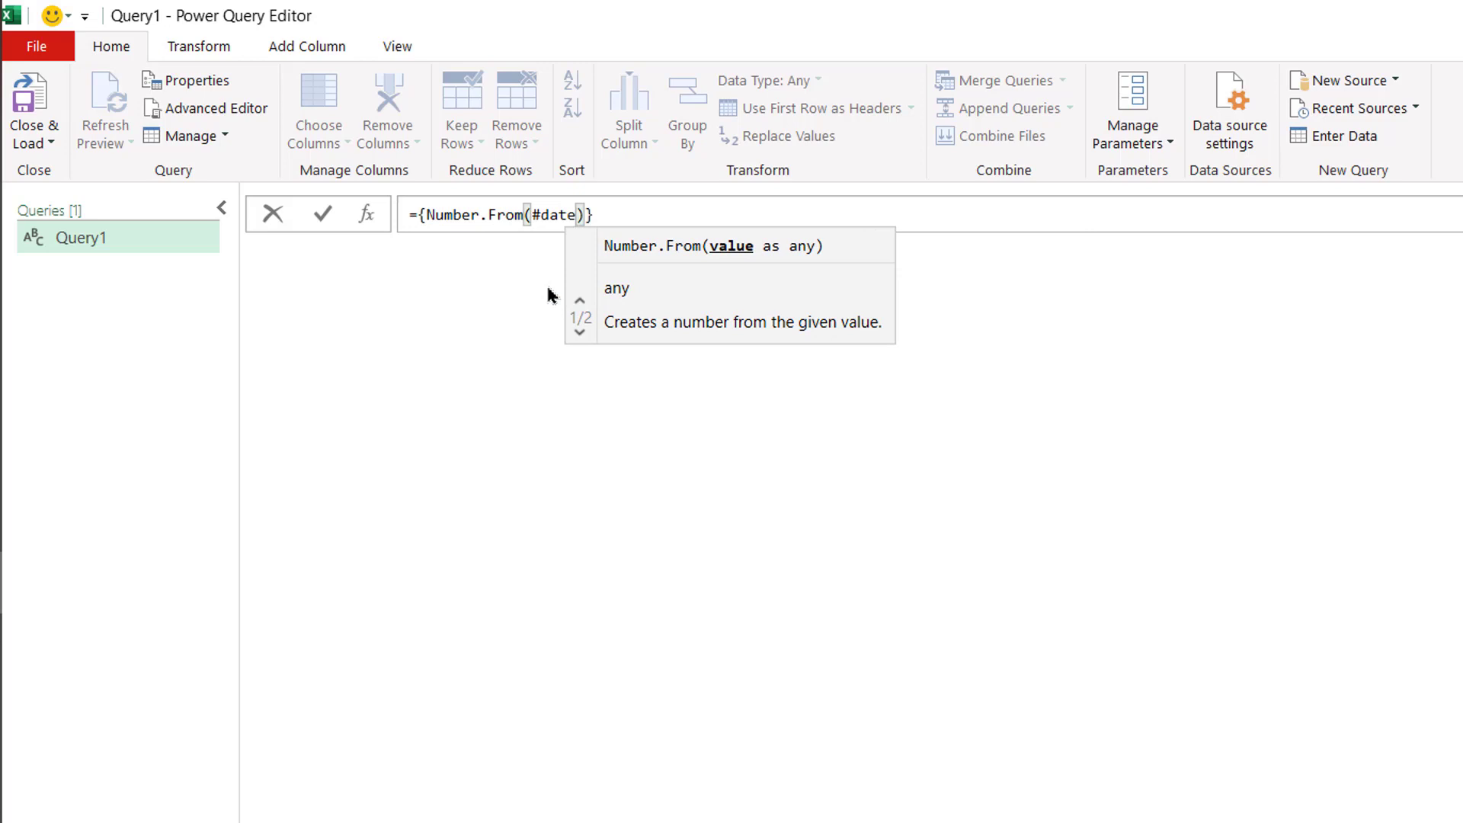
type("(2020")
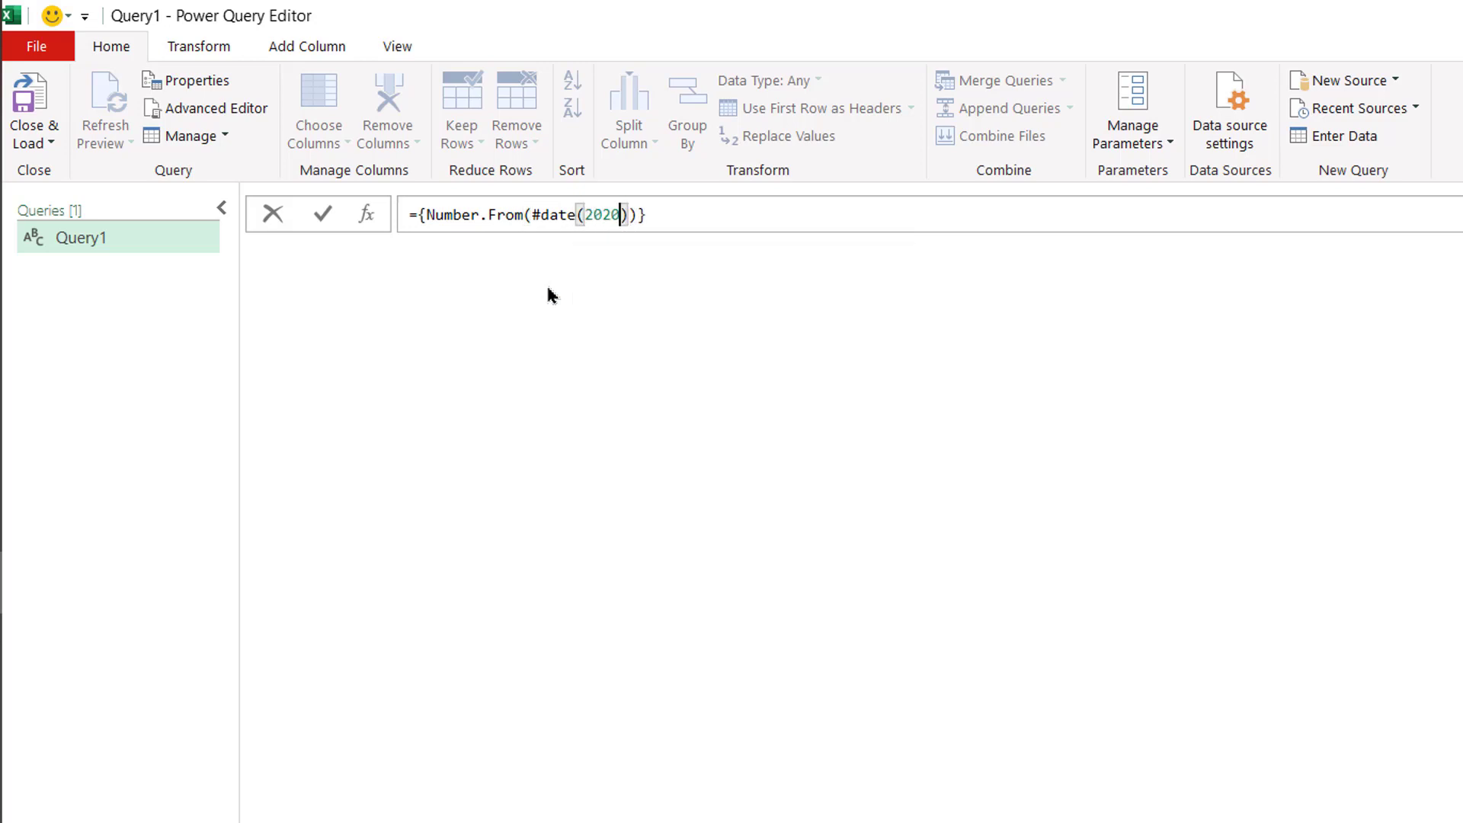
type(",1,1))")
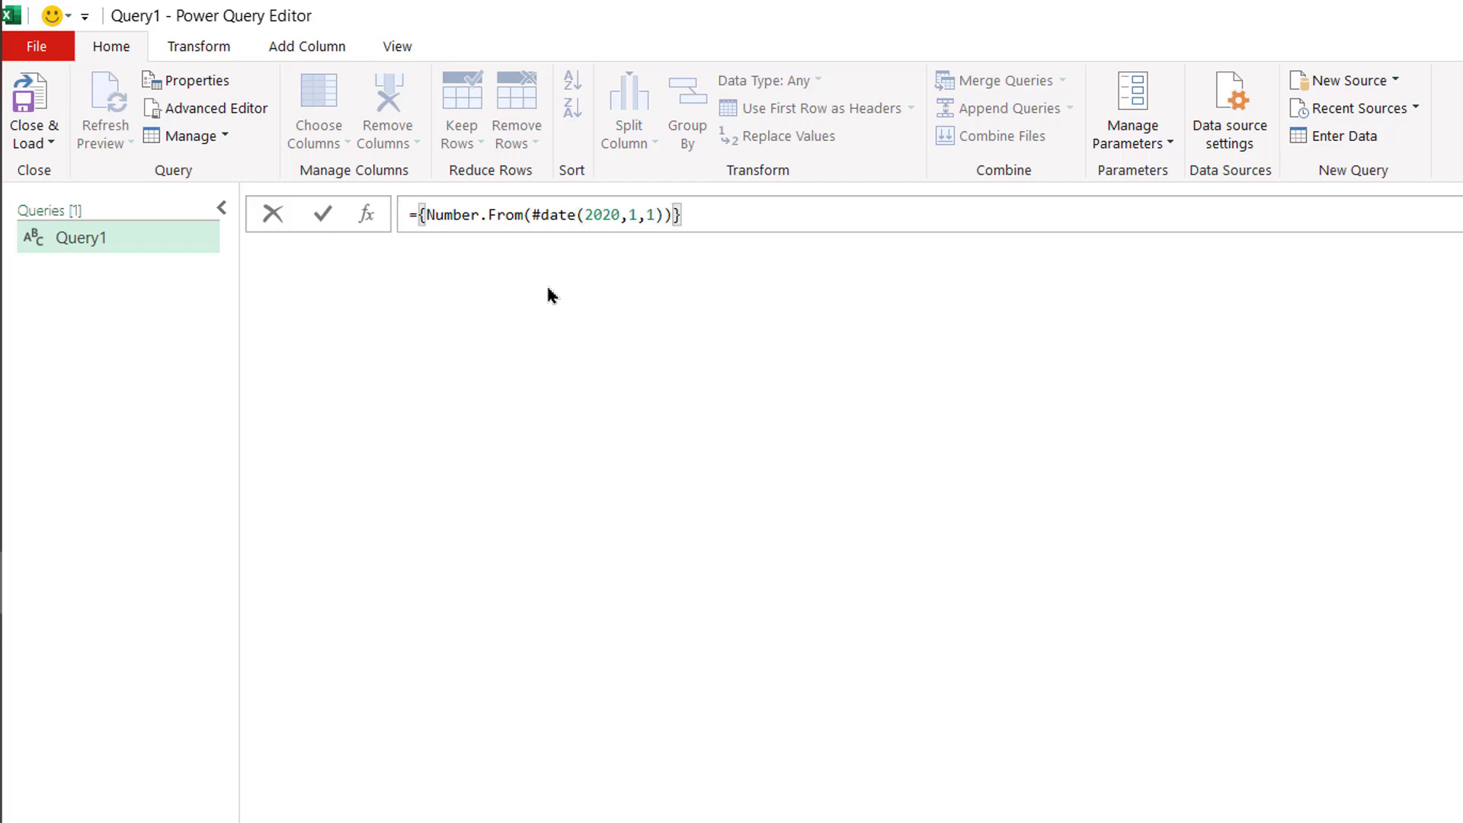
type("..")
type("Number")
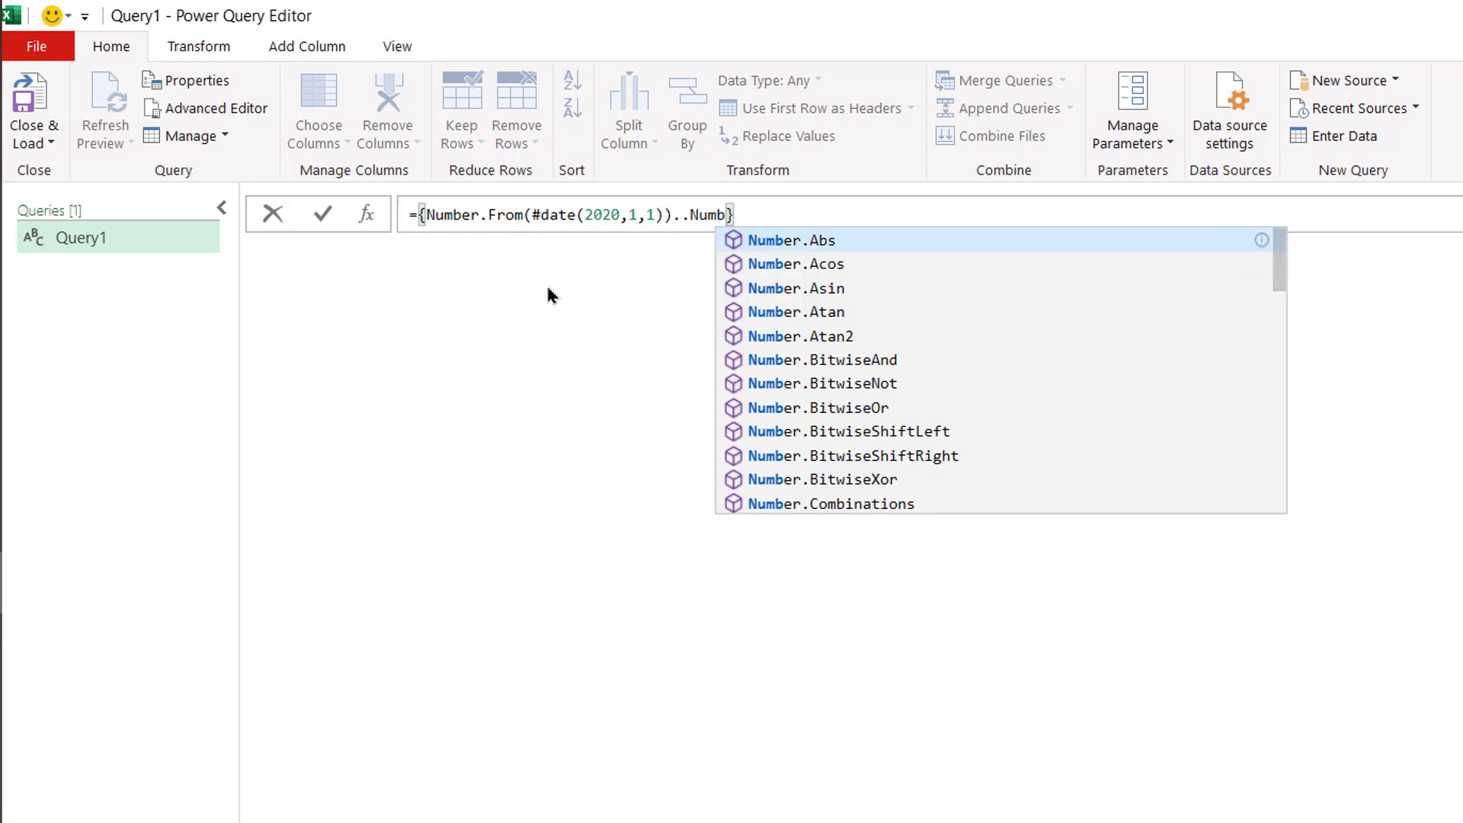
type(".From")
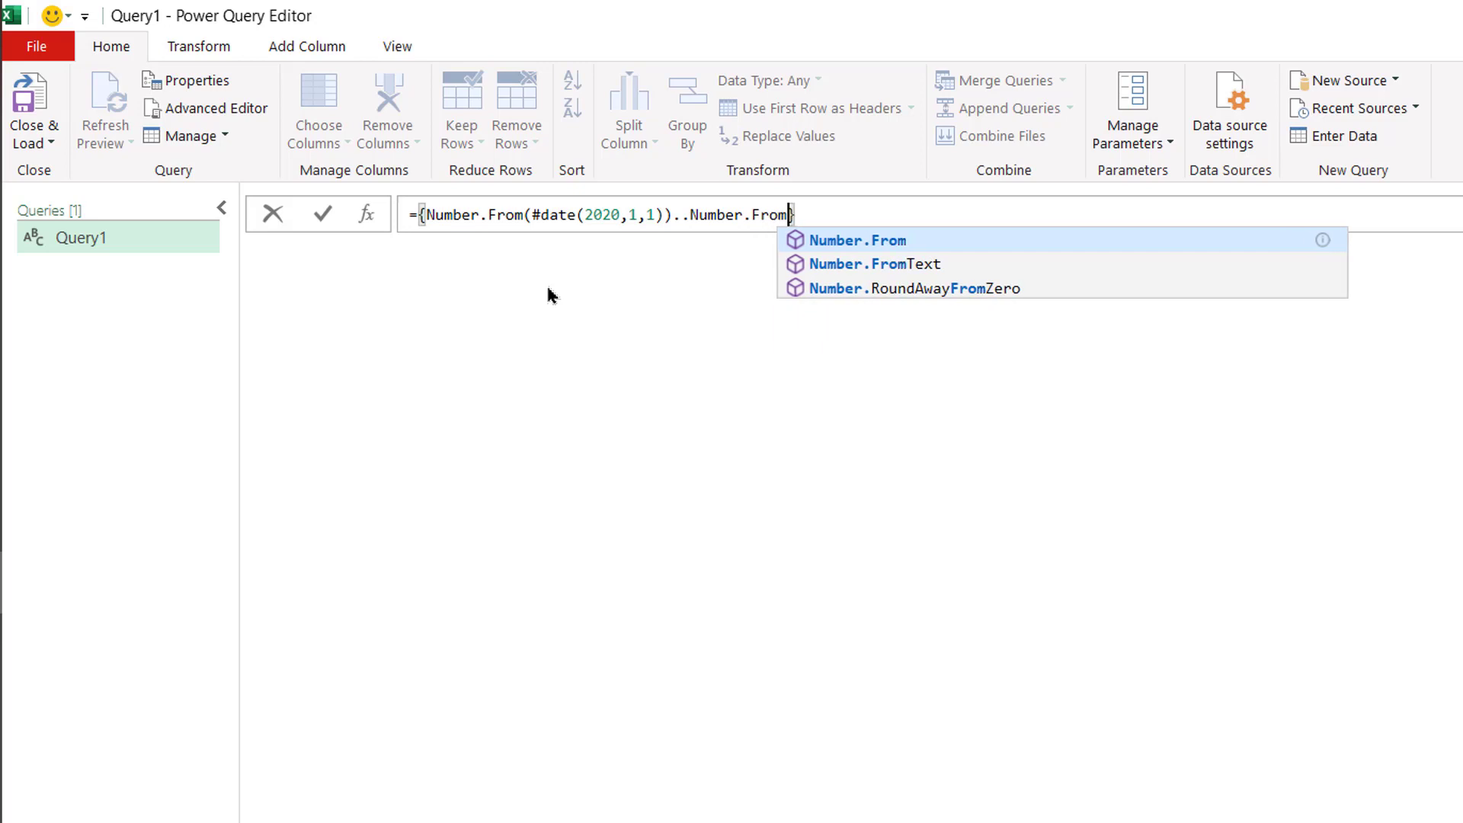
type("(#date")
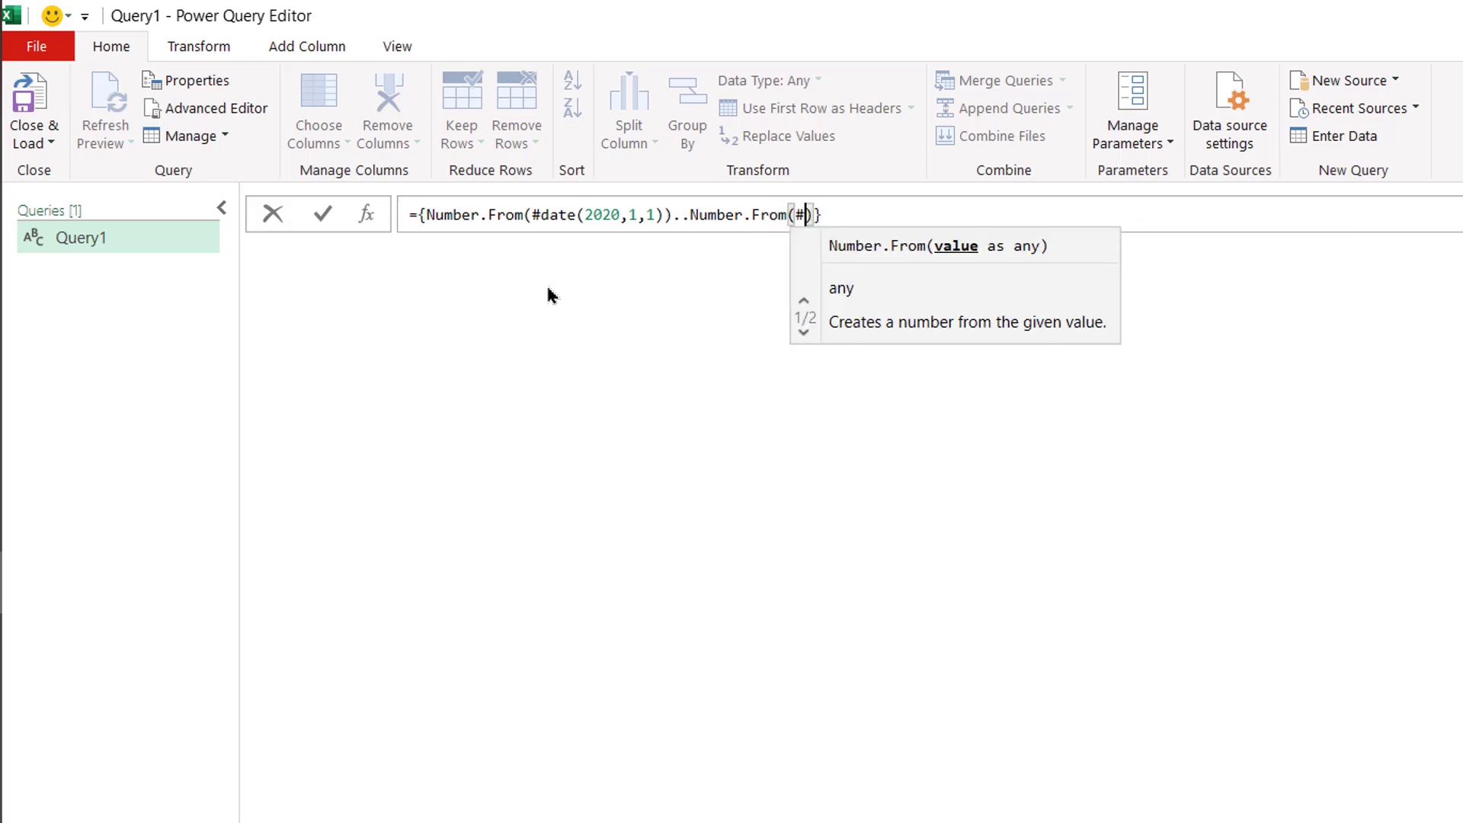
type("(")
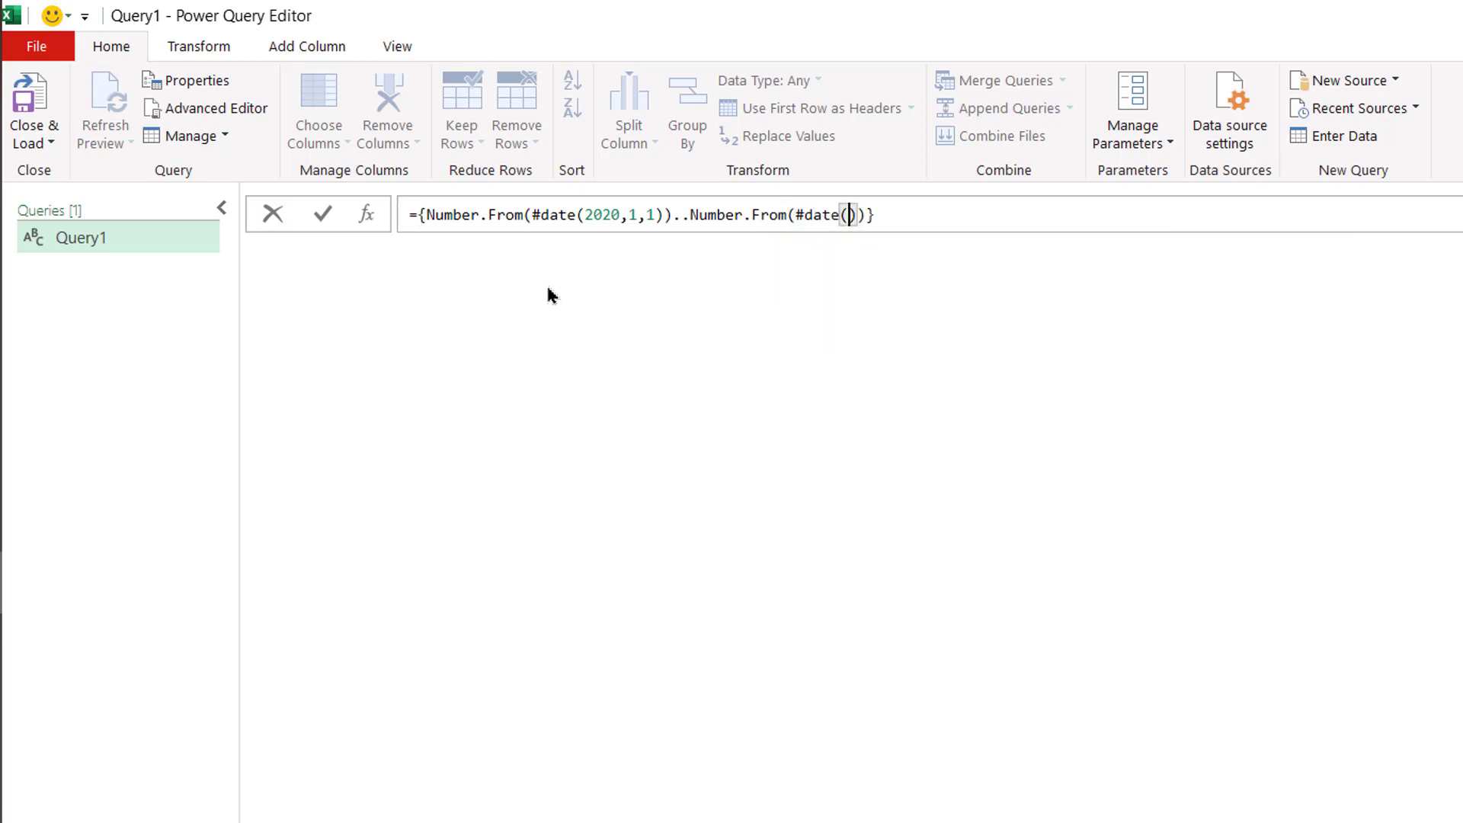
type("2022,2,27")
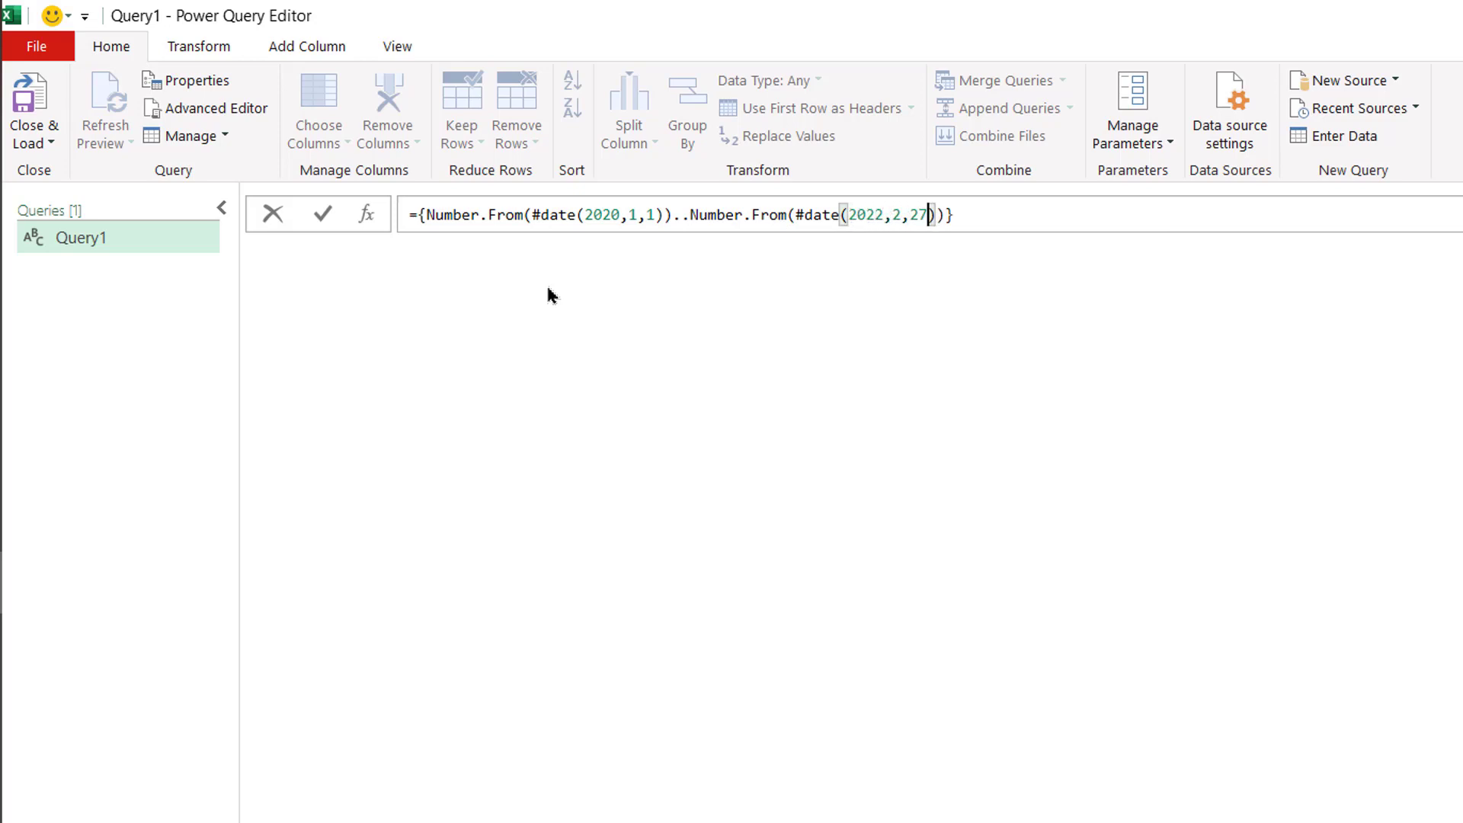
key("Return")
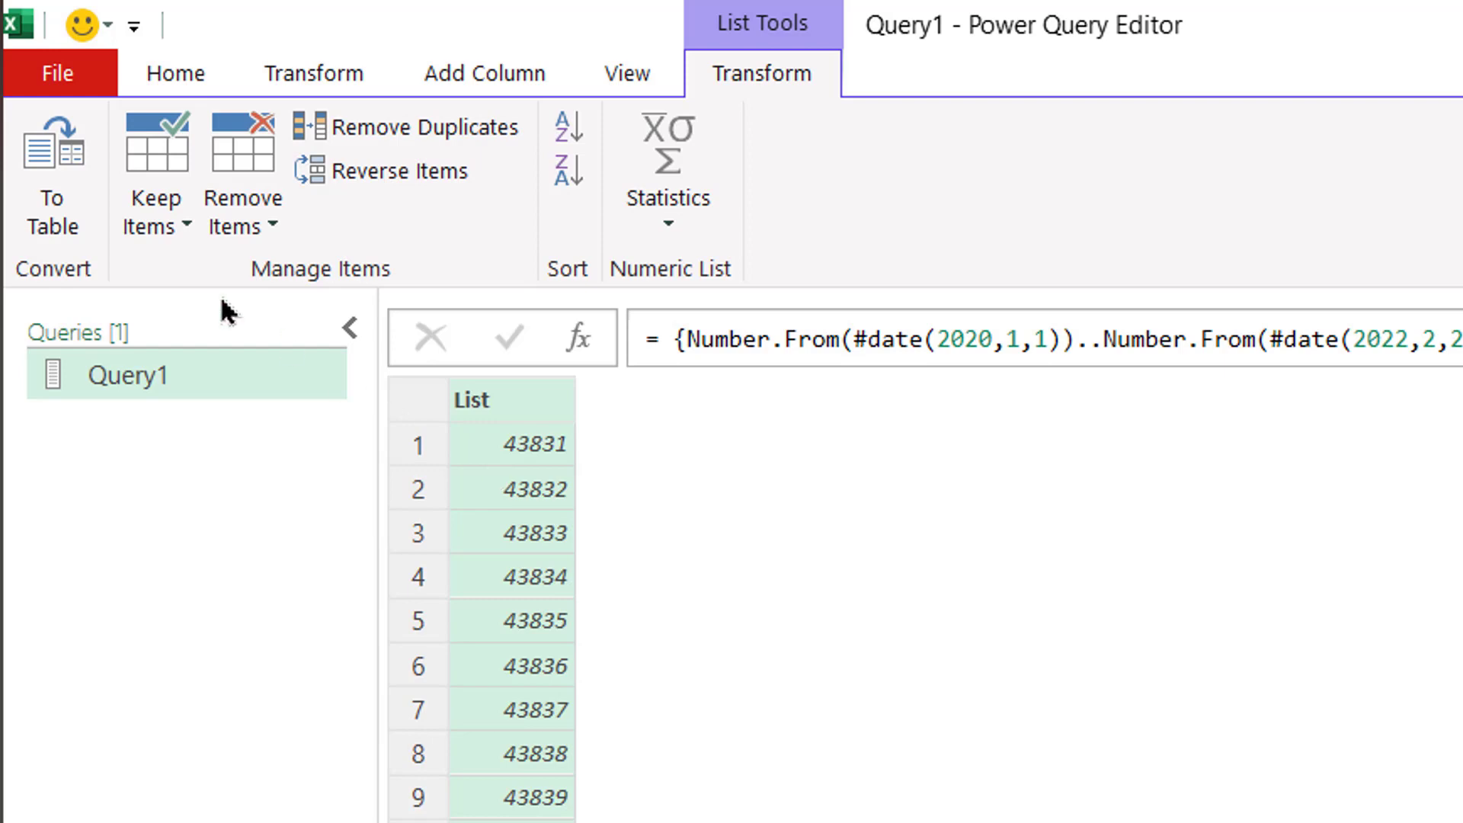
- Convert the list to a table with no delimiter and set Column1's data type to Date
left_click(61, 174)
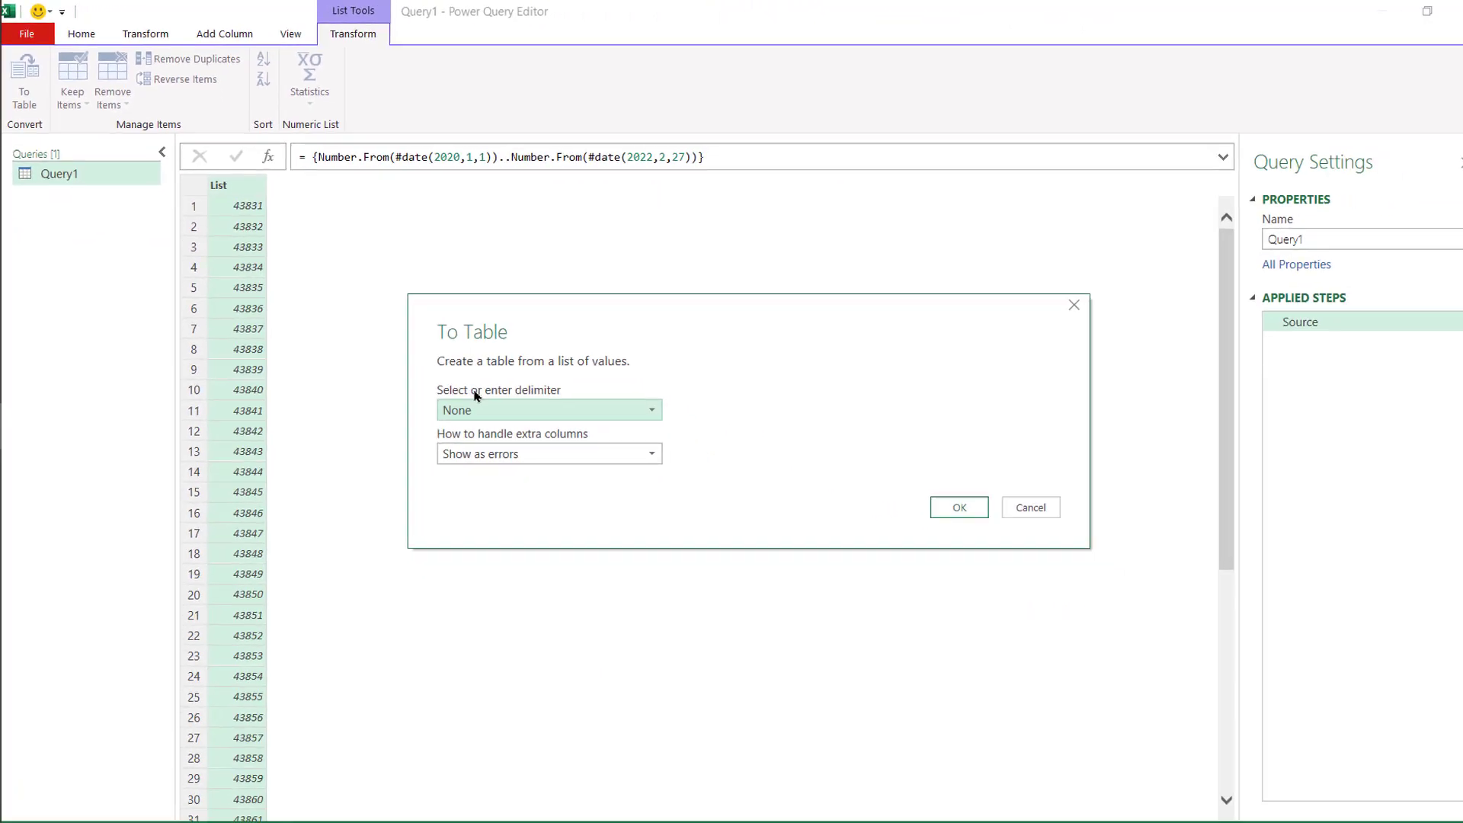
left_click(938, 496)
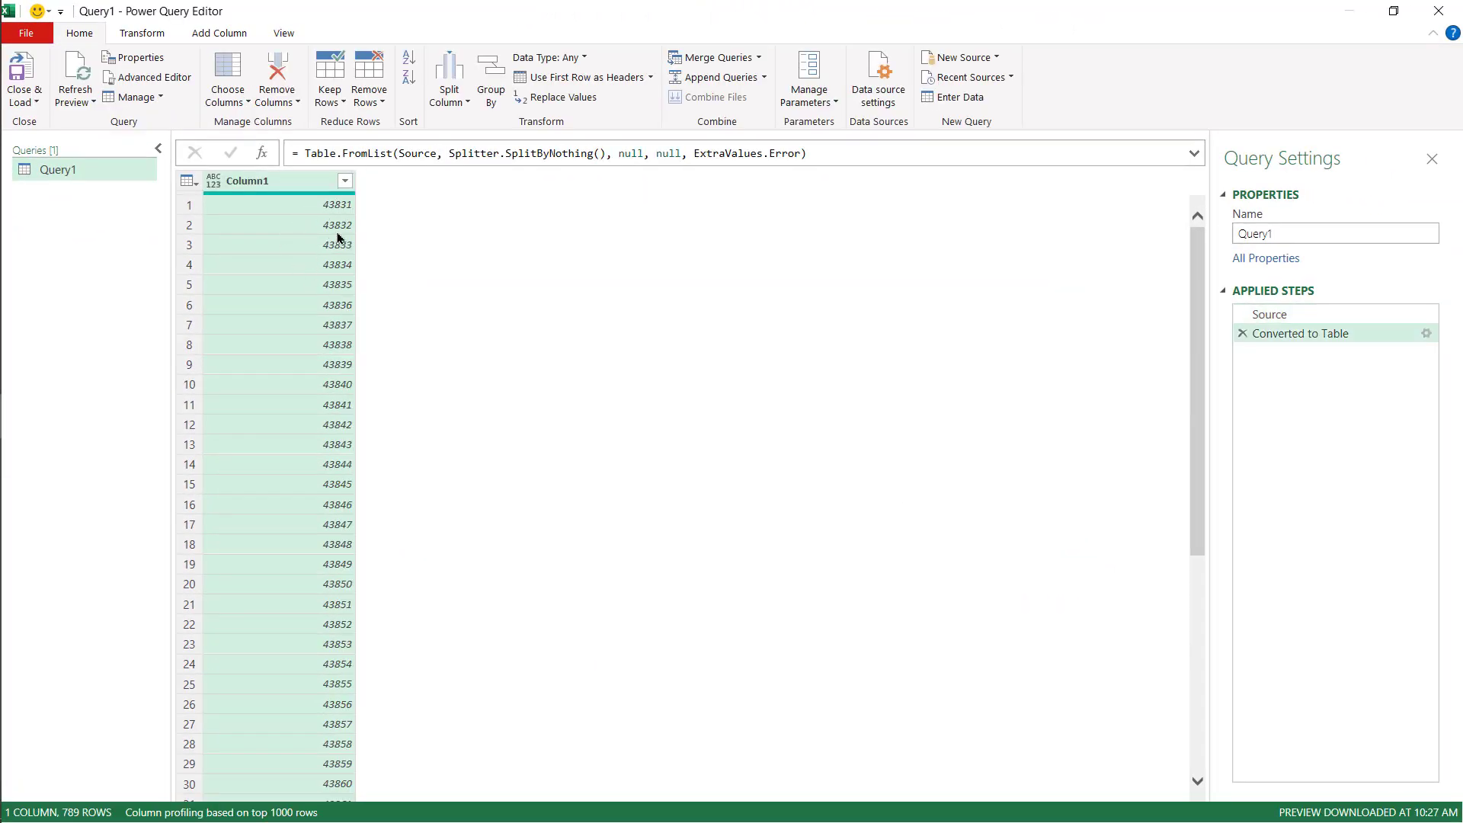
left_click(213, 183)
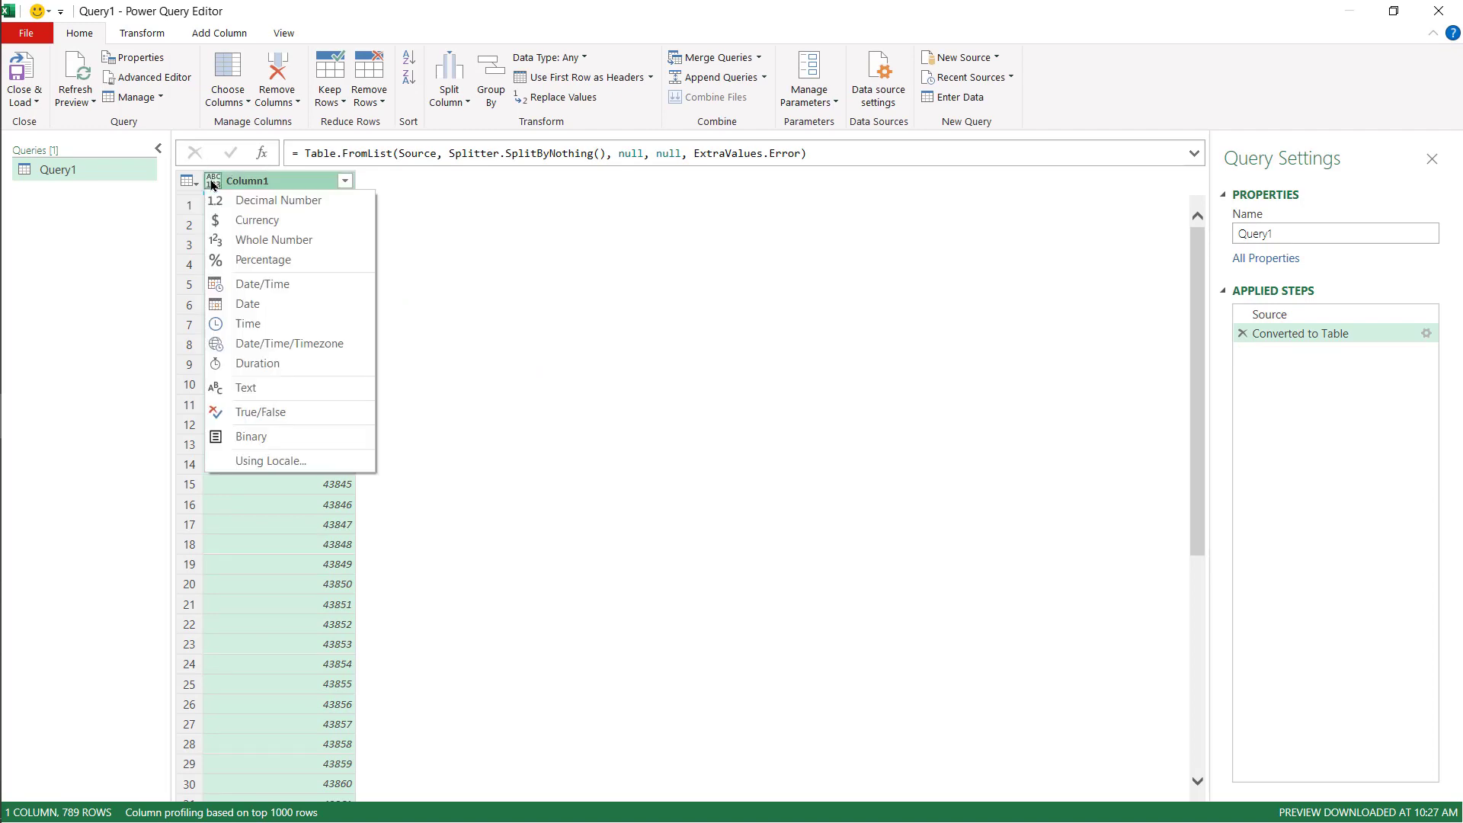
left_click(237, 301)
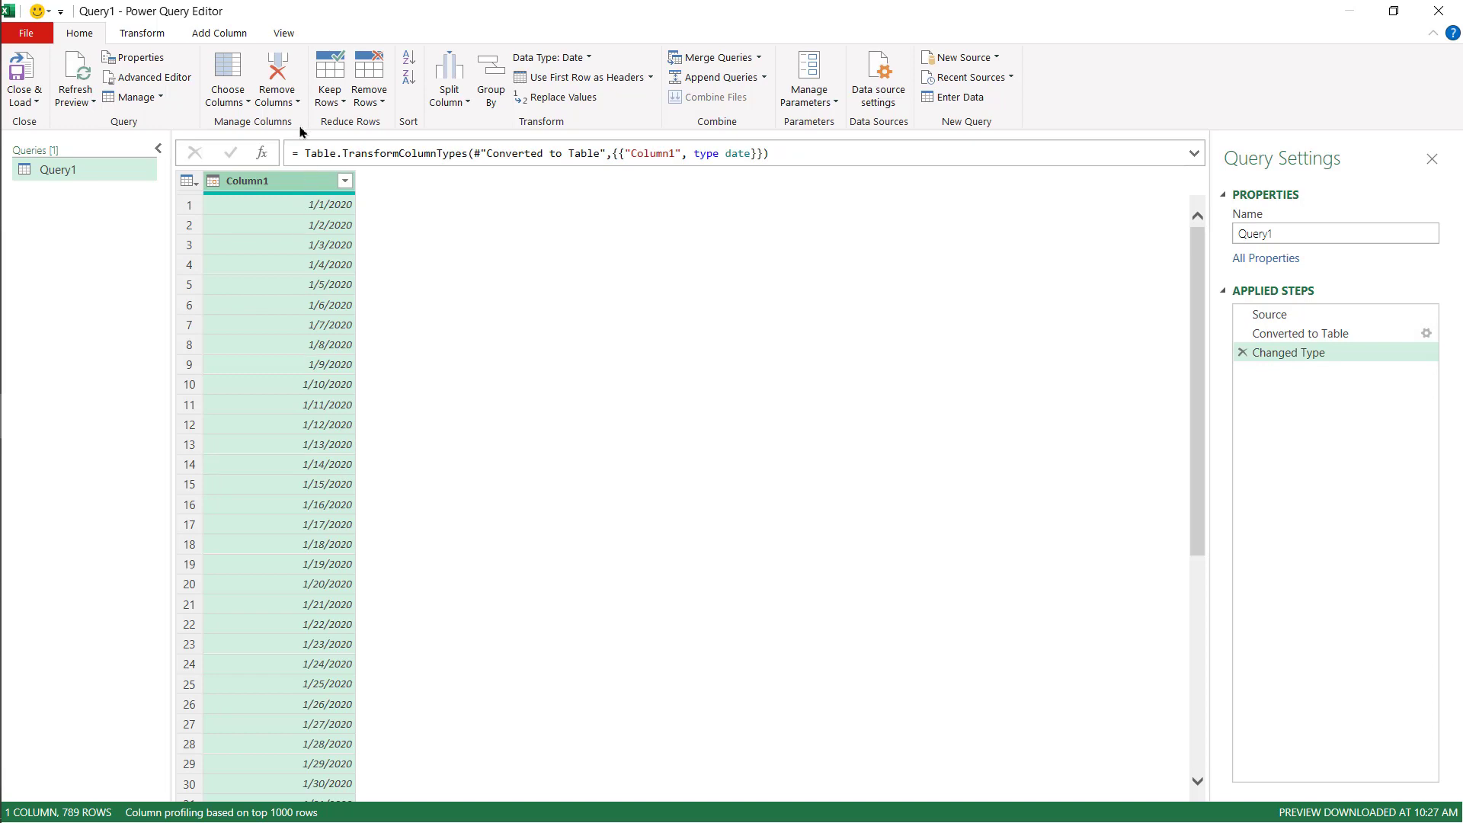
- Add a Year column extracted from Column1's dates
left_click(219, 37)
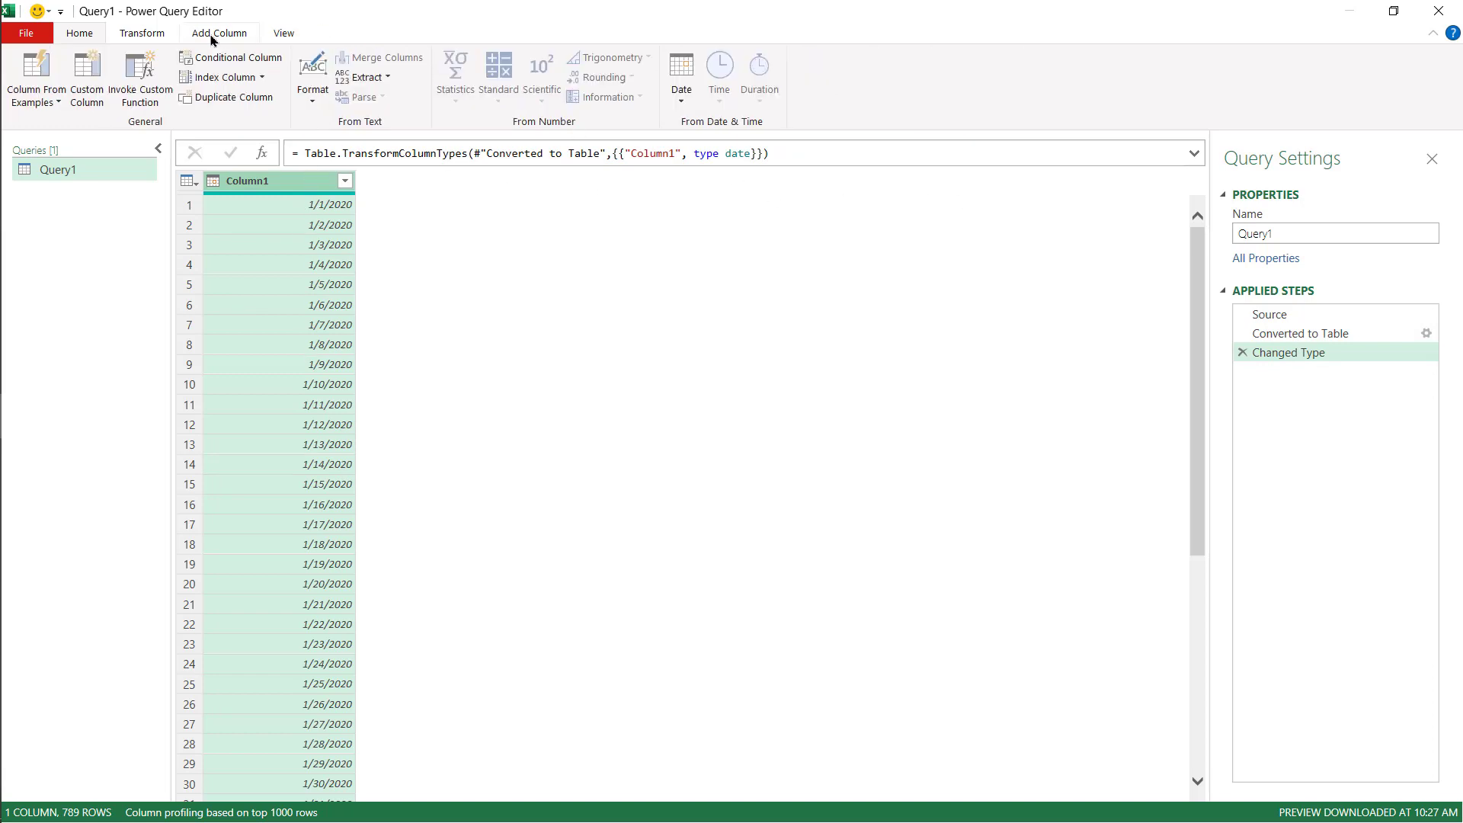
left_click(683, 103)
mouse_move(754, 185)
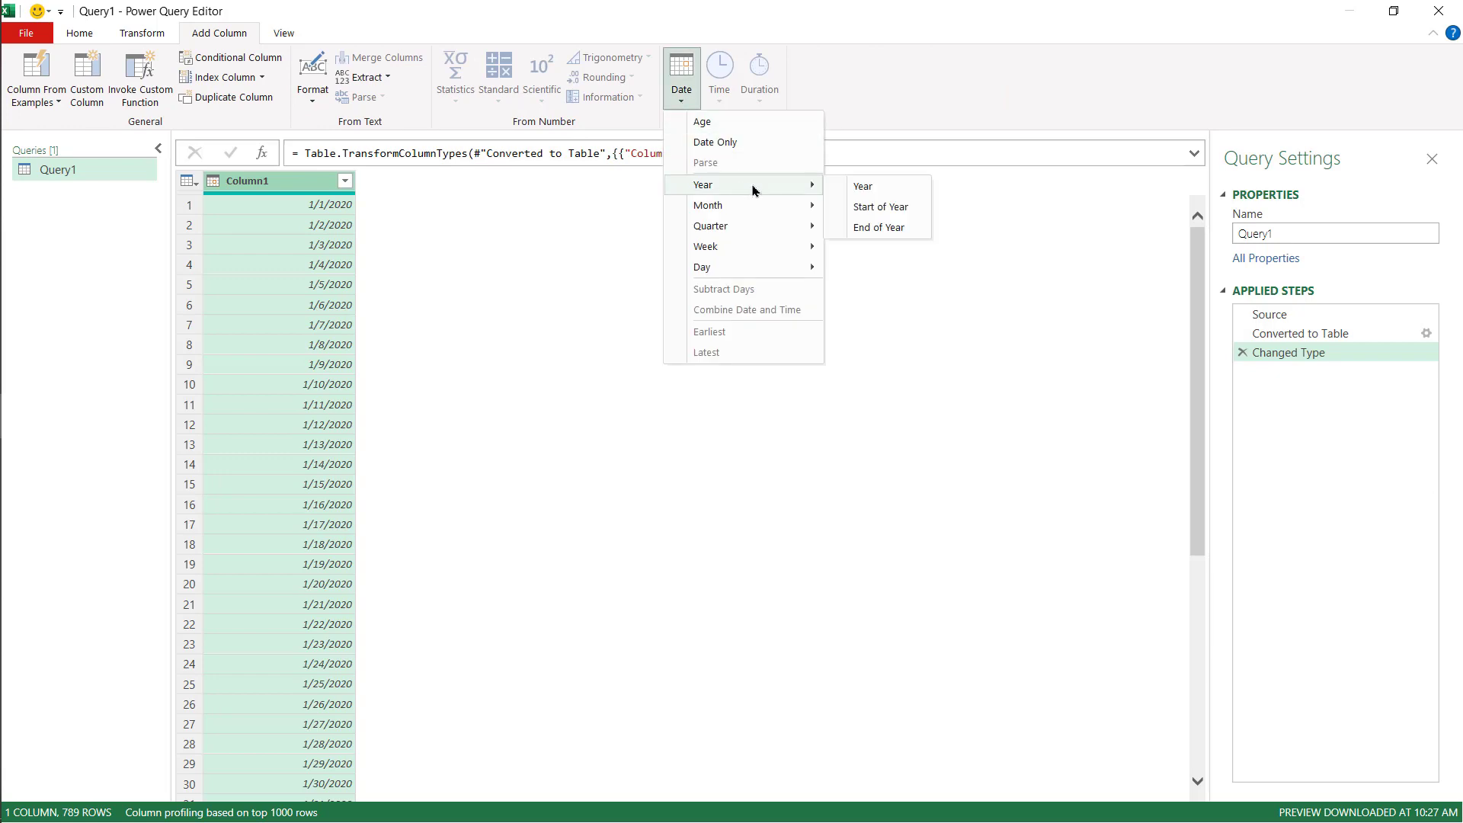
left_click(875, 189)
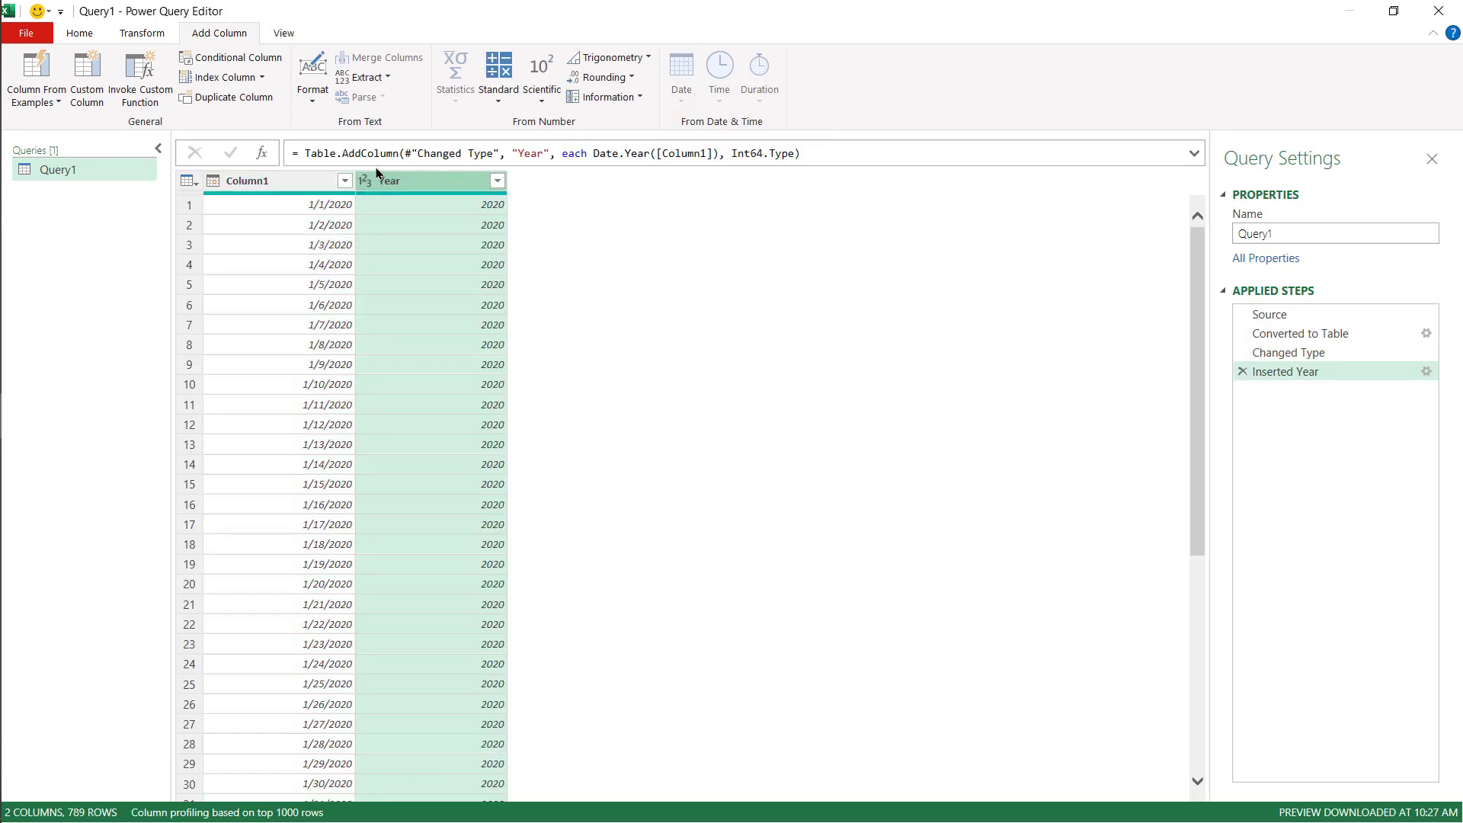
- Add a Month column and a Month Name column extracted from Column1's dates
left_click(240, 182)
left_click(673, 107)
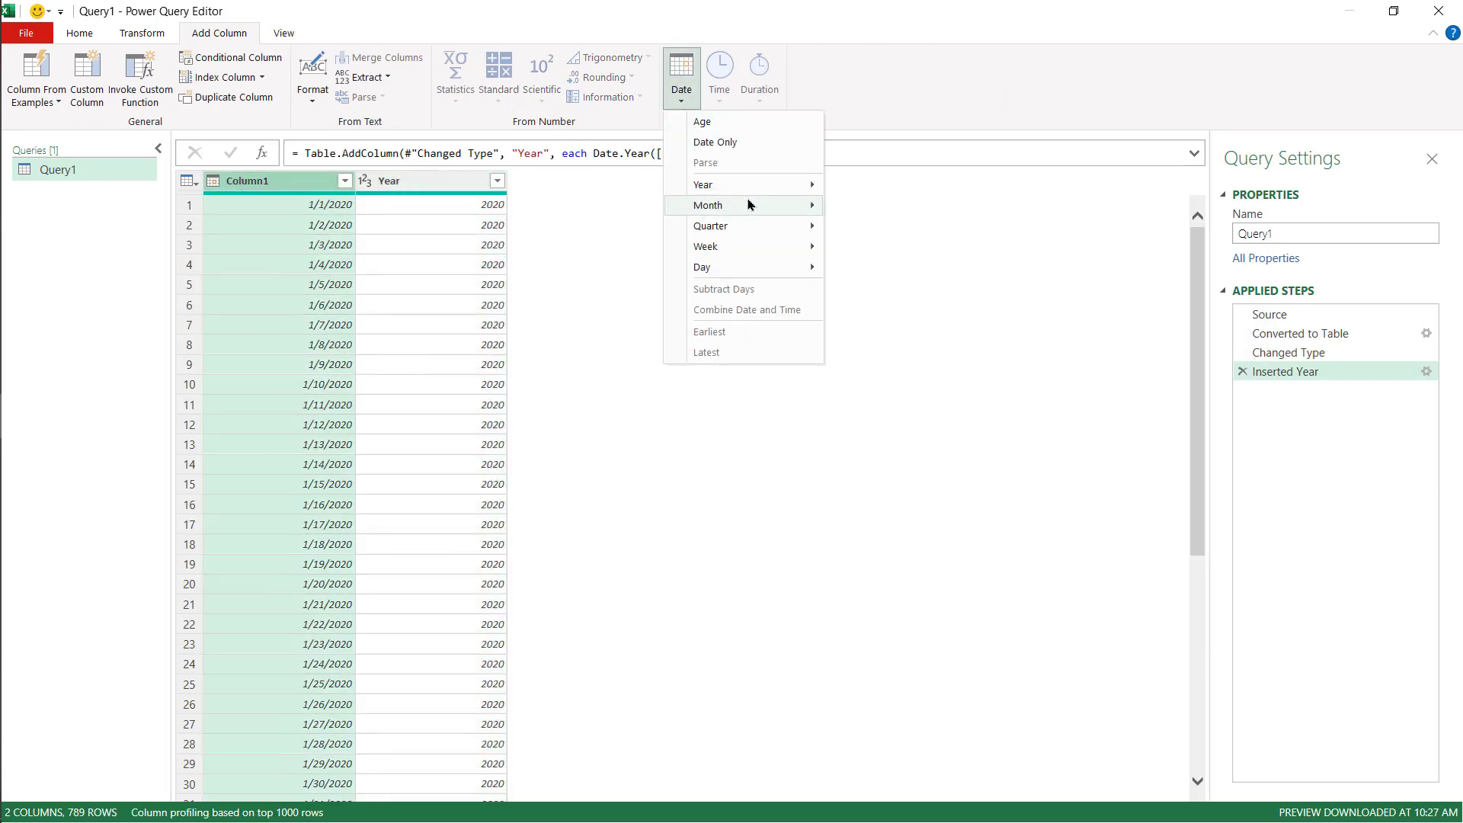
mouse_move(745, 205)
left_click(868, 206)
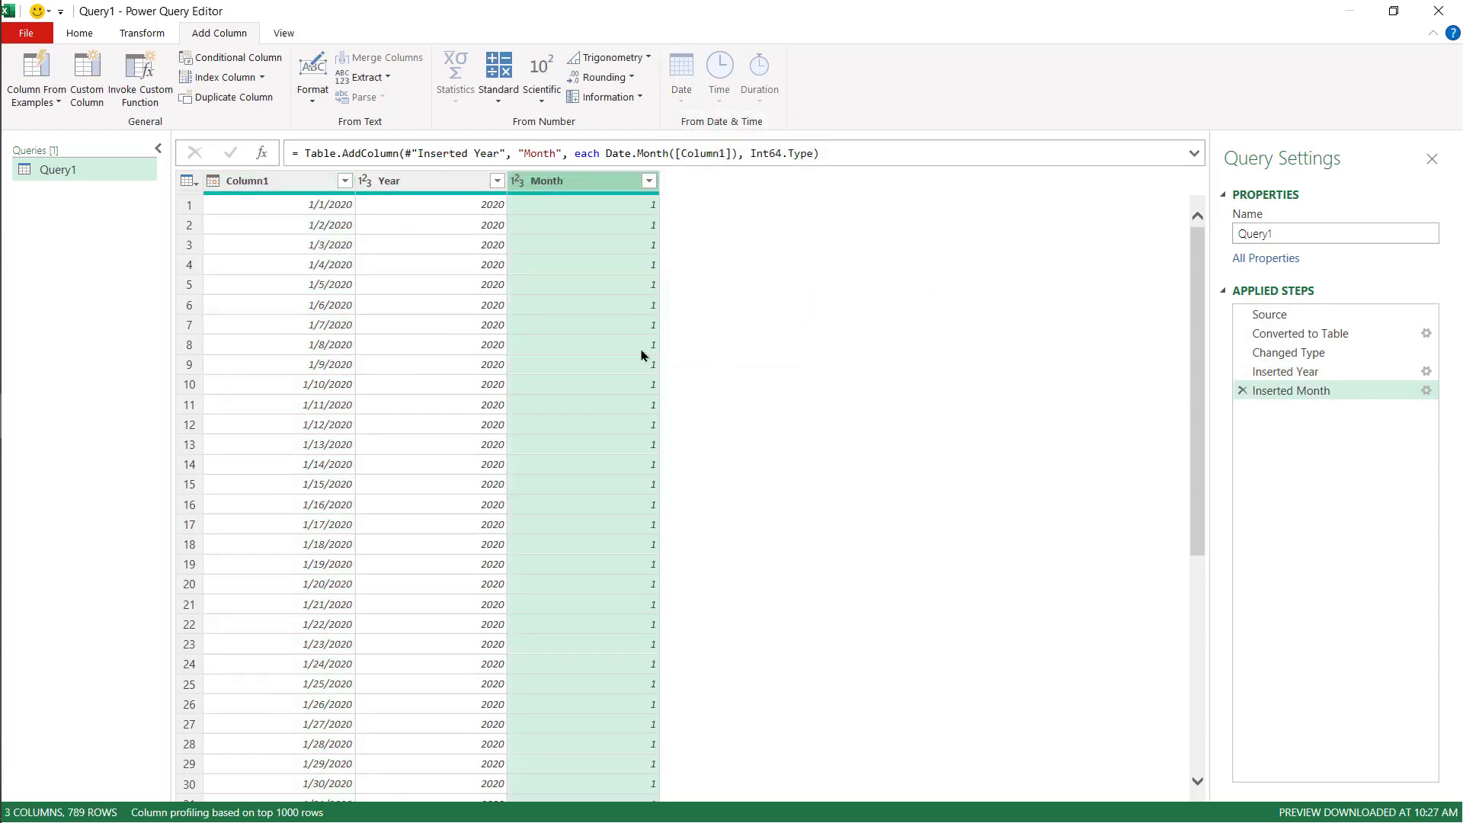
left_click(286, 187)
left_click(690, 99)
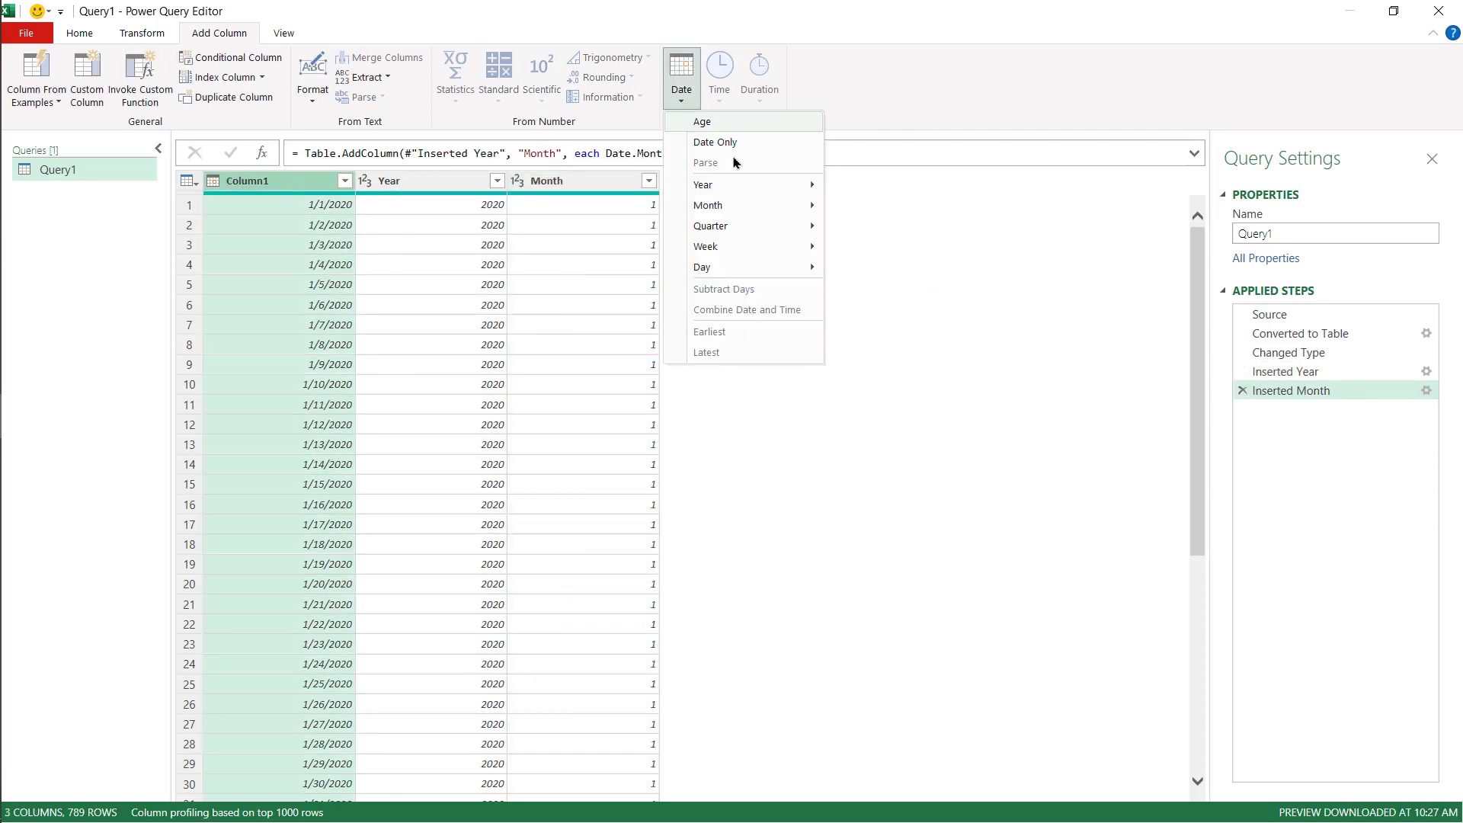
mouse_move(769, 204)
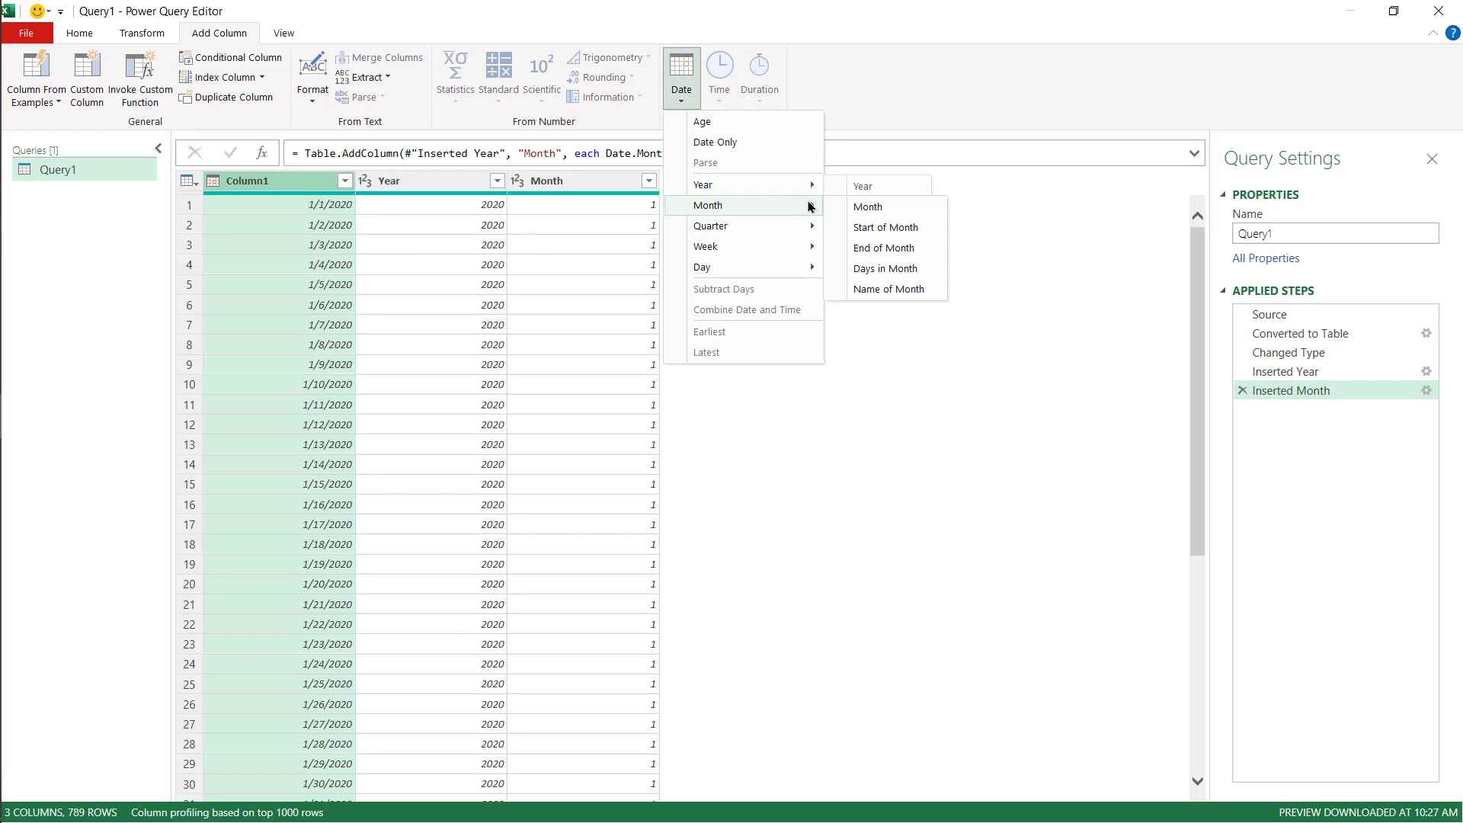
left_click(917, 287)
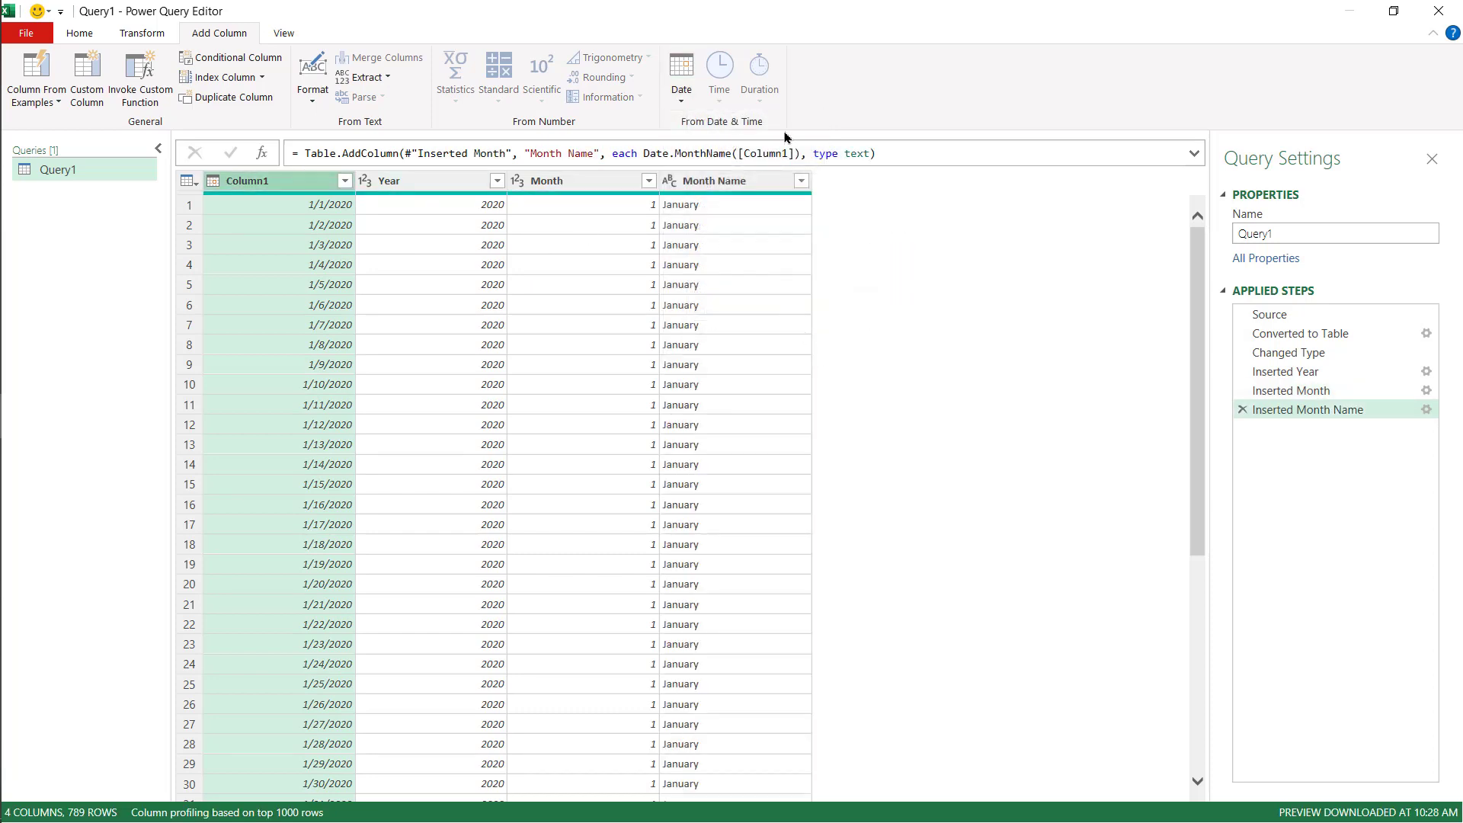
- Add a Day column extracted from Column1's dates and scroll through the rows
left_click(686, 105)
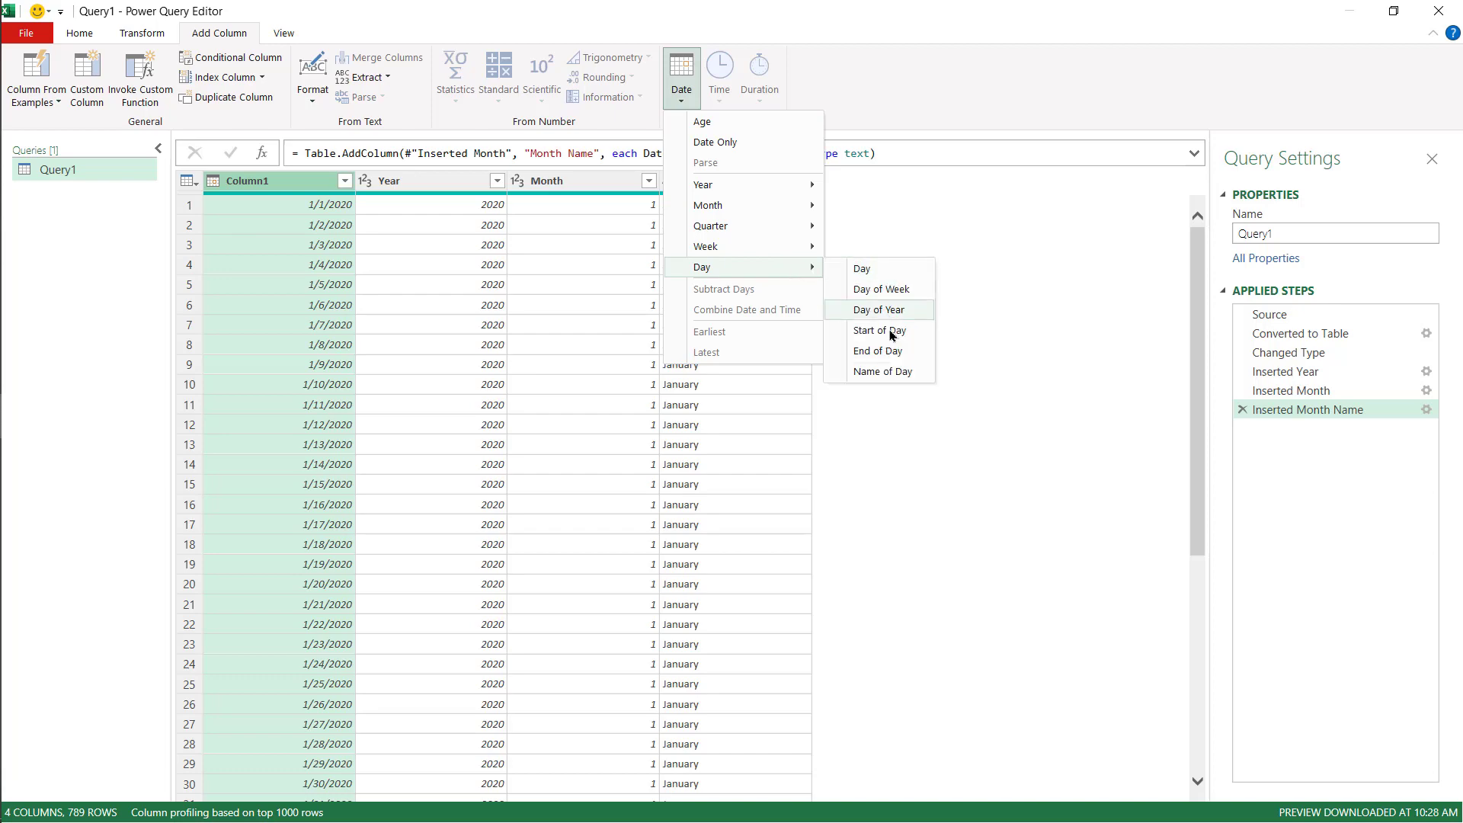
left_click(828, 265)
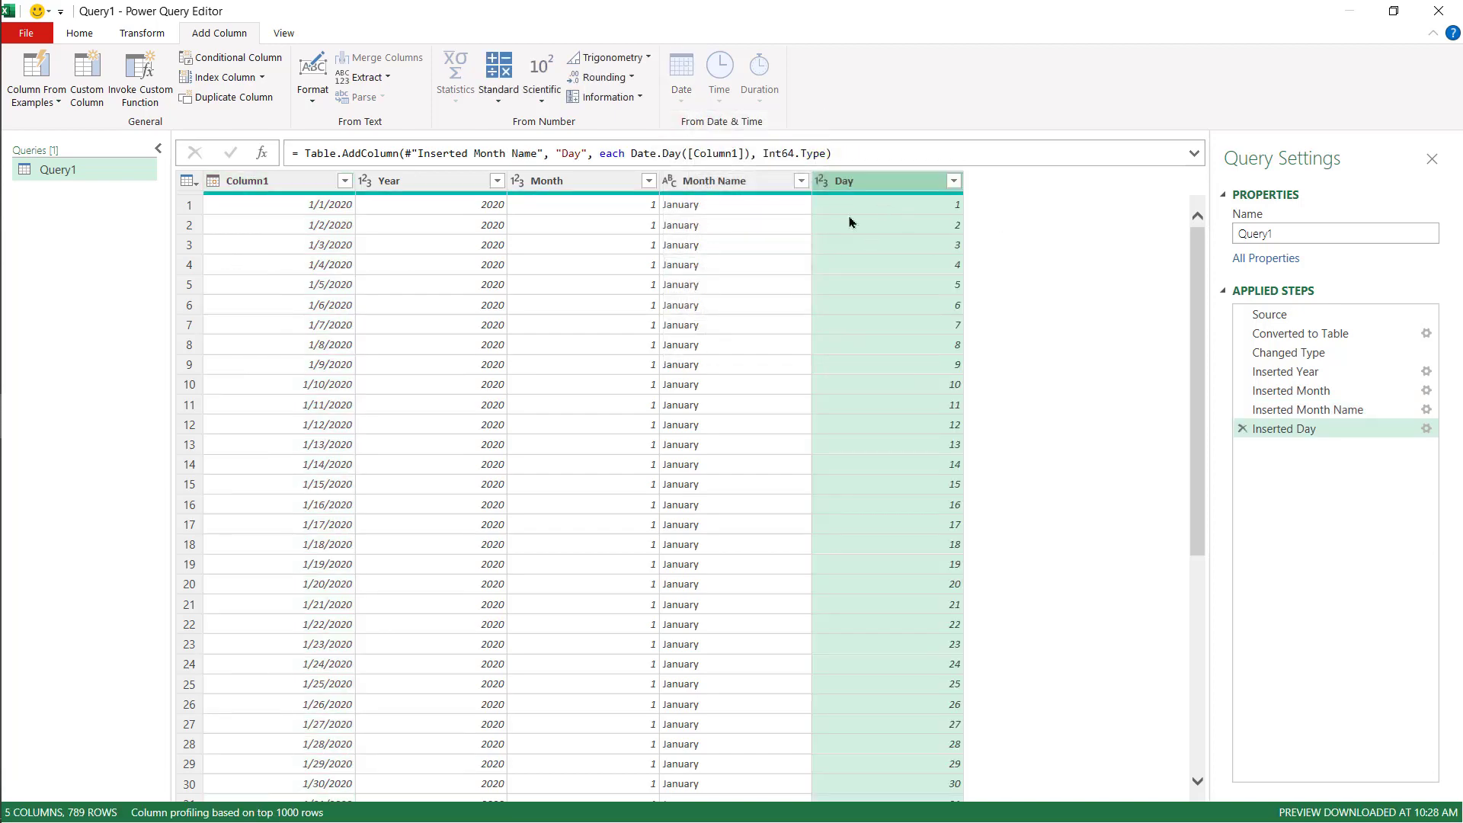
scroll(312, 254, "down", 9)
scroll(314, 249, "down", 20)
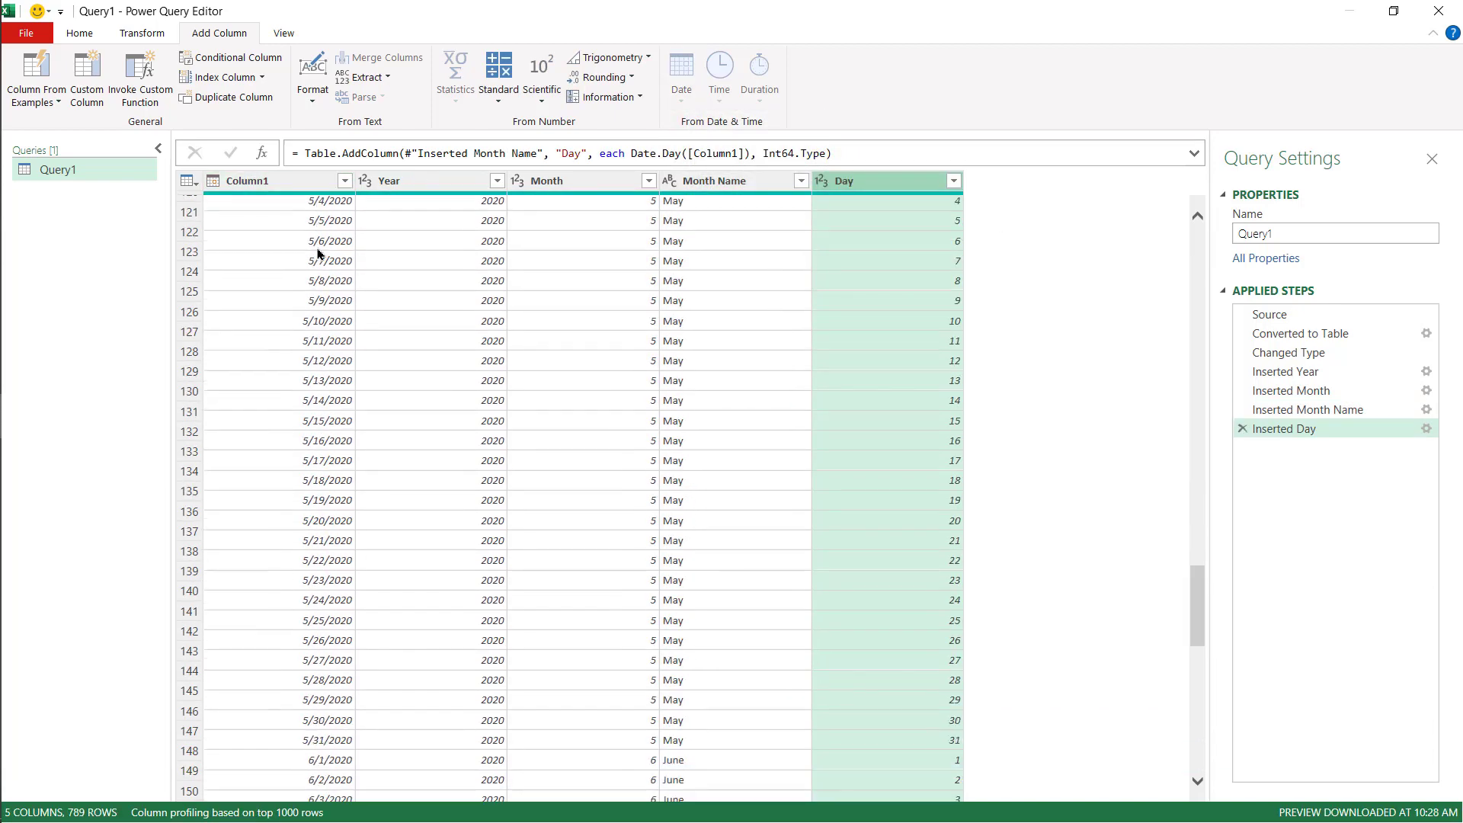
scroll(318, 251, "up", 13)
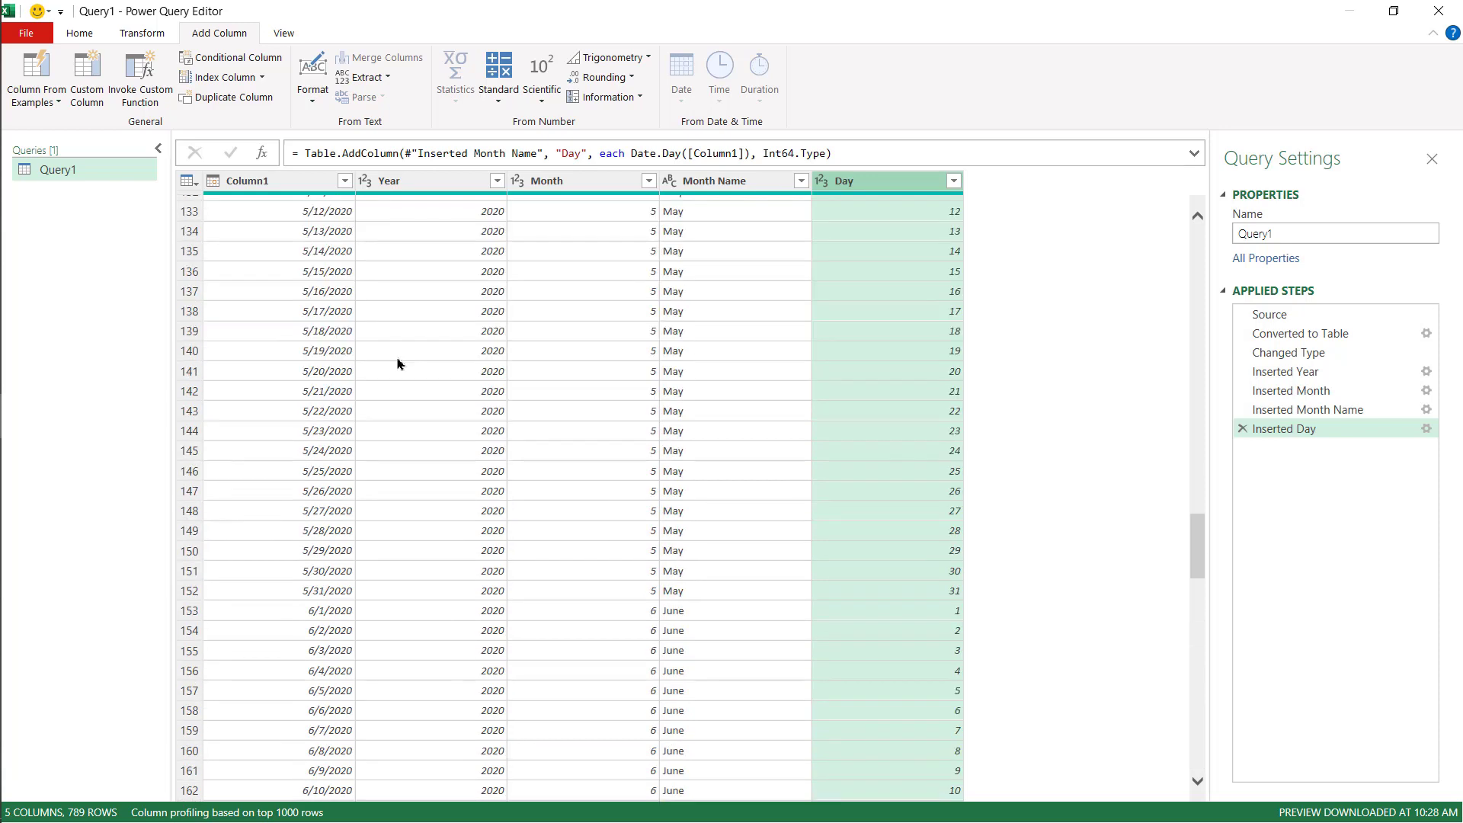
- Close and load the query as a table into a new worksheet
left_click(81, 33)
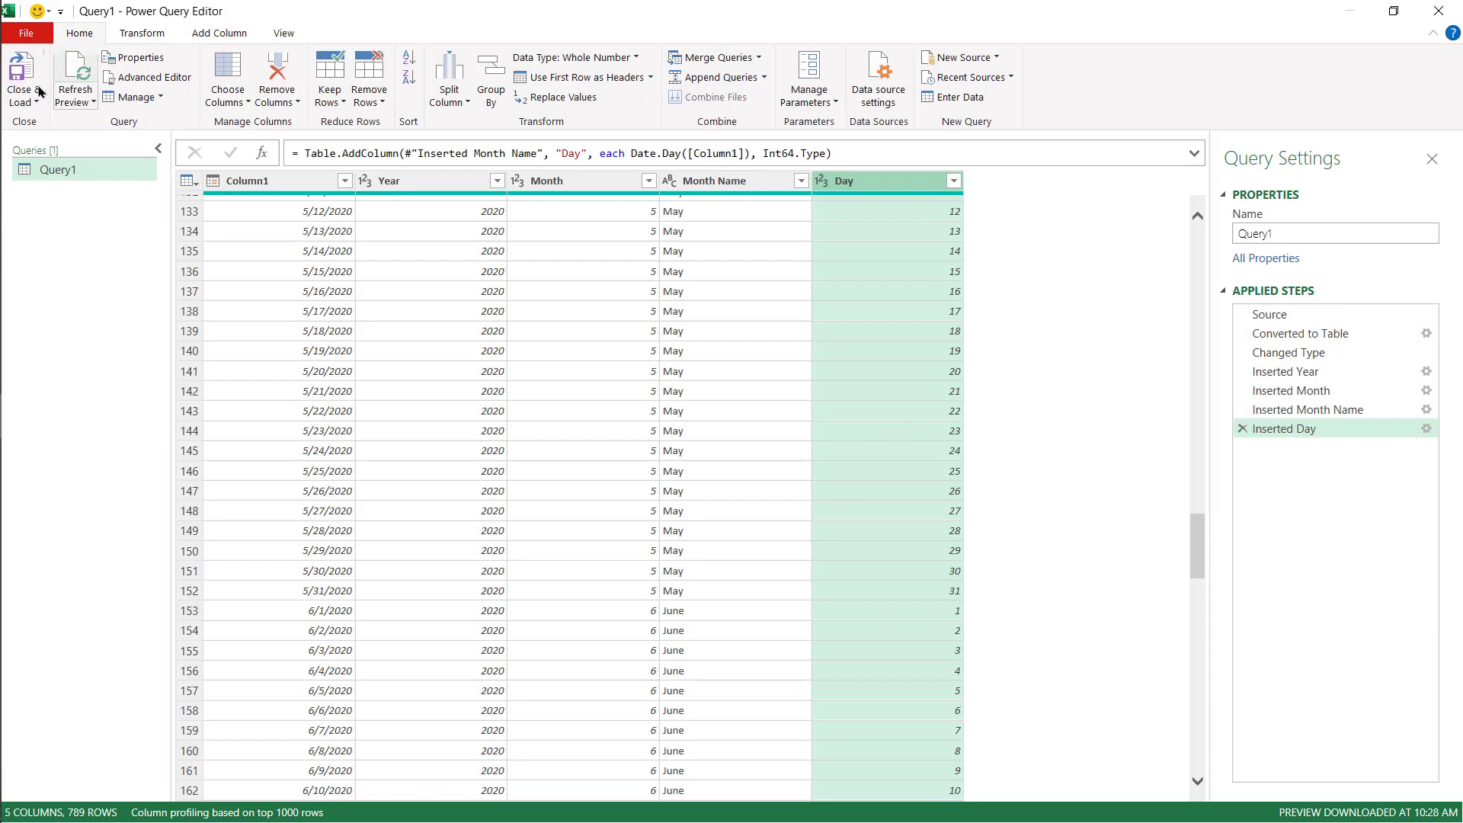
left_click(26, 106)
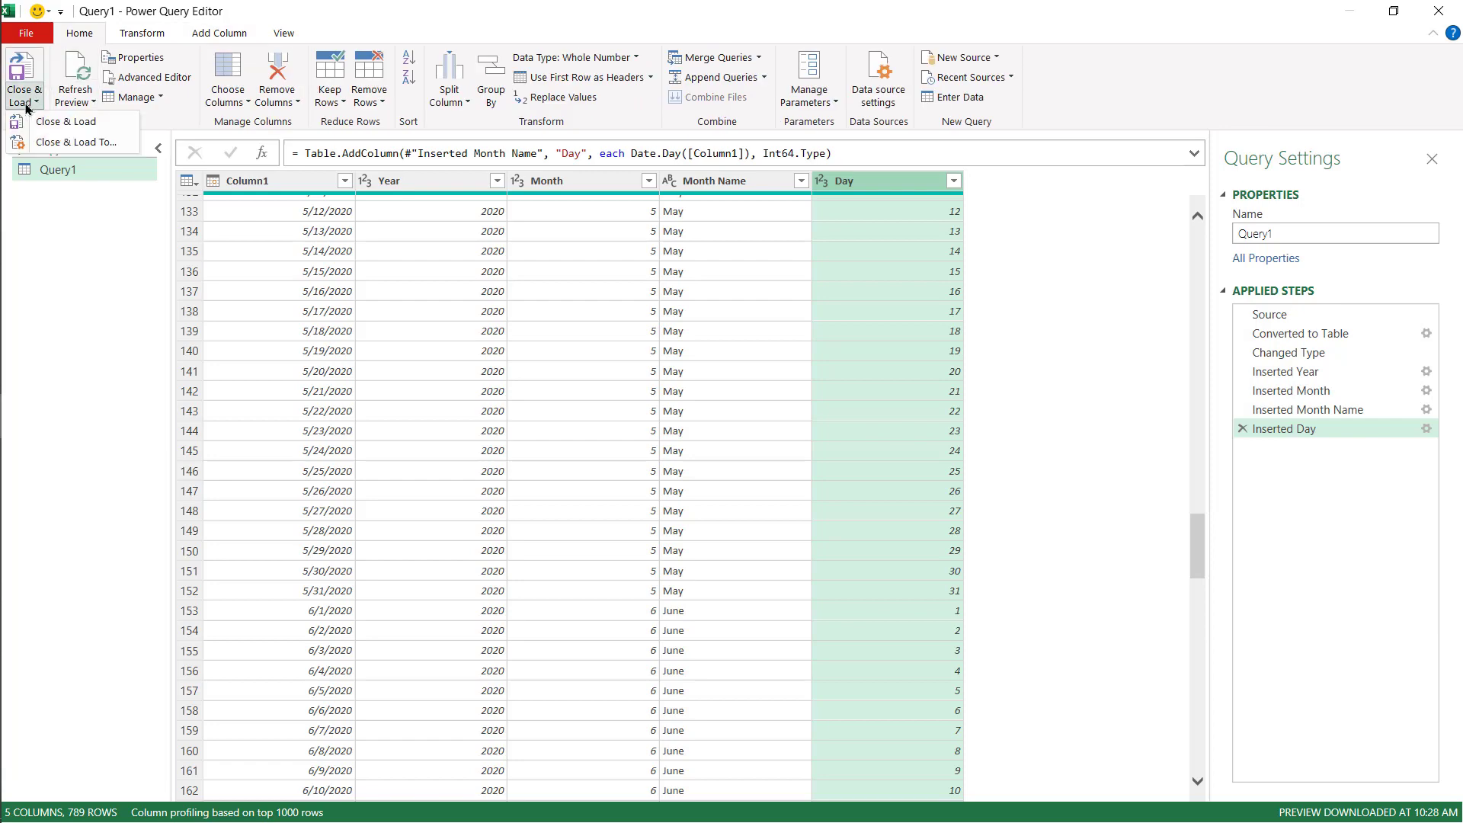
left_click(50, 145)
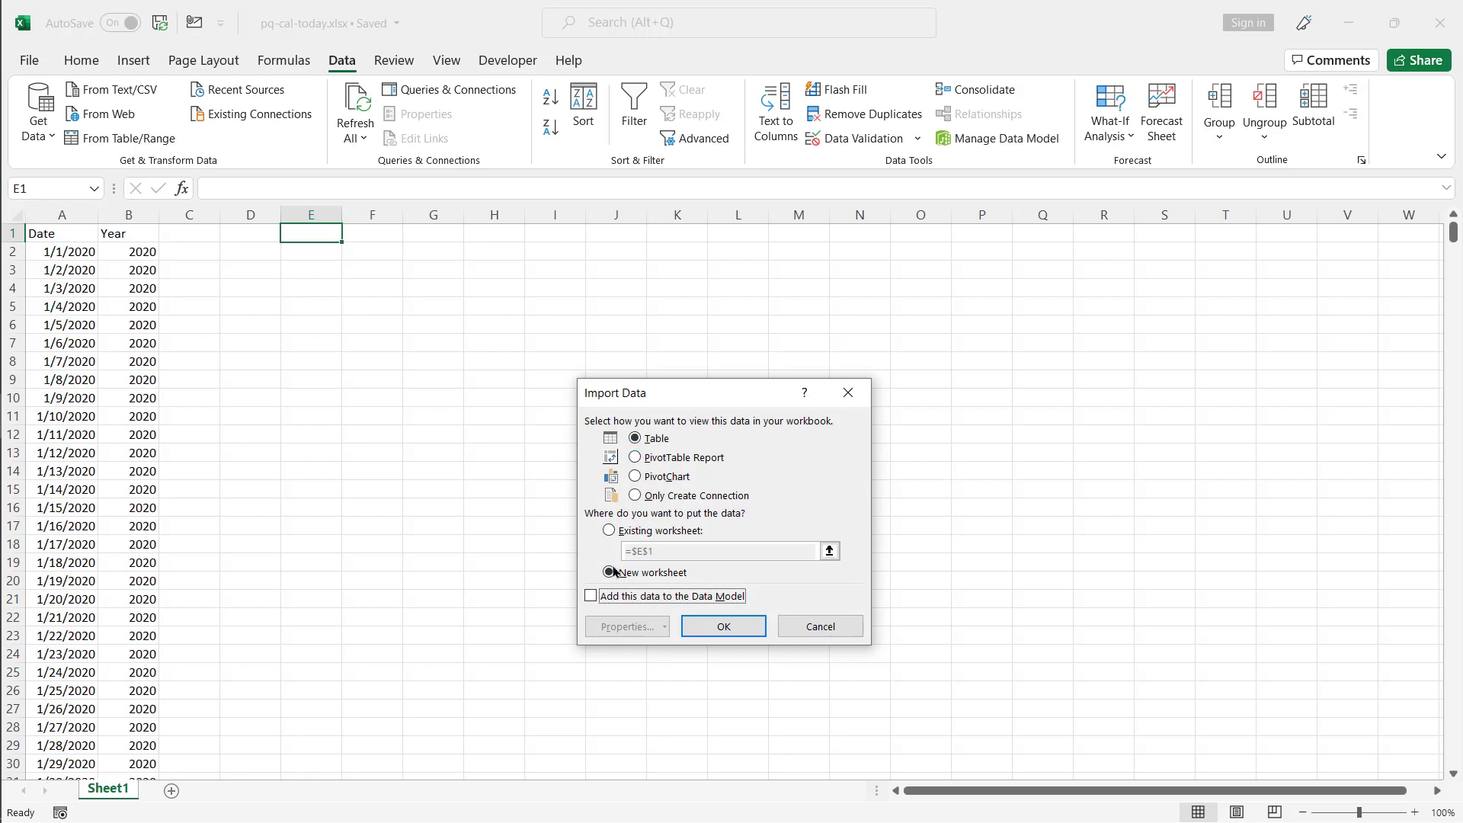
left_click(719, 627)
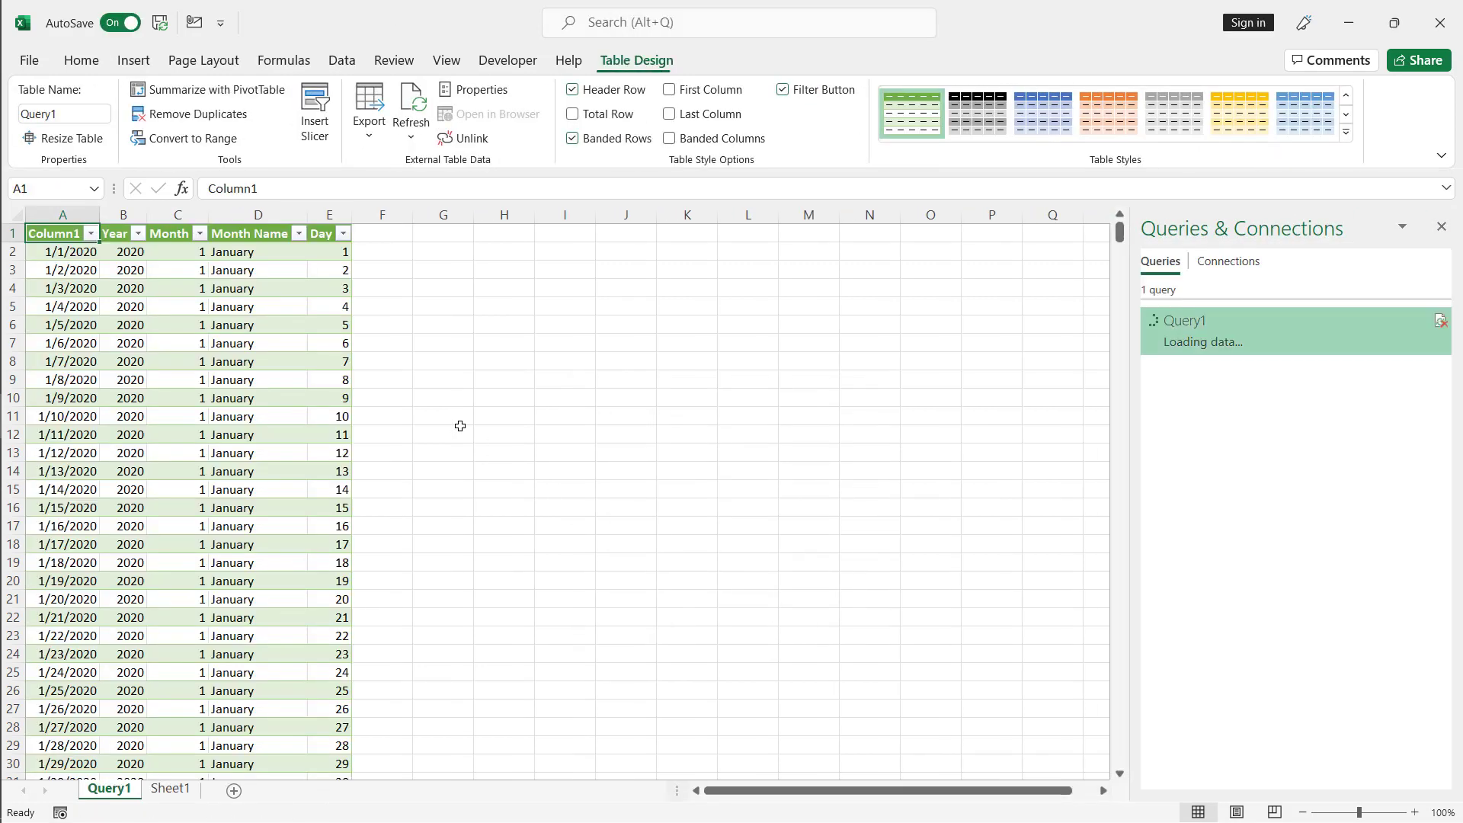
- Check the last date row of the loaded table and select the whole table
left_click(83, 360)
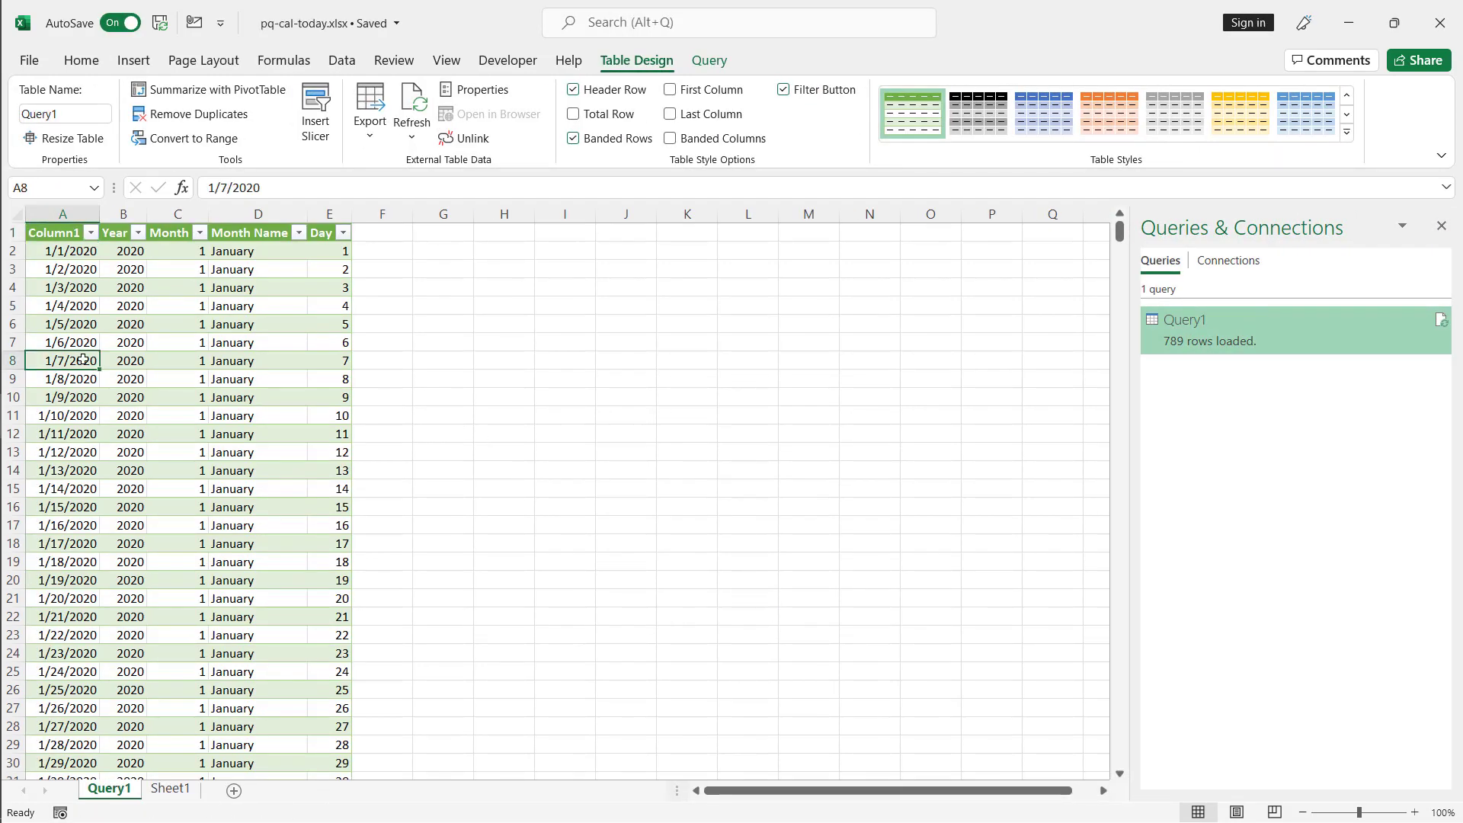
key("ctrl+Down")
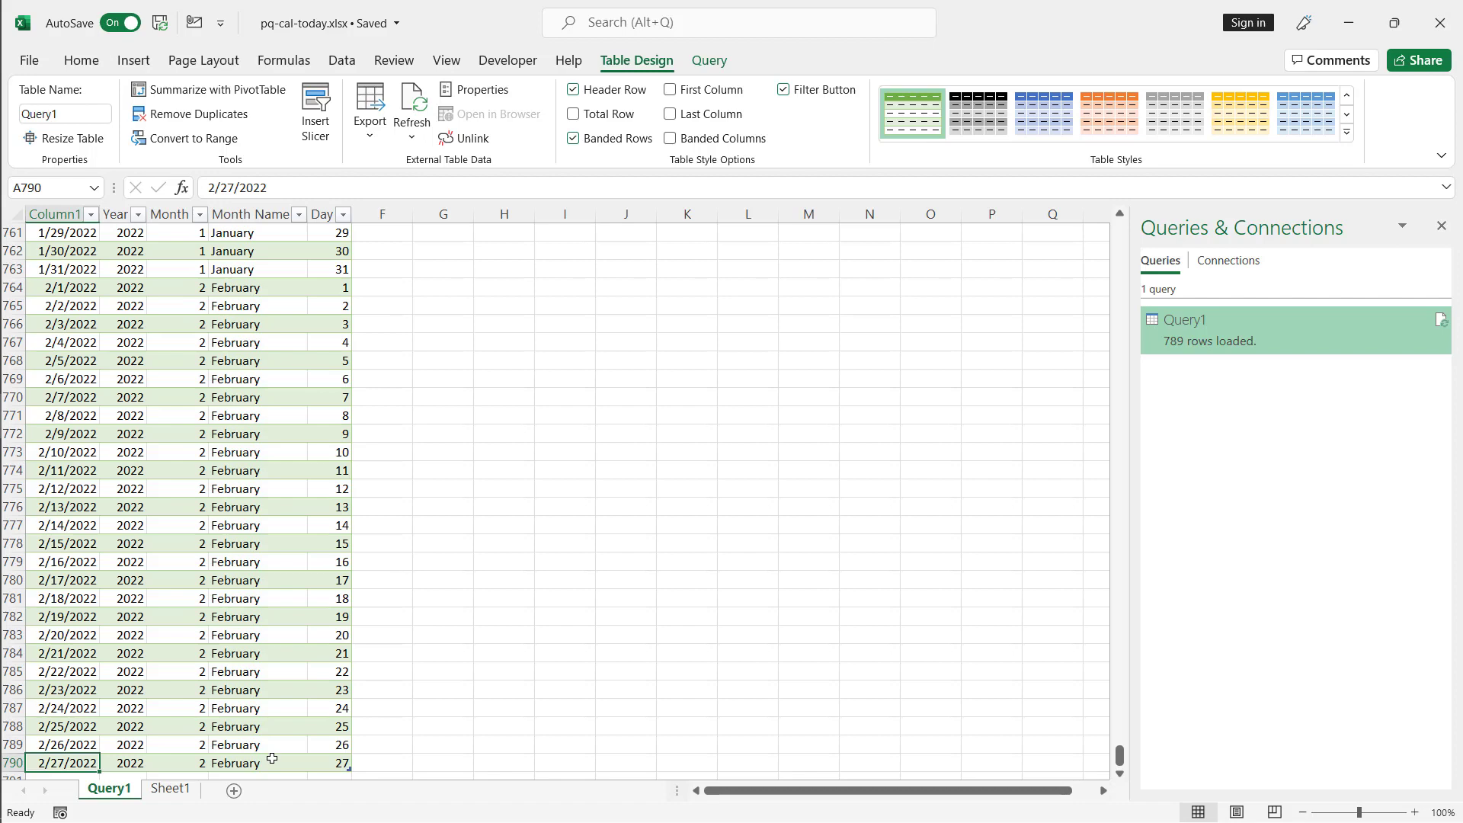
key("ctrl+Up")
key("ctrl+a")
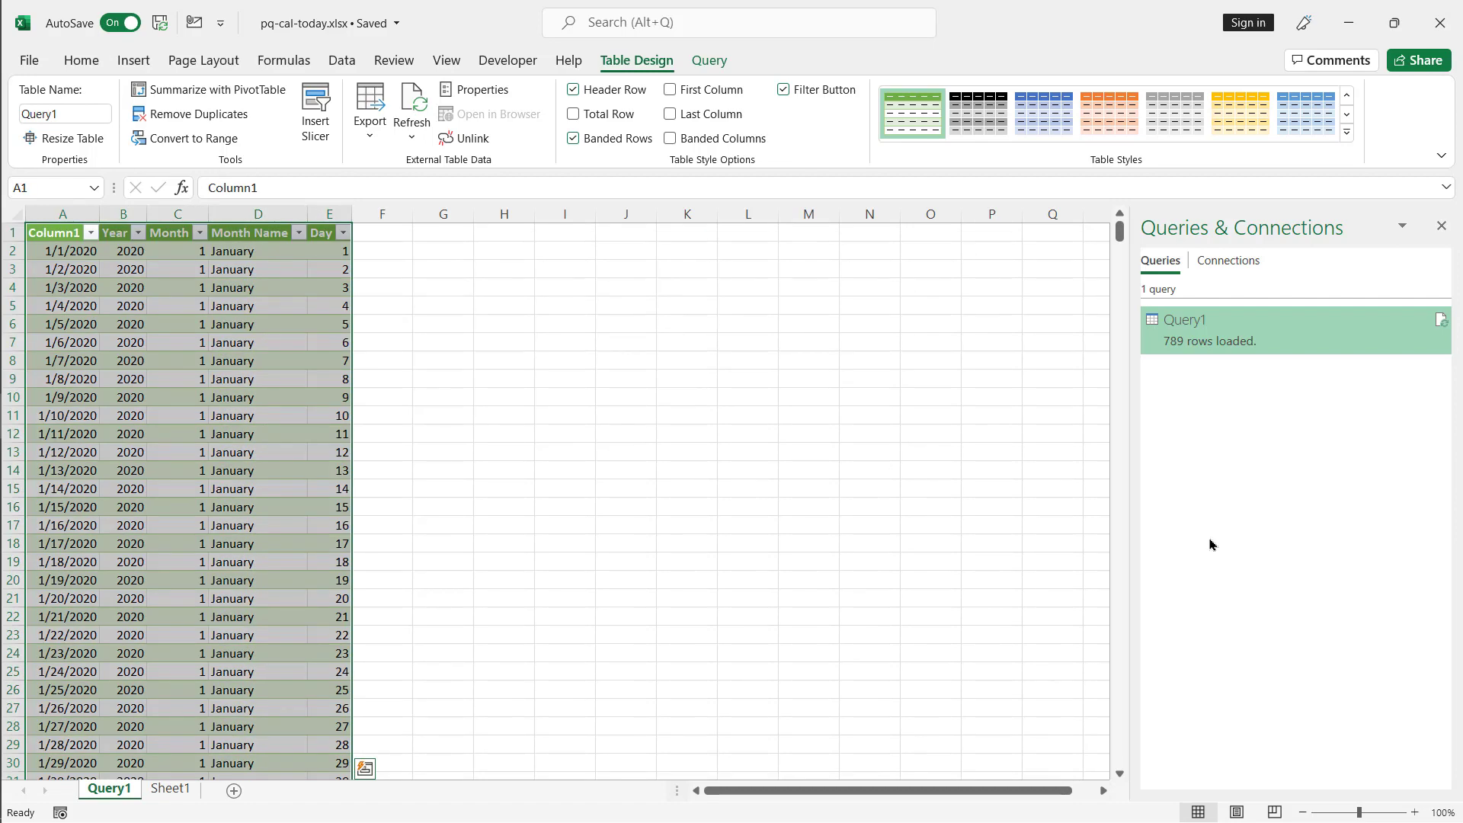
- Open the existing query in the Power Query Editor and inspect the formula of its Source step
double_click(1225, 333)
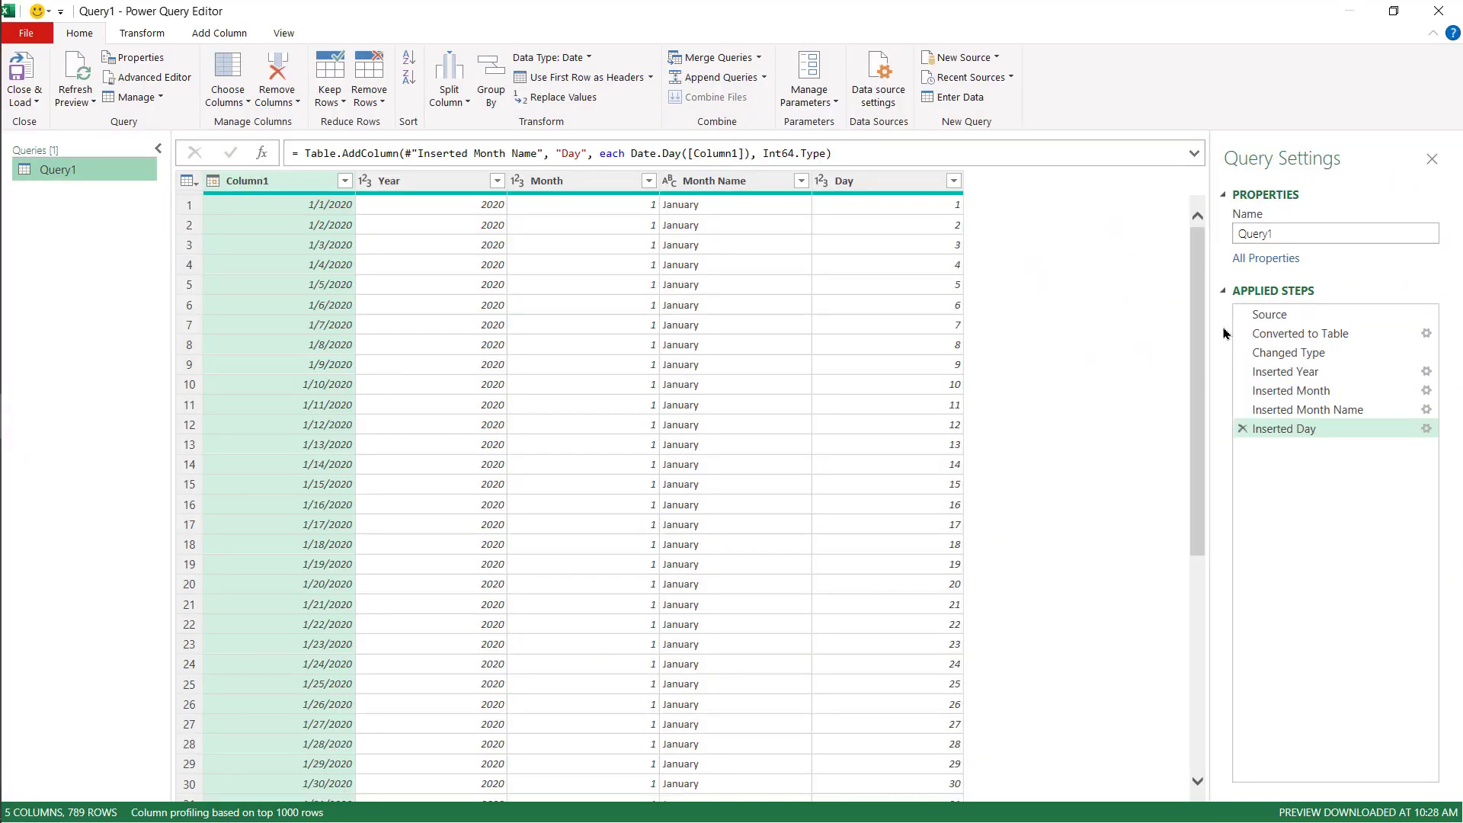
left_click(1282, 314)
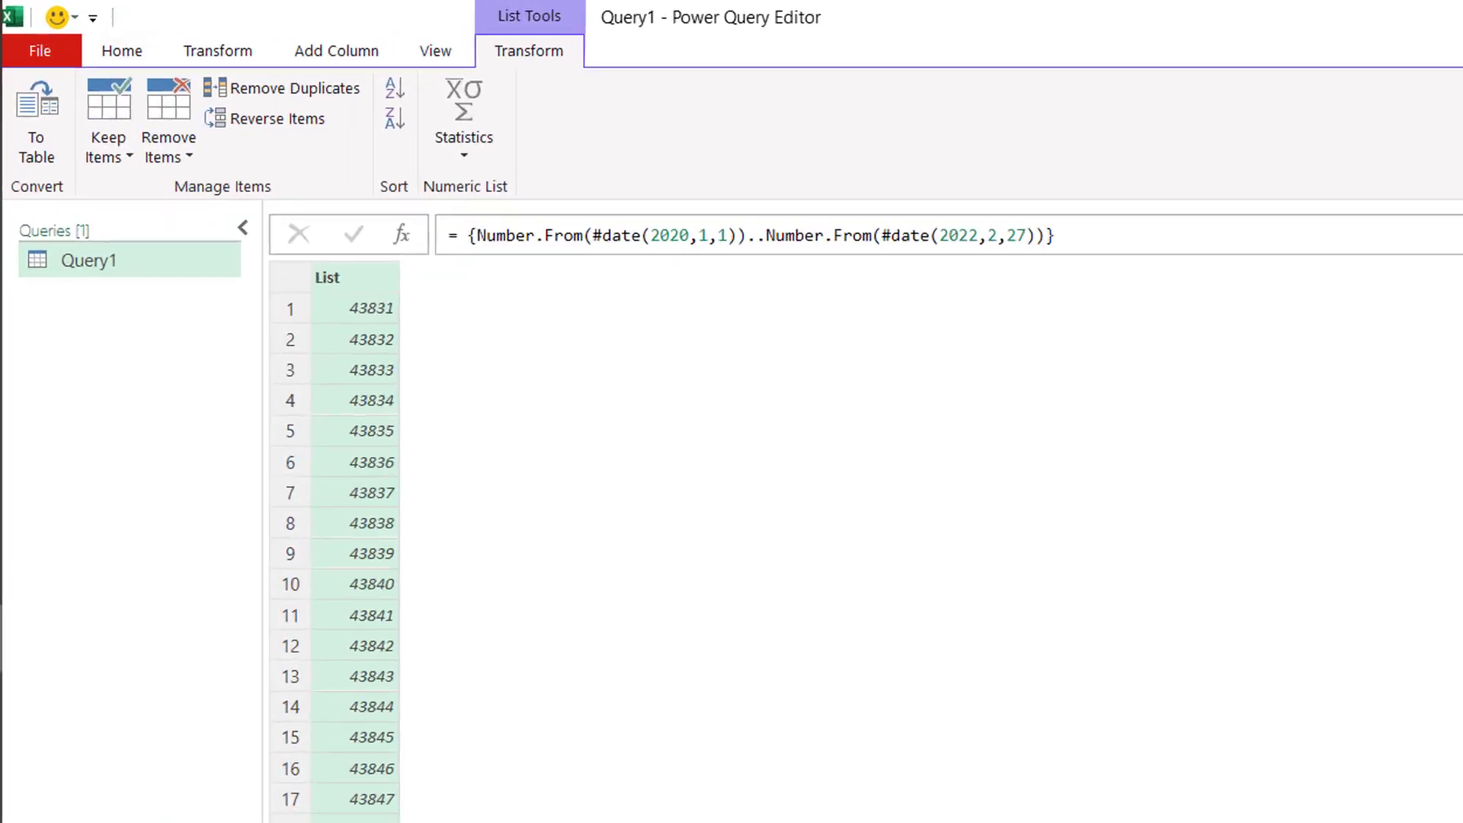
left_click(1014, 240)
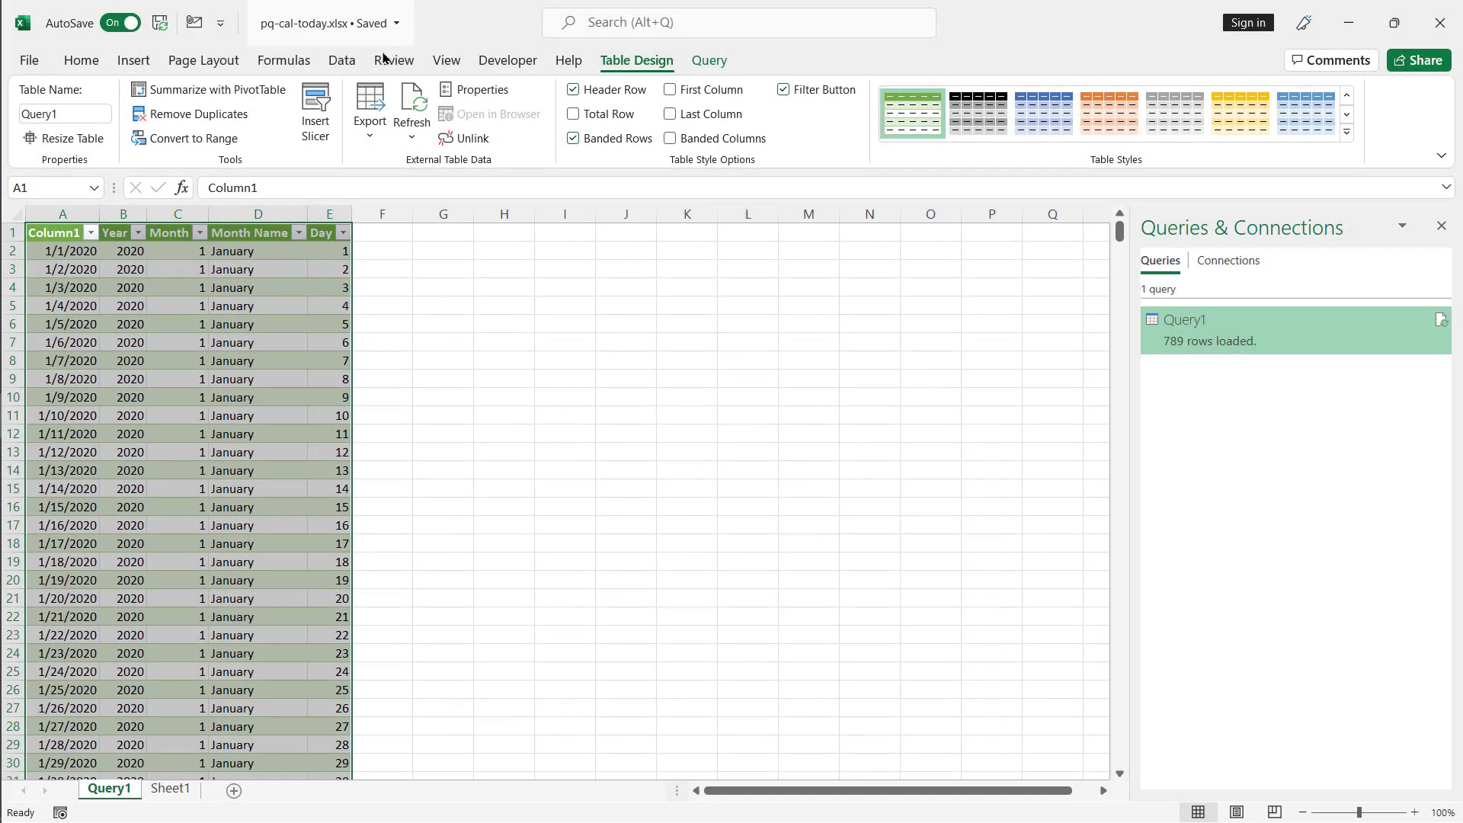
- Create a new blank query from the workbook's data sources
left_click(343, 60)
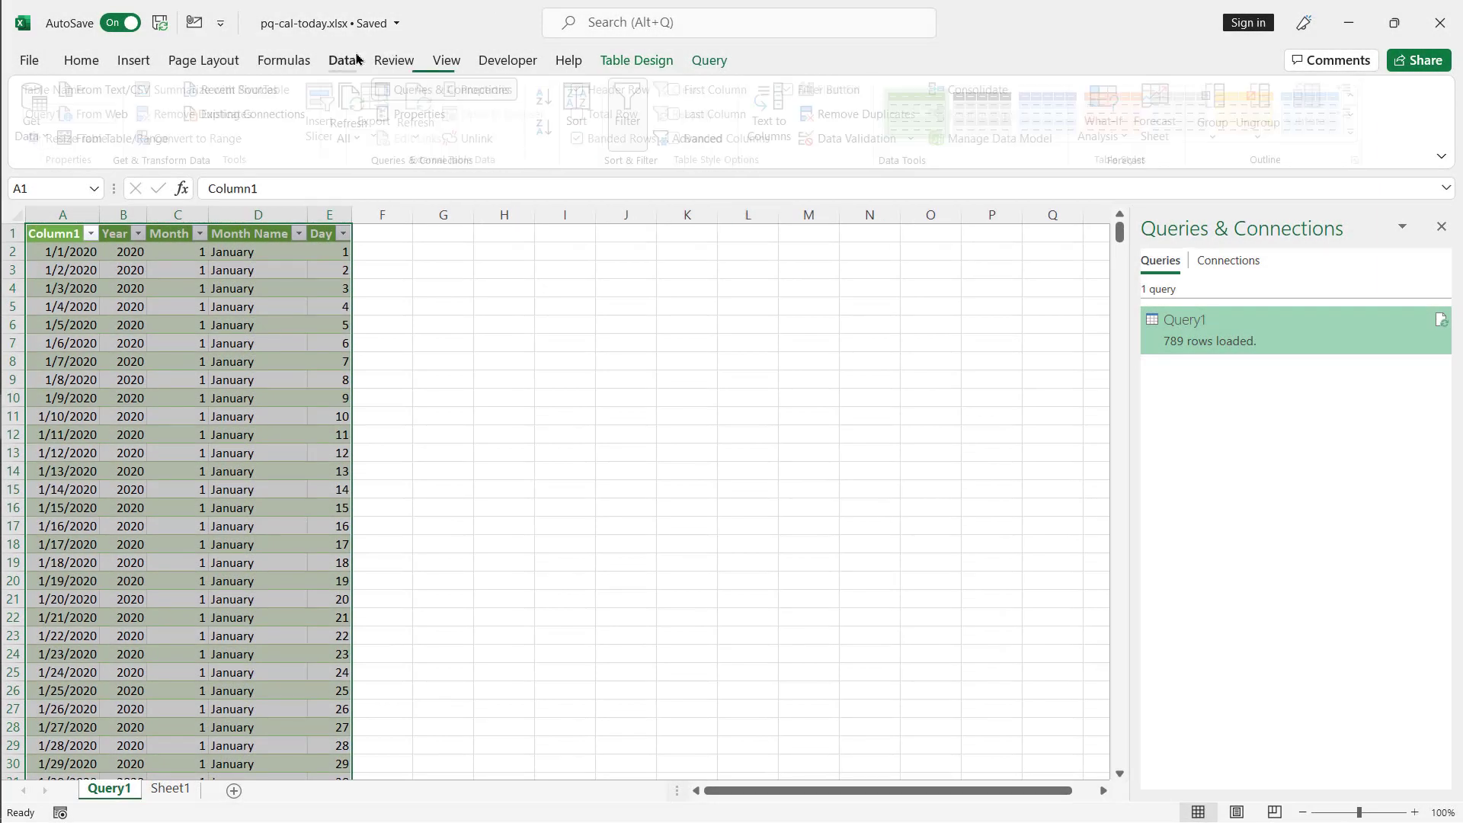
left_click(40, 129)
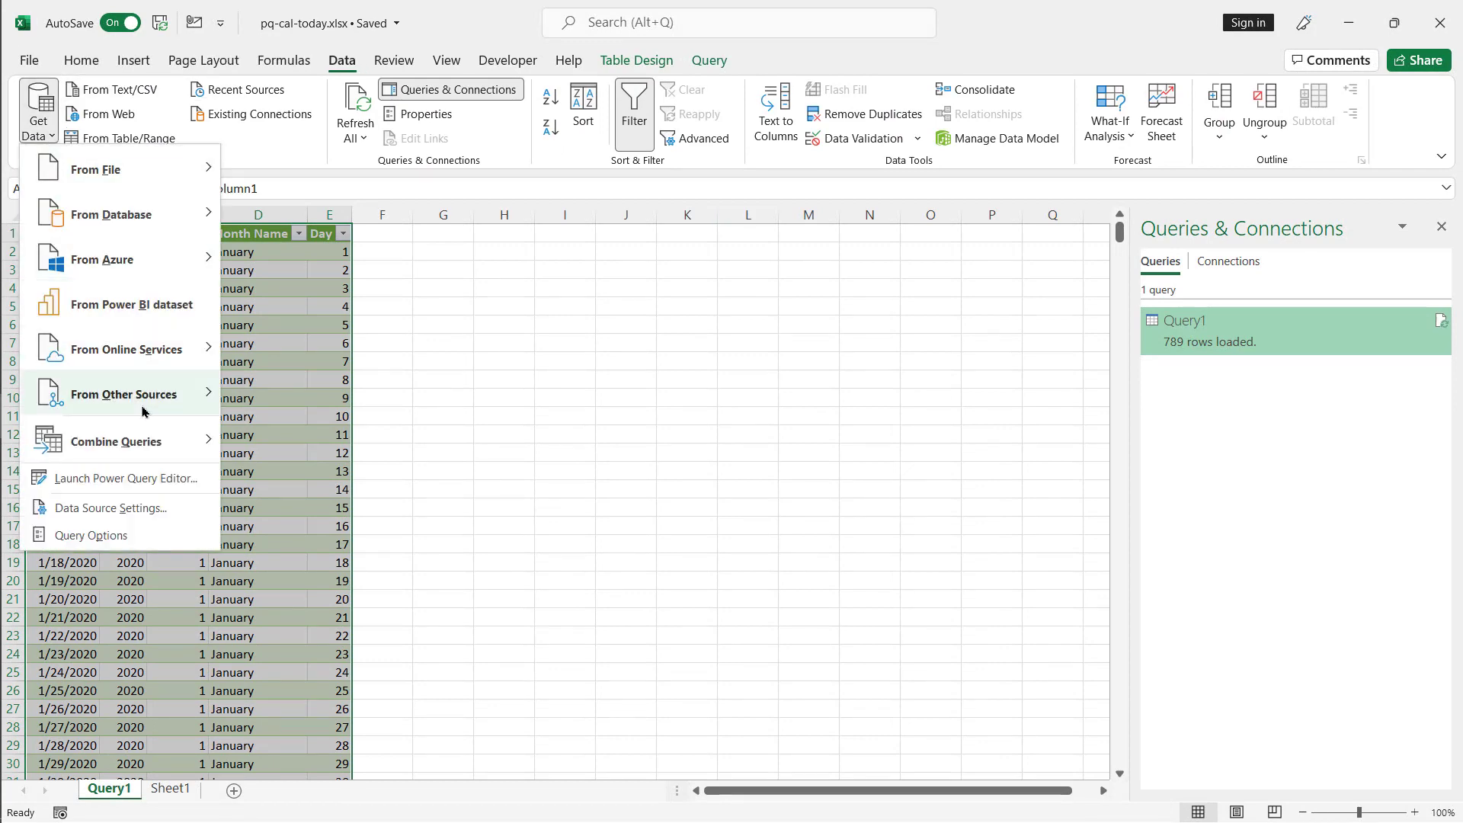
mouse_move(145, 397)
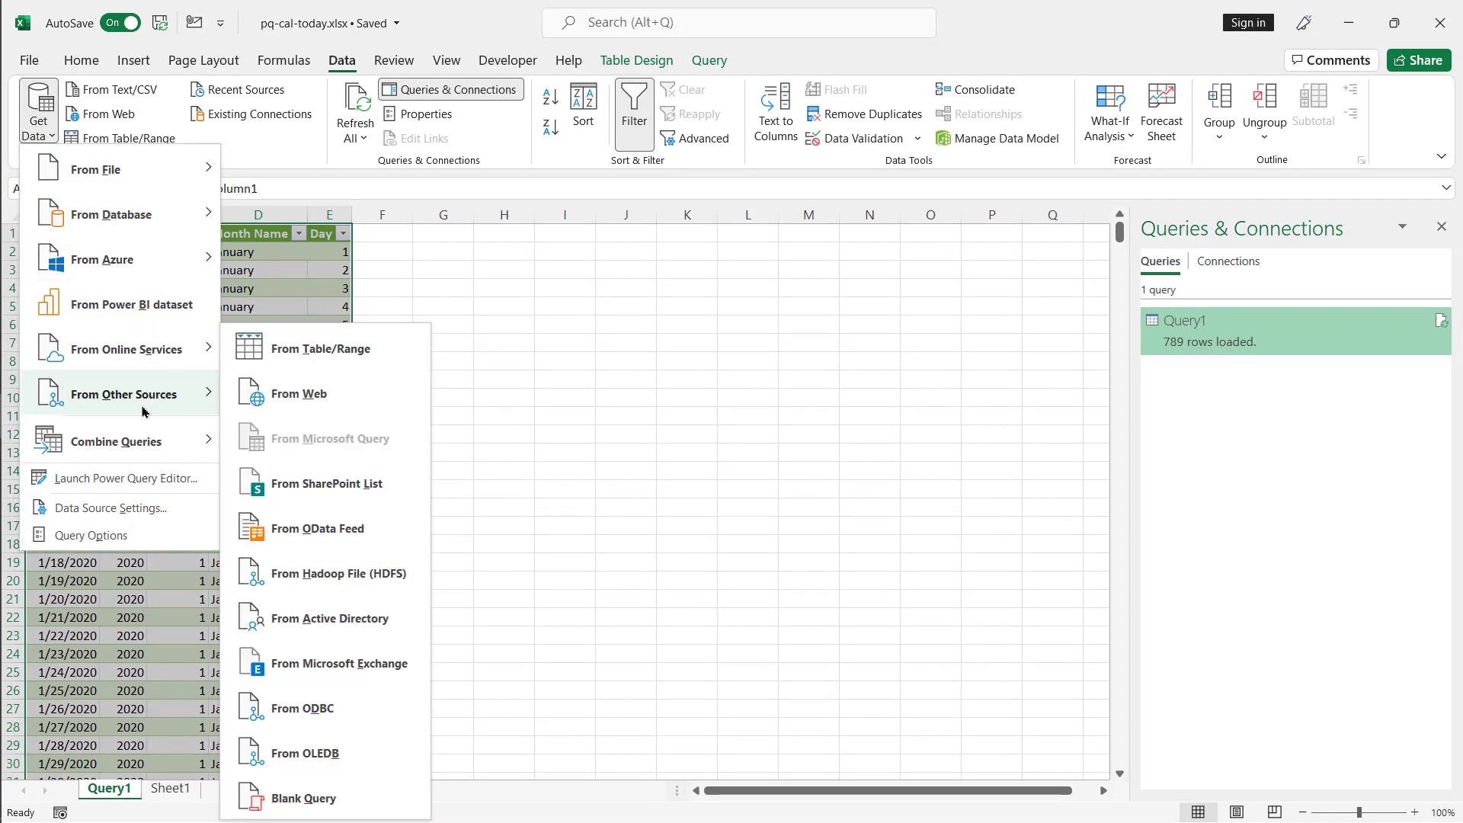
left_click(346, 813)
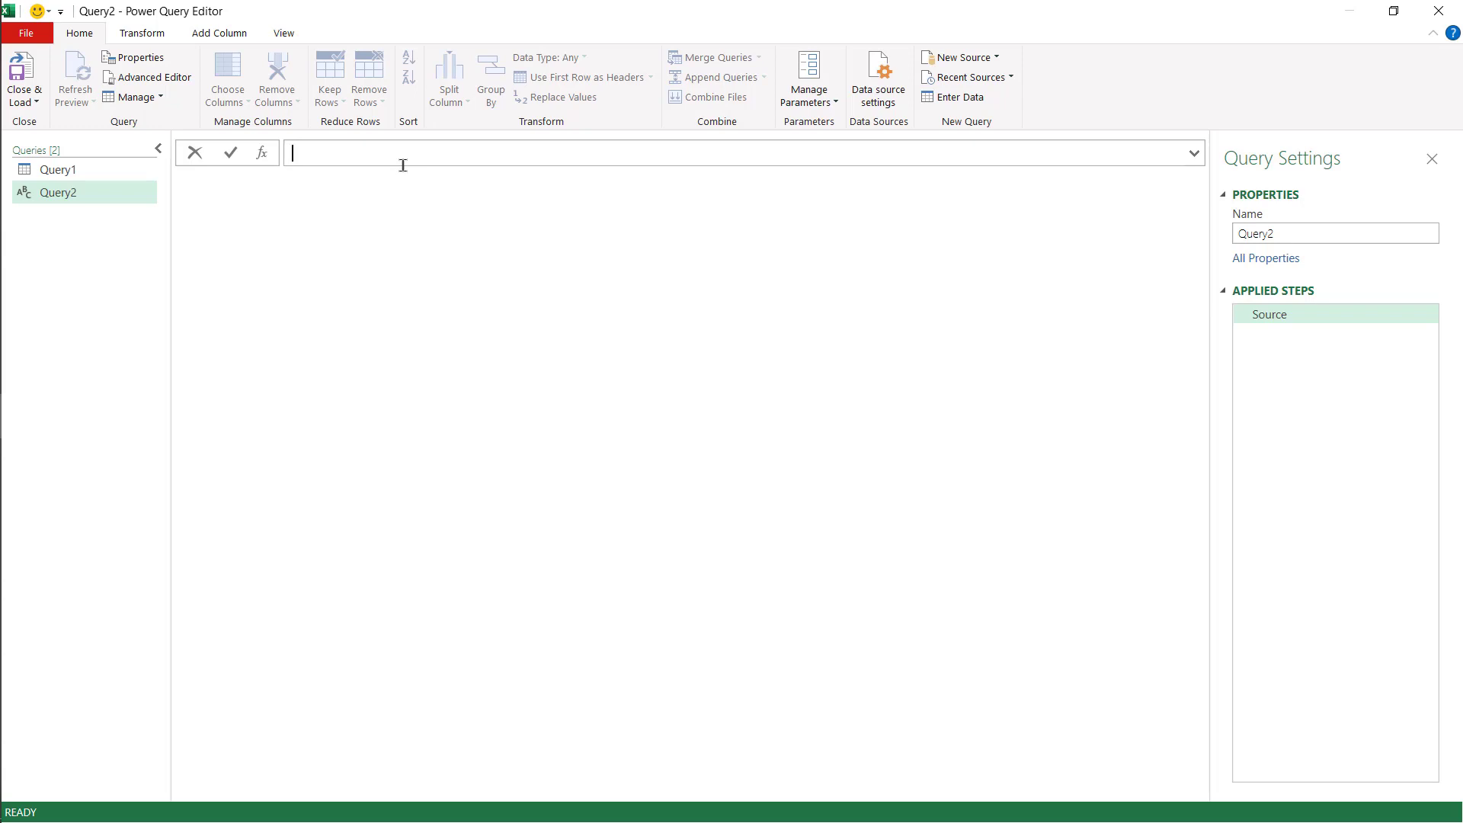
- Set the blank query's source formula to =#date(2020,1,1)
type("=#dat")
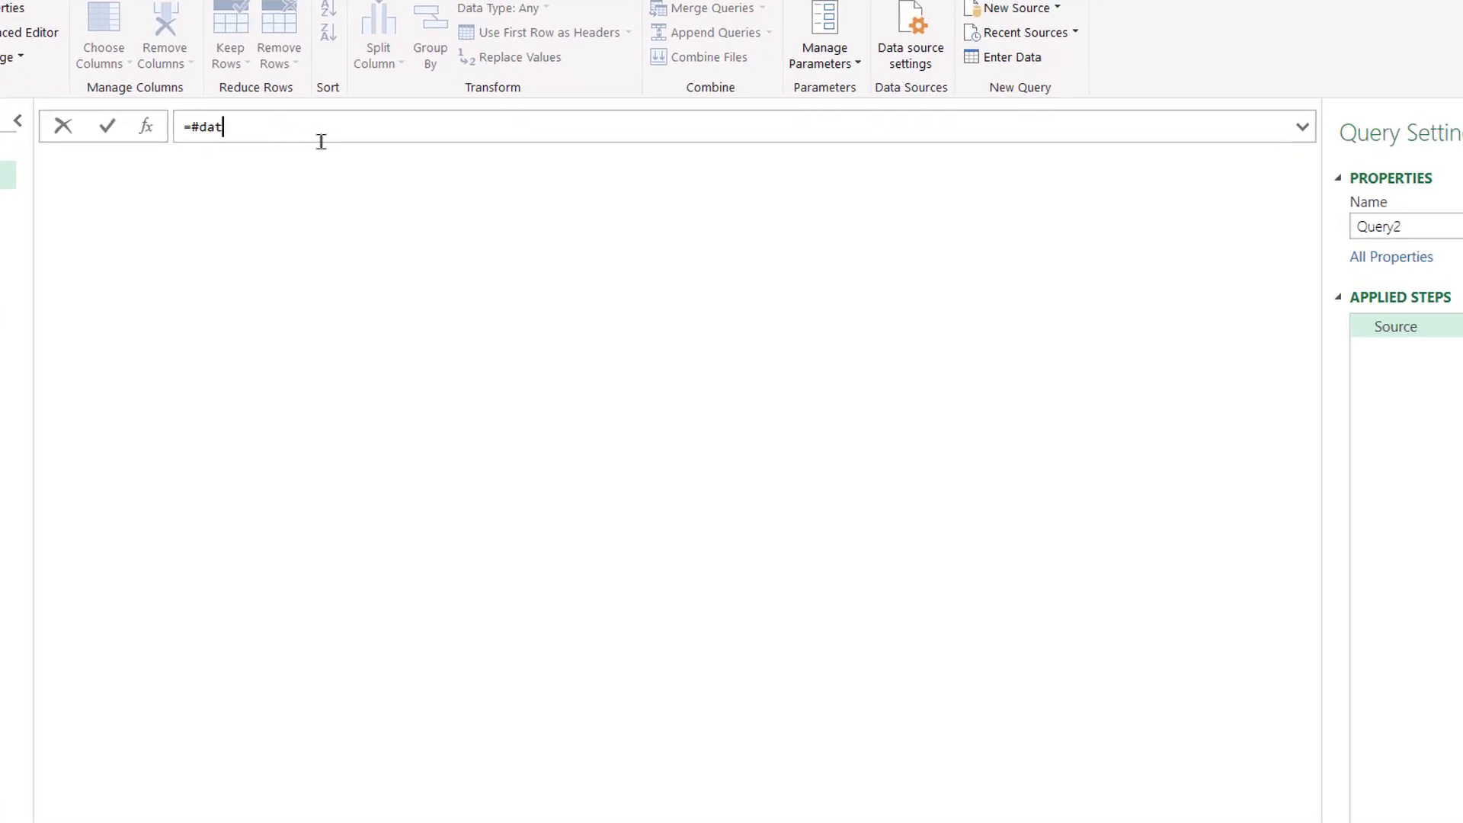
type("e(2020,1,1")
key("Return")
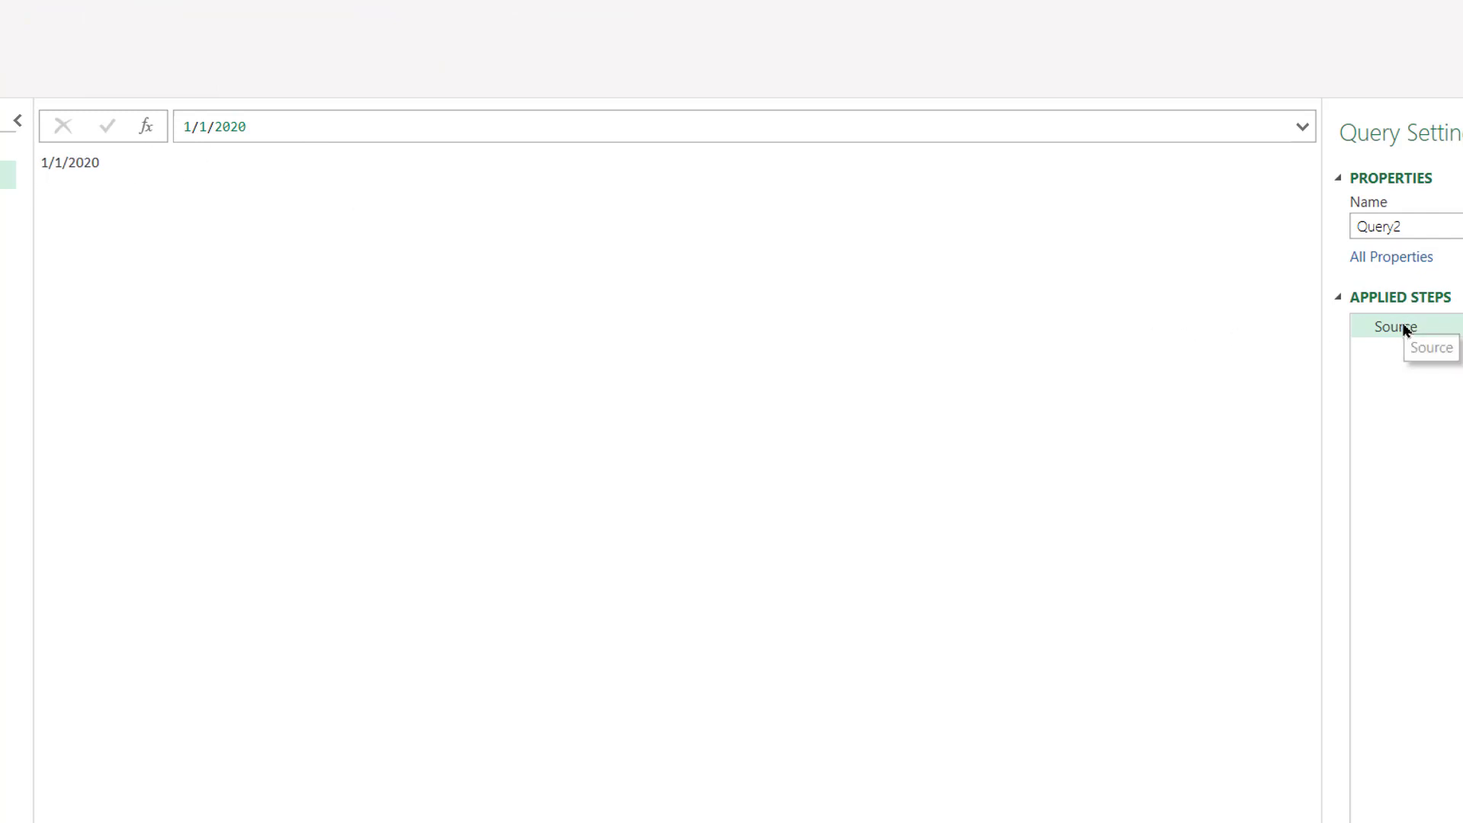
- Add a custom step with the formula List.Dates(Source,Number.From(DateTime.LocalNow()))
left_click(148, 129)
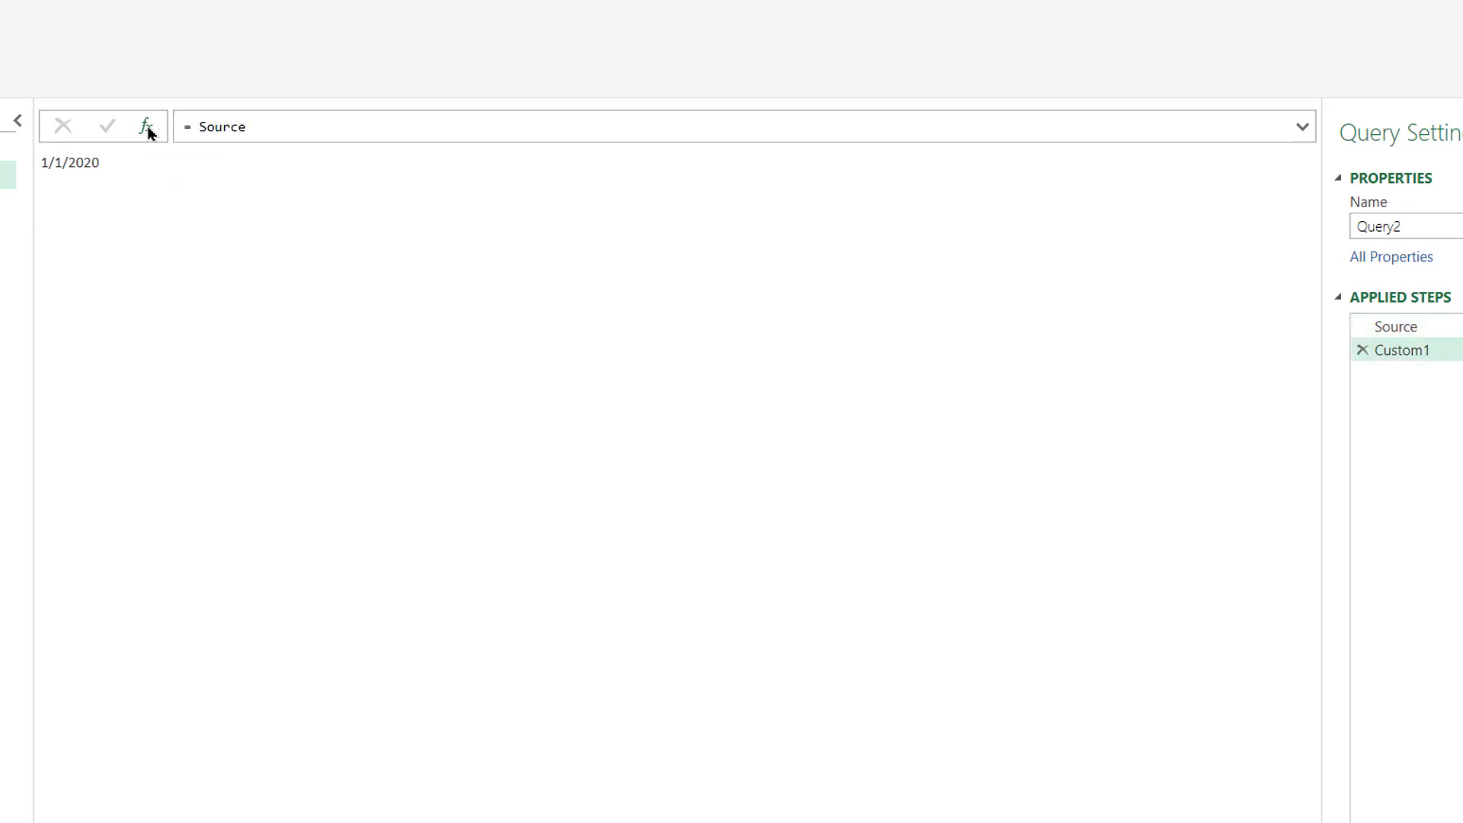
left_click(289, 128)
key("BackSpace")
key("BackSpace")
key("BackSpace")
key("BackSpace")
key("BackSpace")
key("BackSpace")
type("List.")
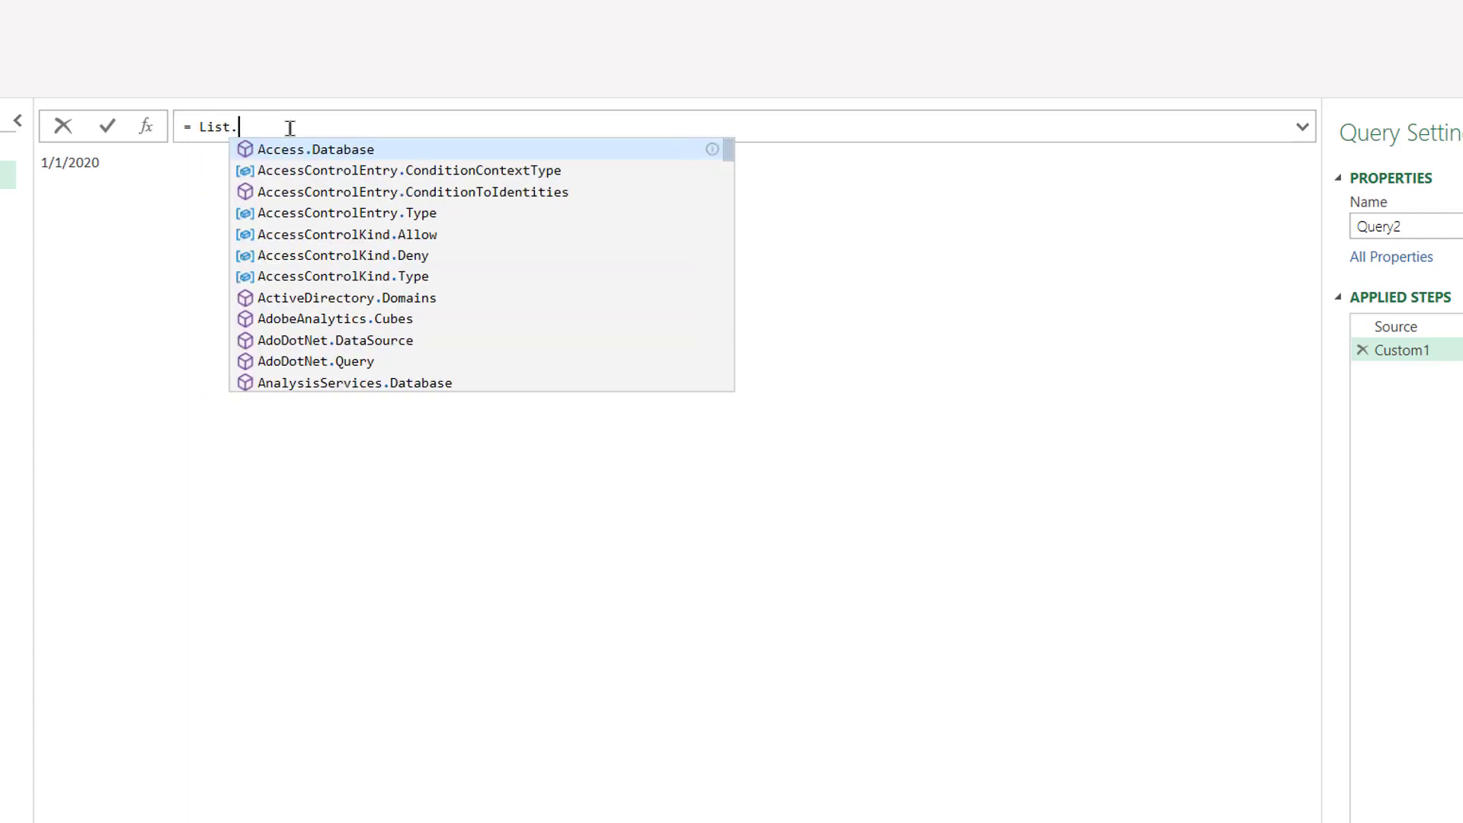
type("Dates")
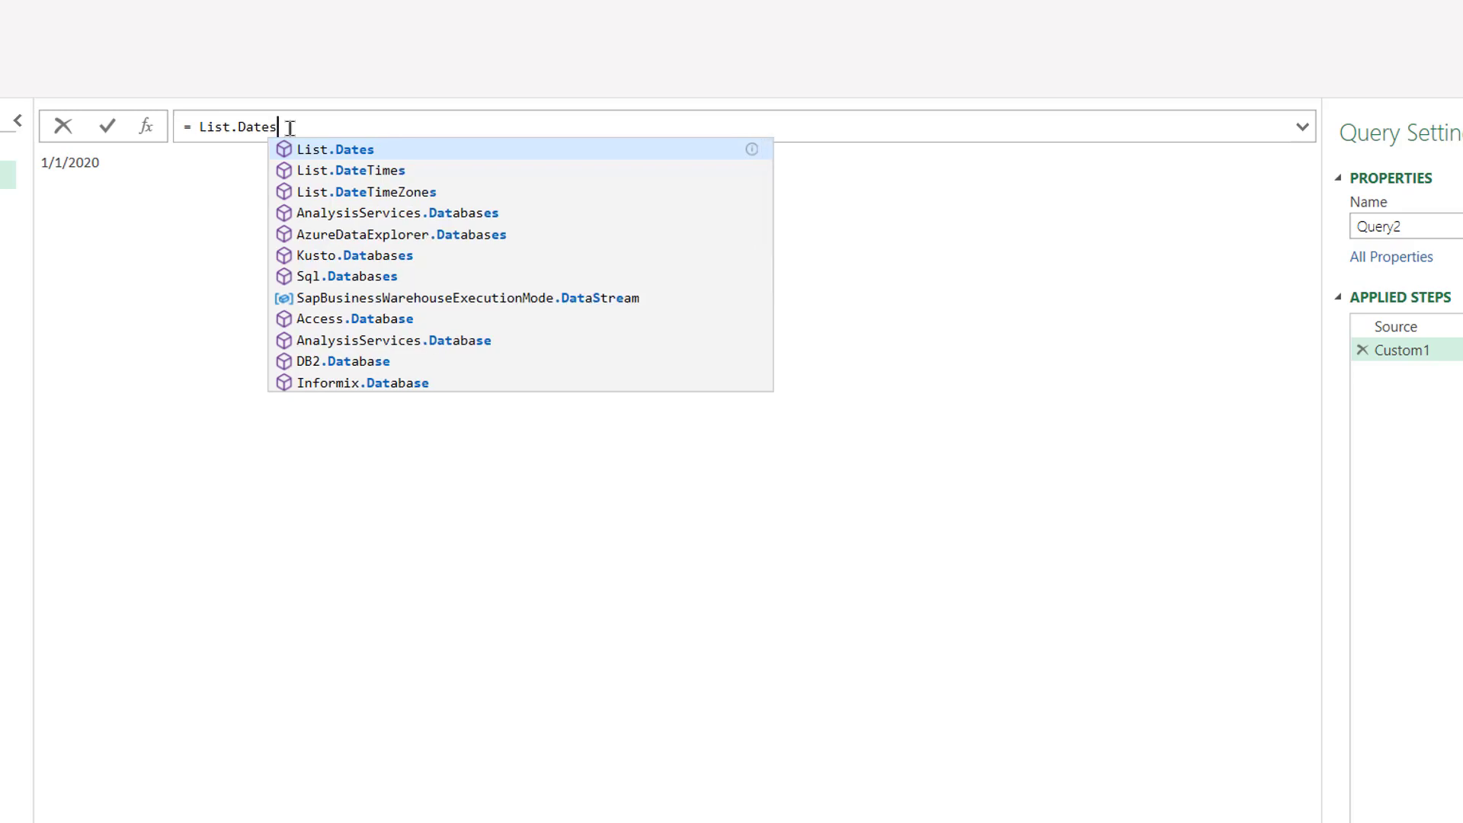
type("(")
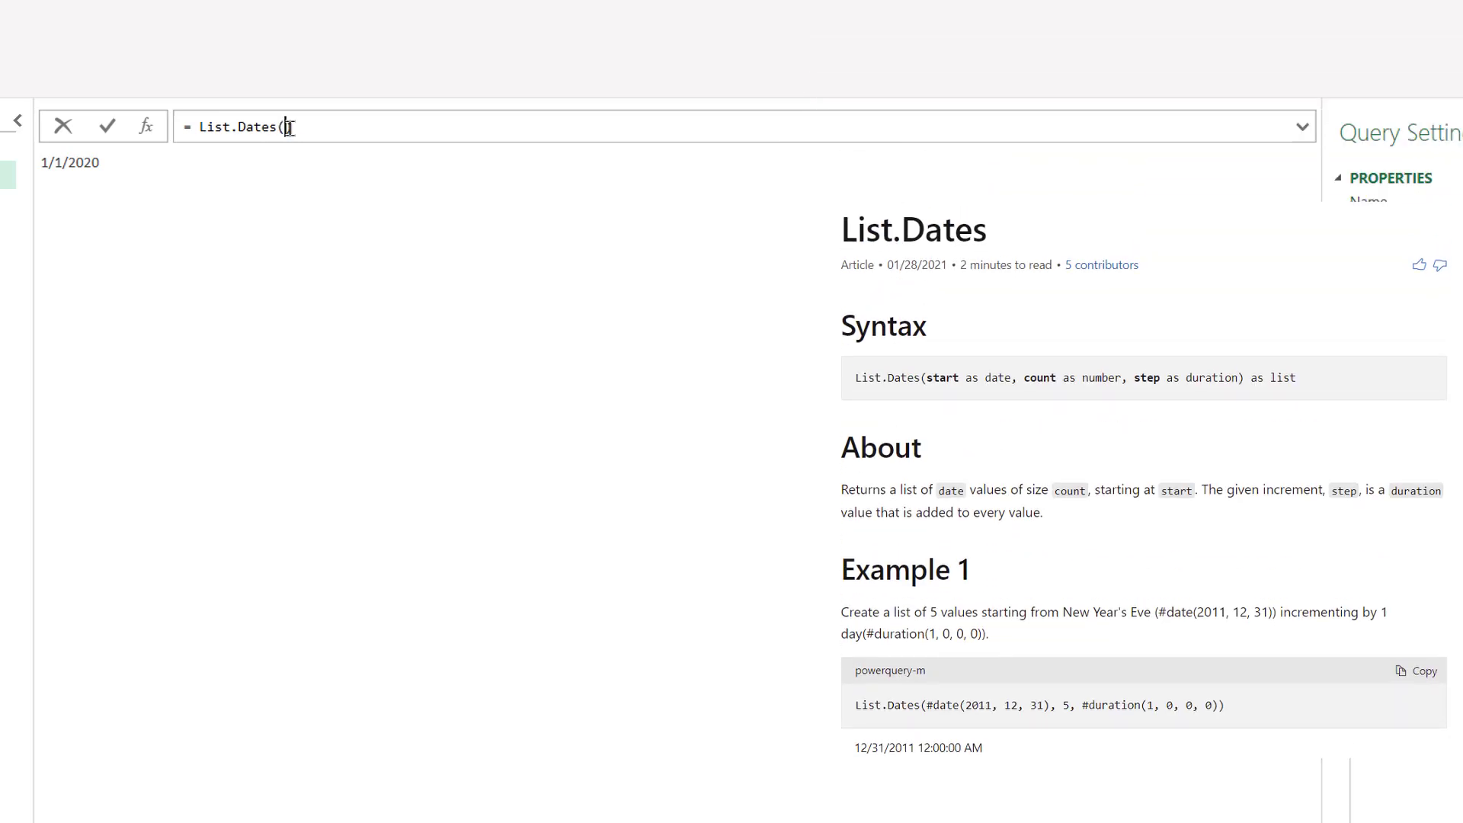
type("Sourc")
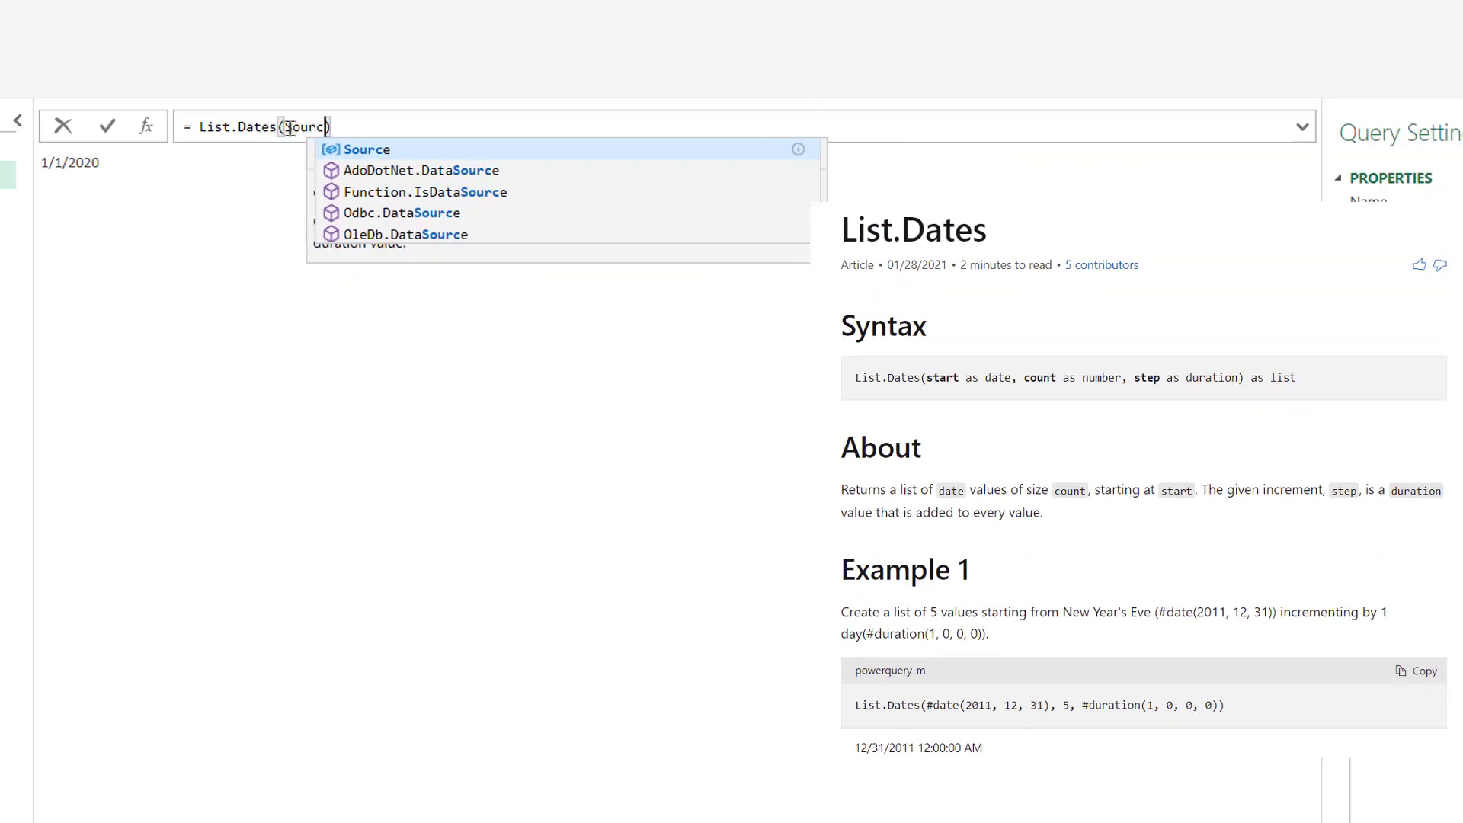
type("e")
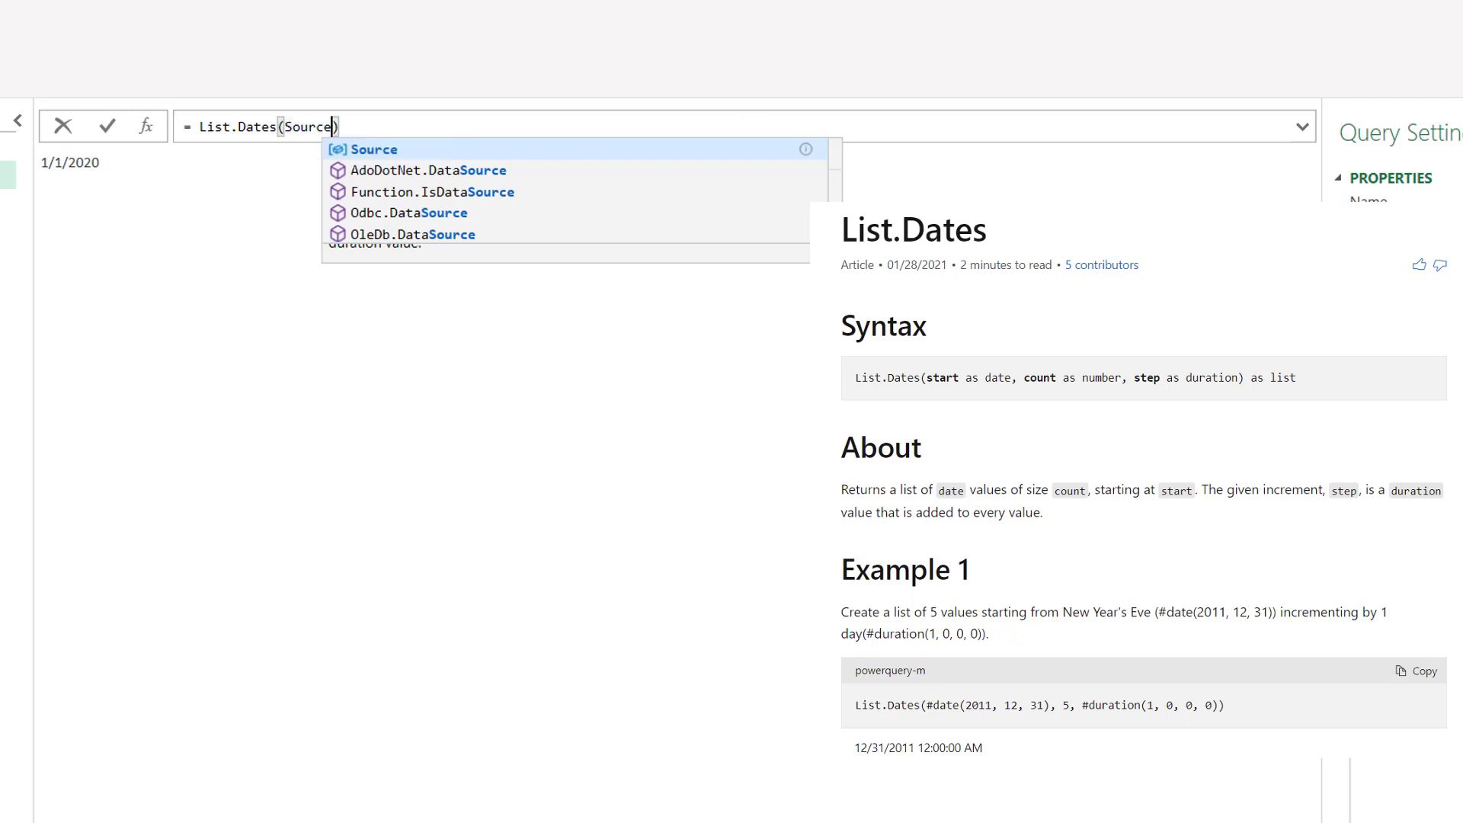
type(",")
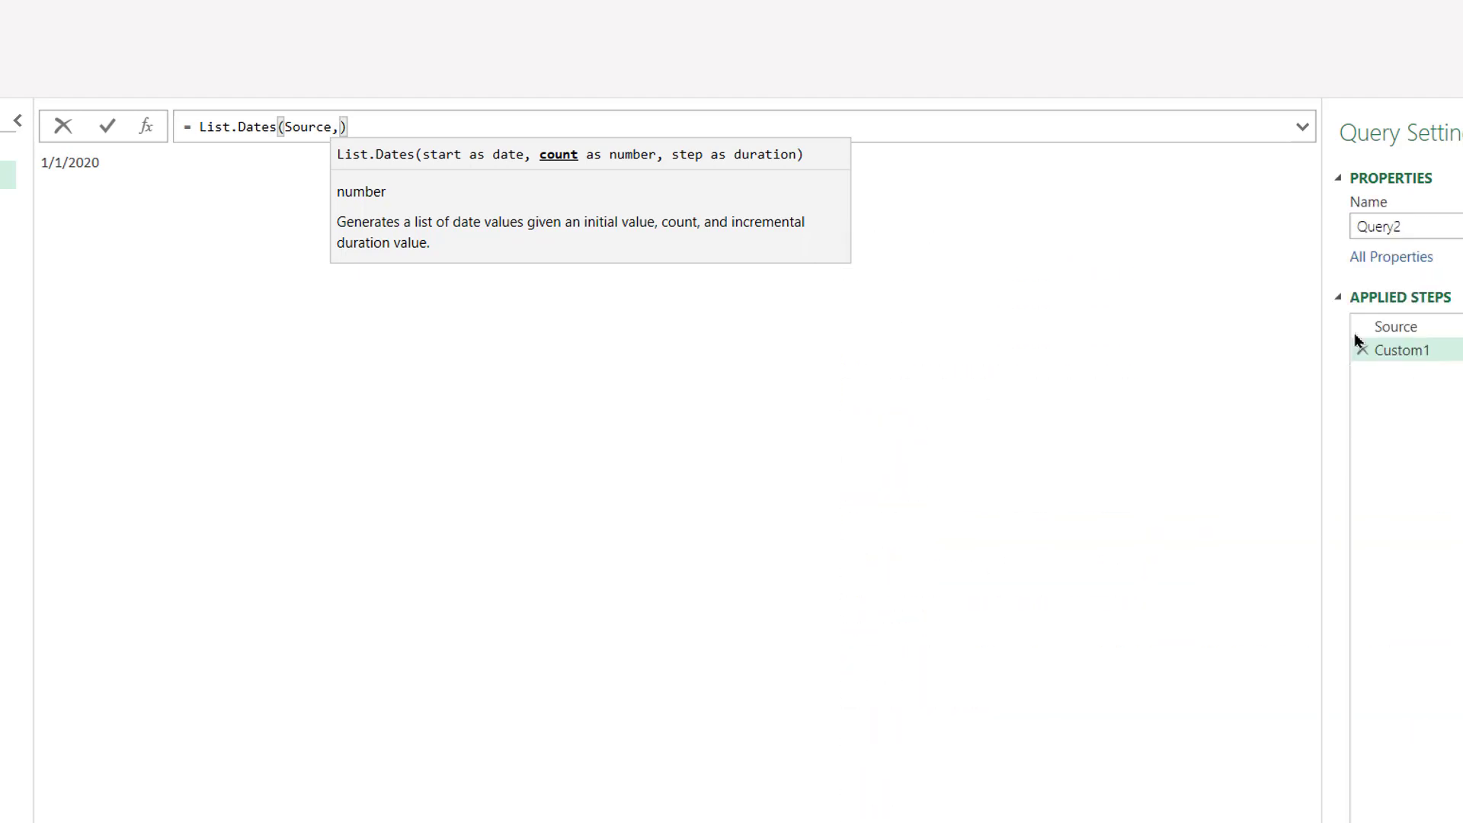
type("Number")
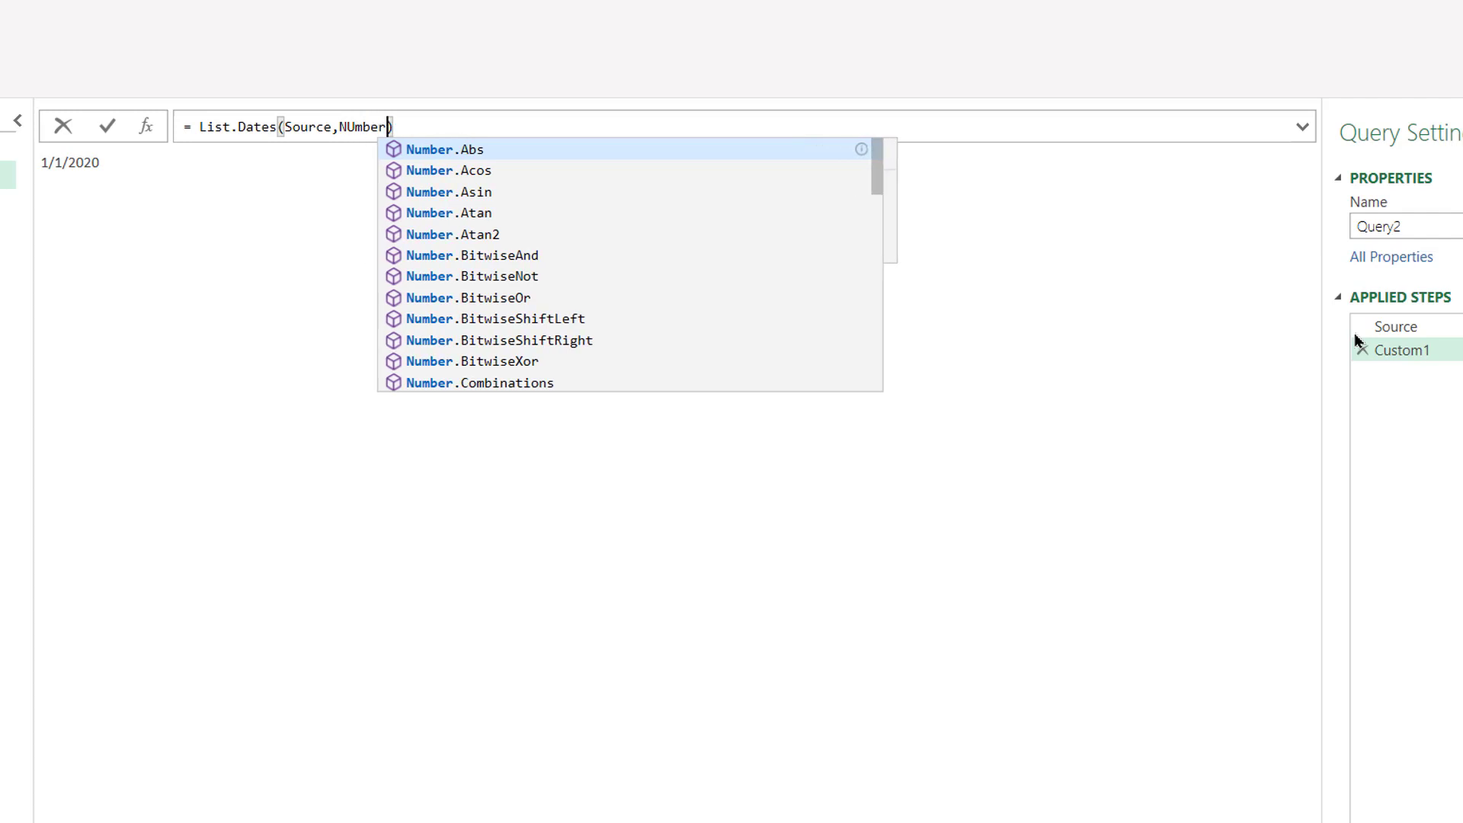
key("BackSpace")
key("BackSpace")
key("BackSpace")
key("BackSpace")
key("BackSpace")
type("umber.From")
key("Escape")
type("(")
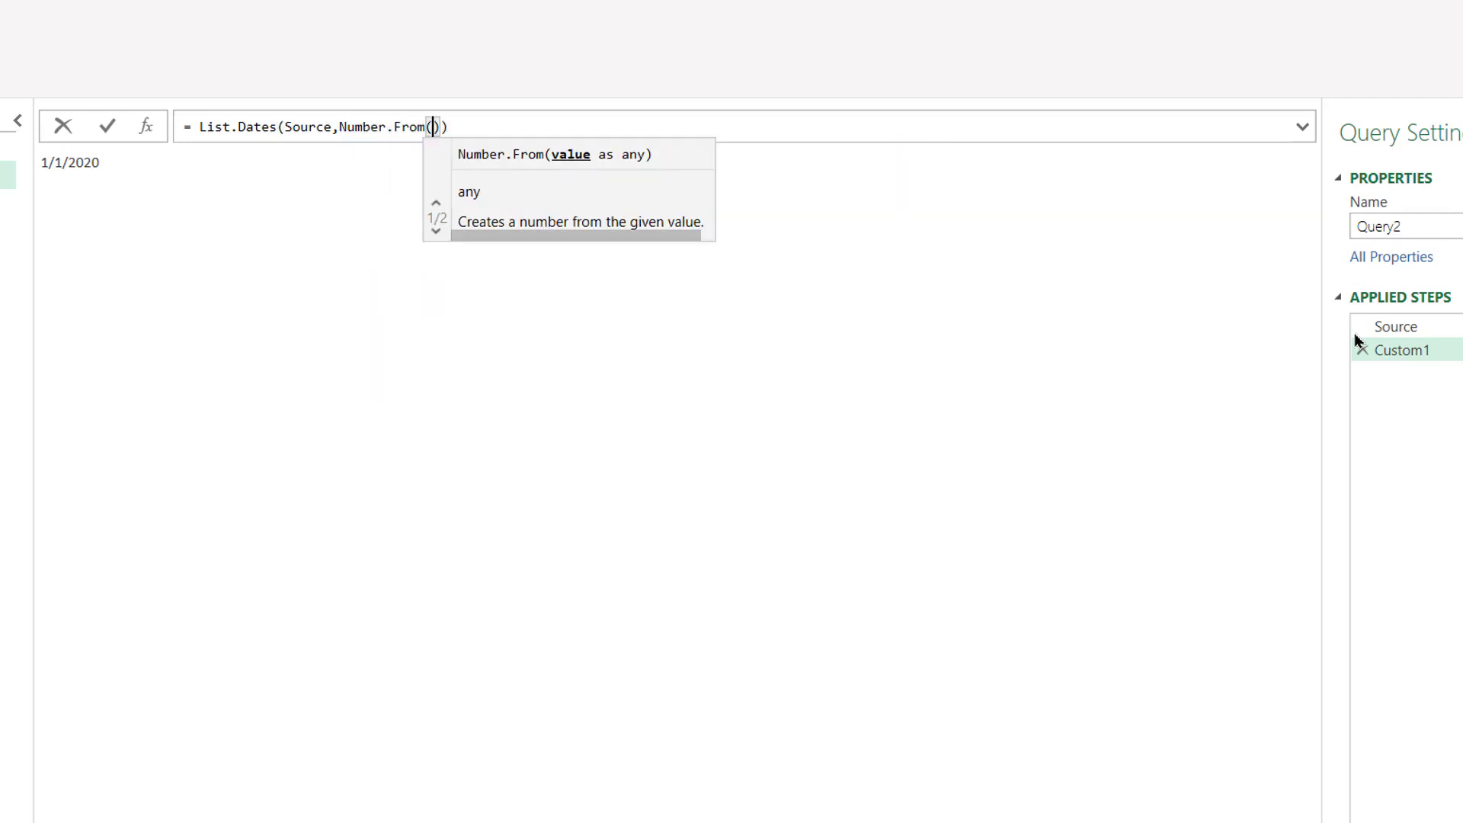
type("Date")
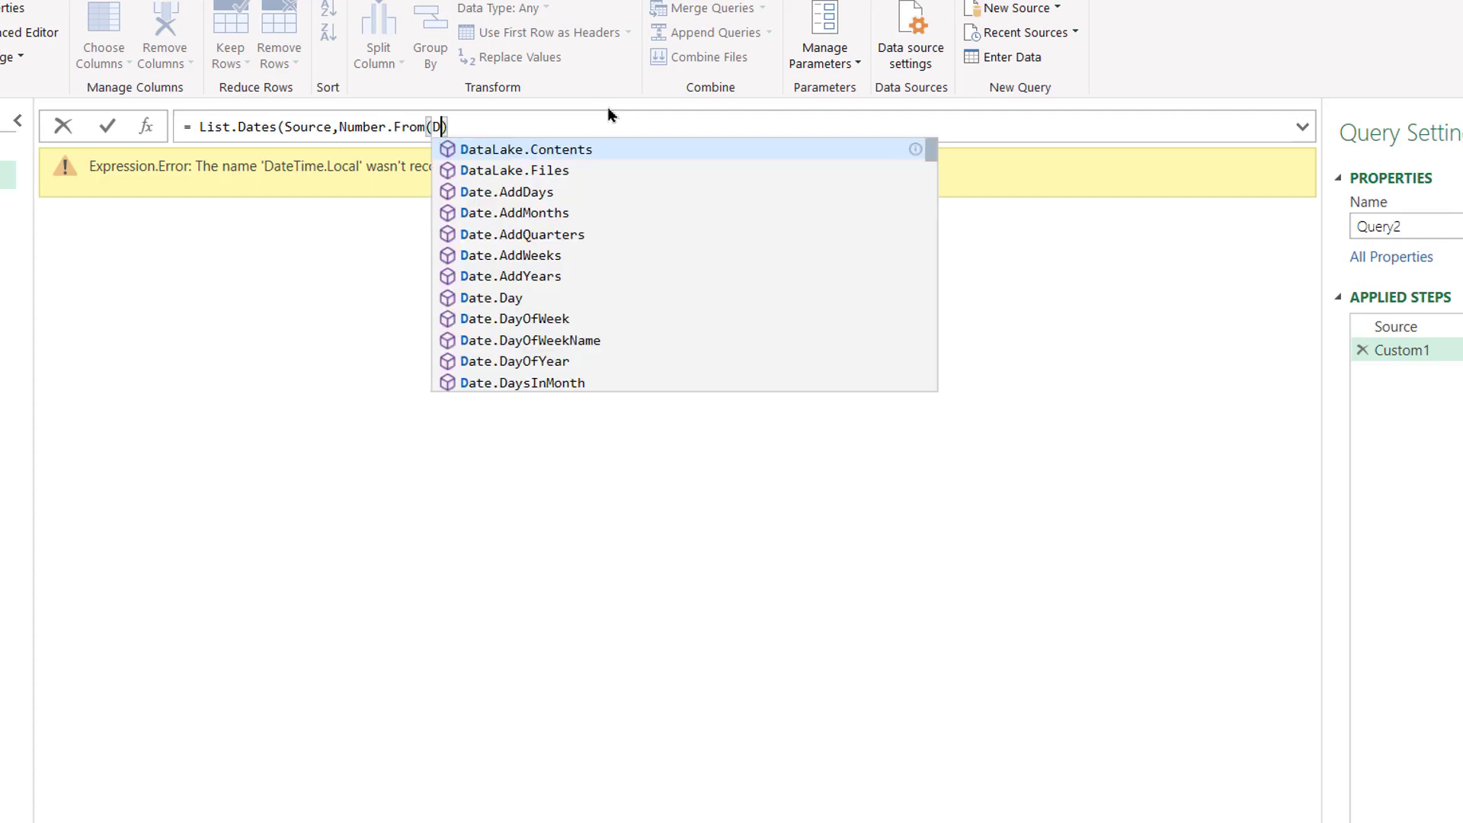
type("time")
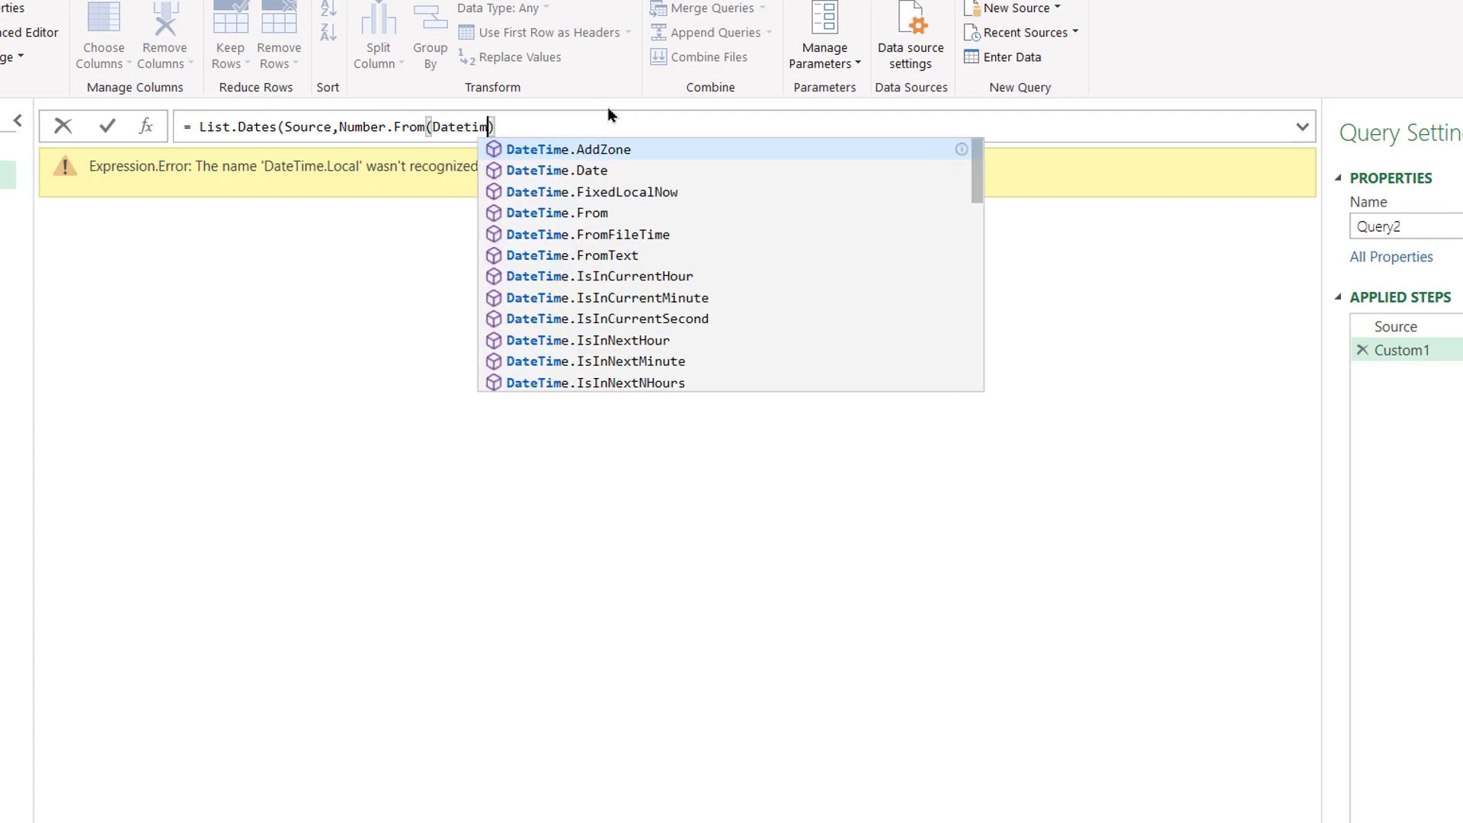
type(".Lo")
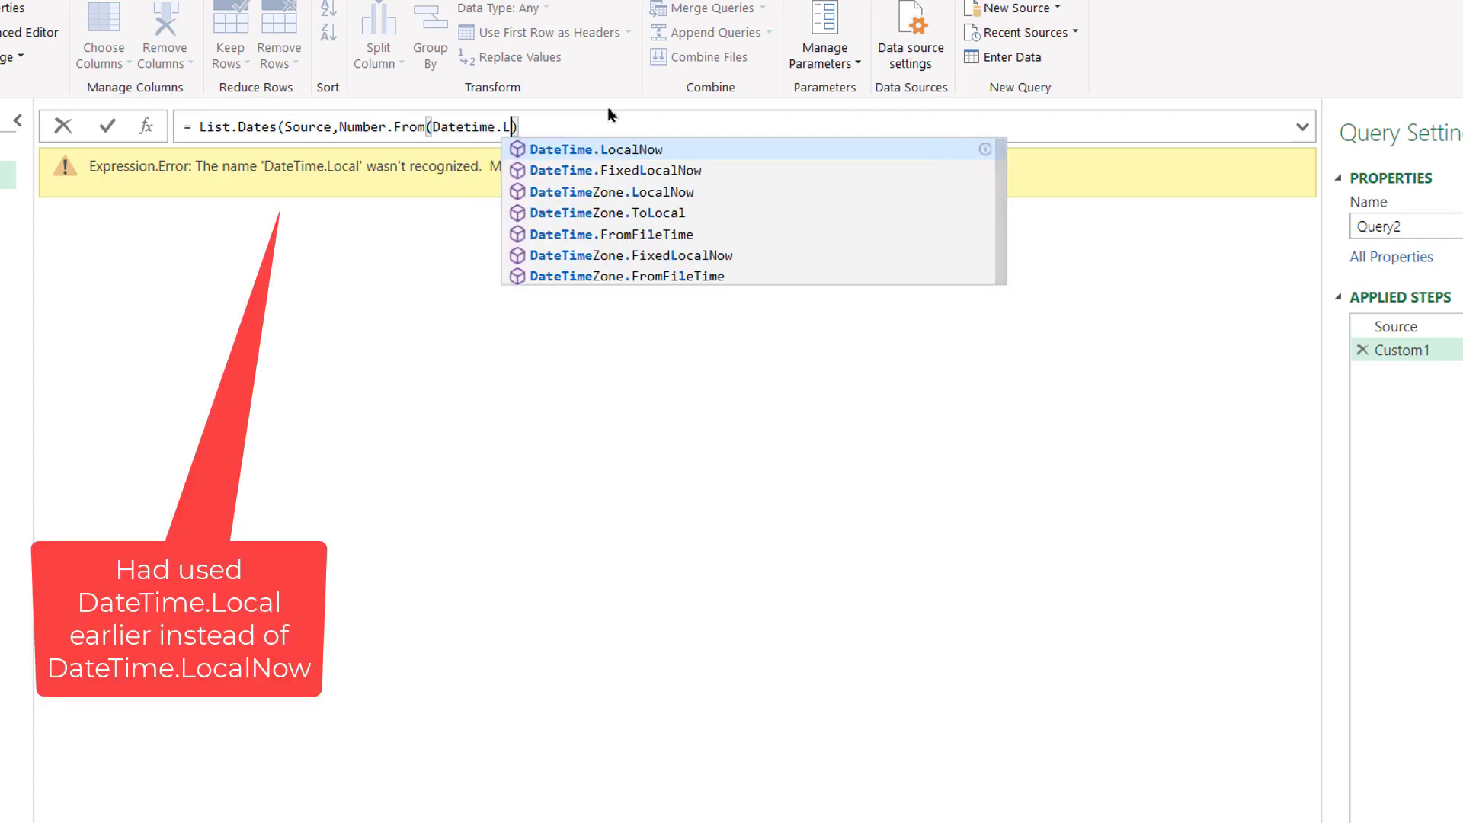
left_click(634, 149)
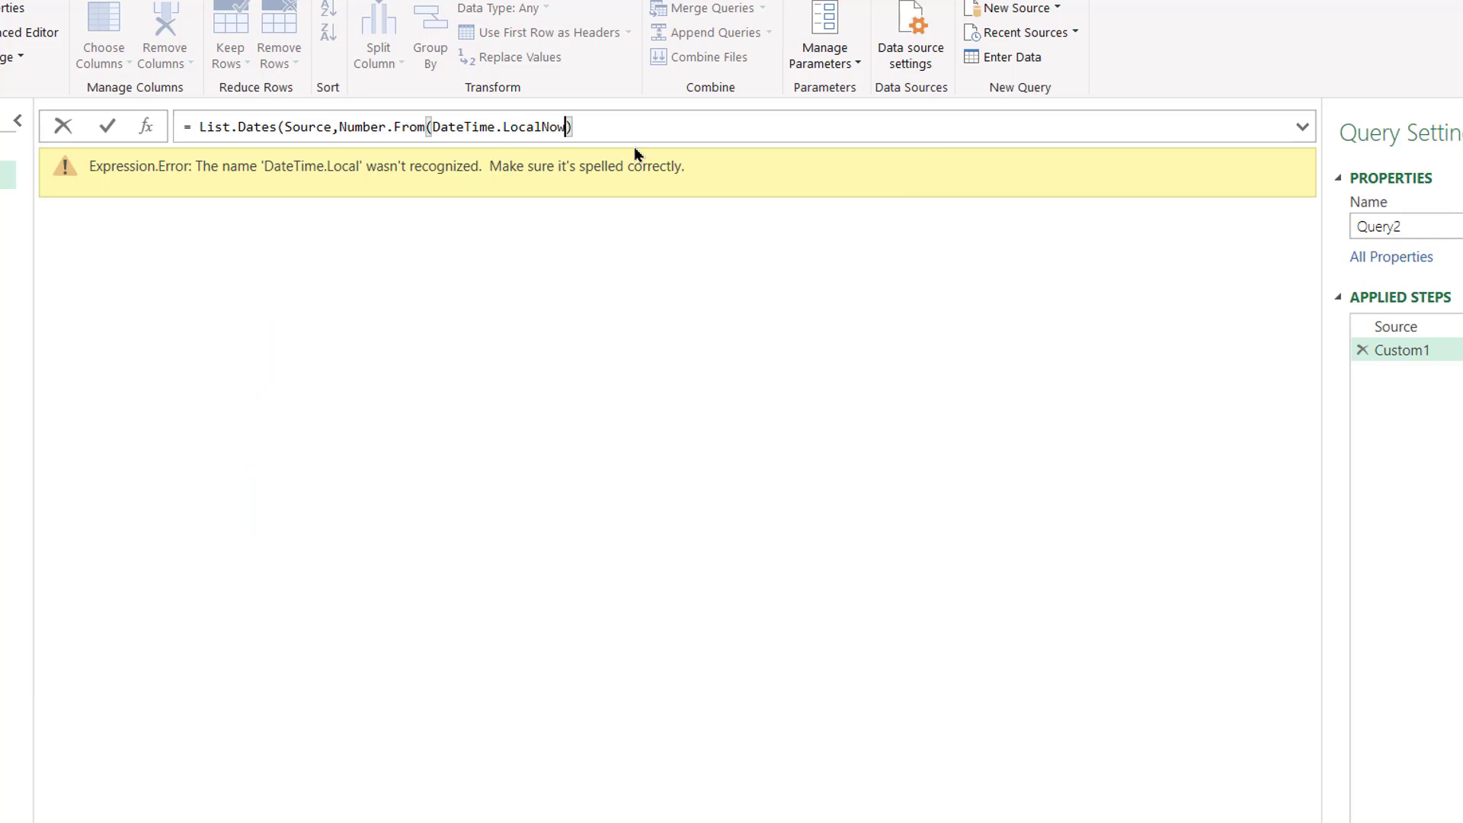
type("(")
left_click(581, 127)
type(")")
key("Return")
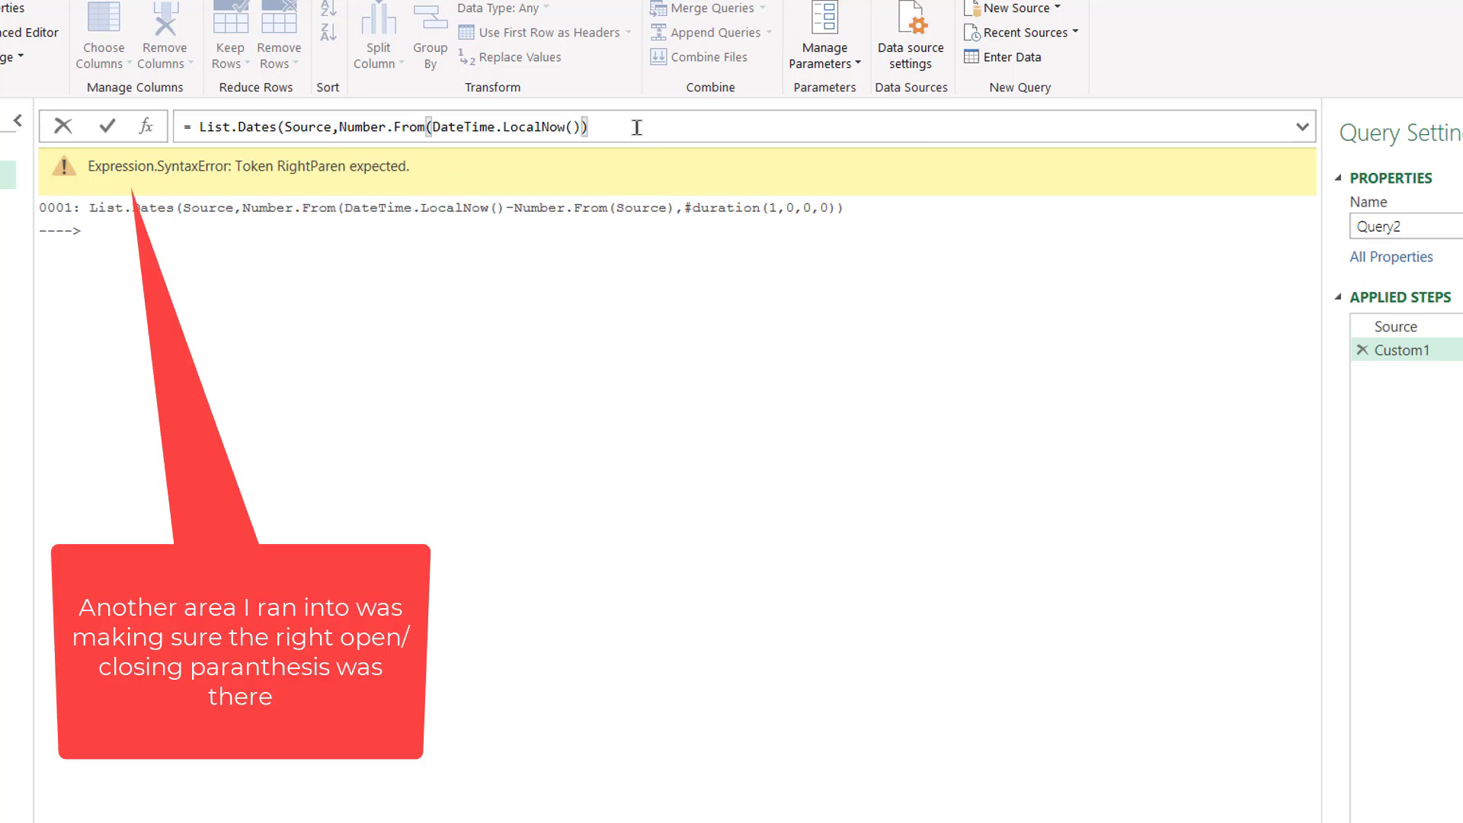
- Complete the custom step as List.Dates(Source,Number.From(DateTime.LocalNow())-Number.From(Source),#duration(1,0,0,0))
type("-")
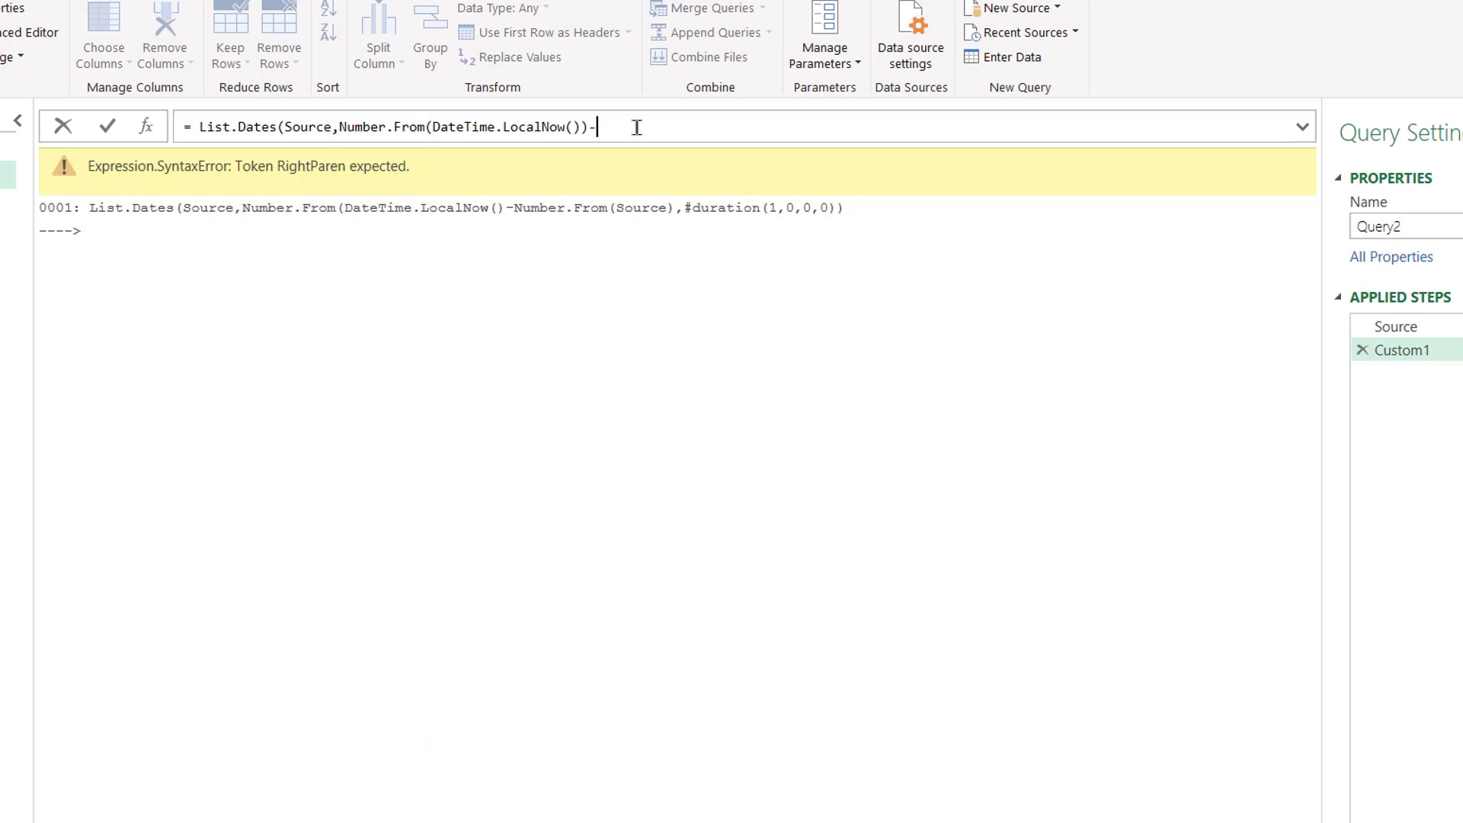
type("Number")
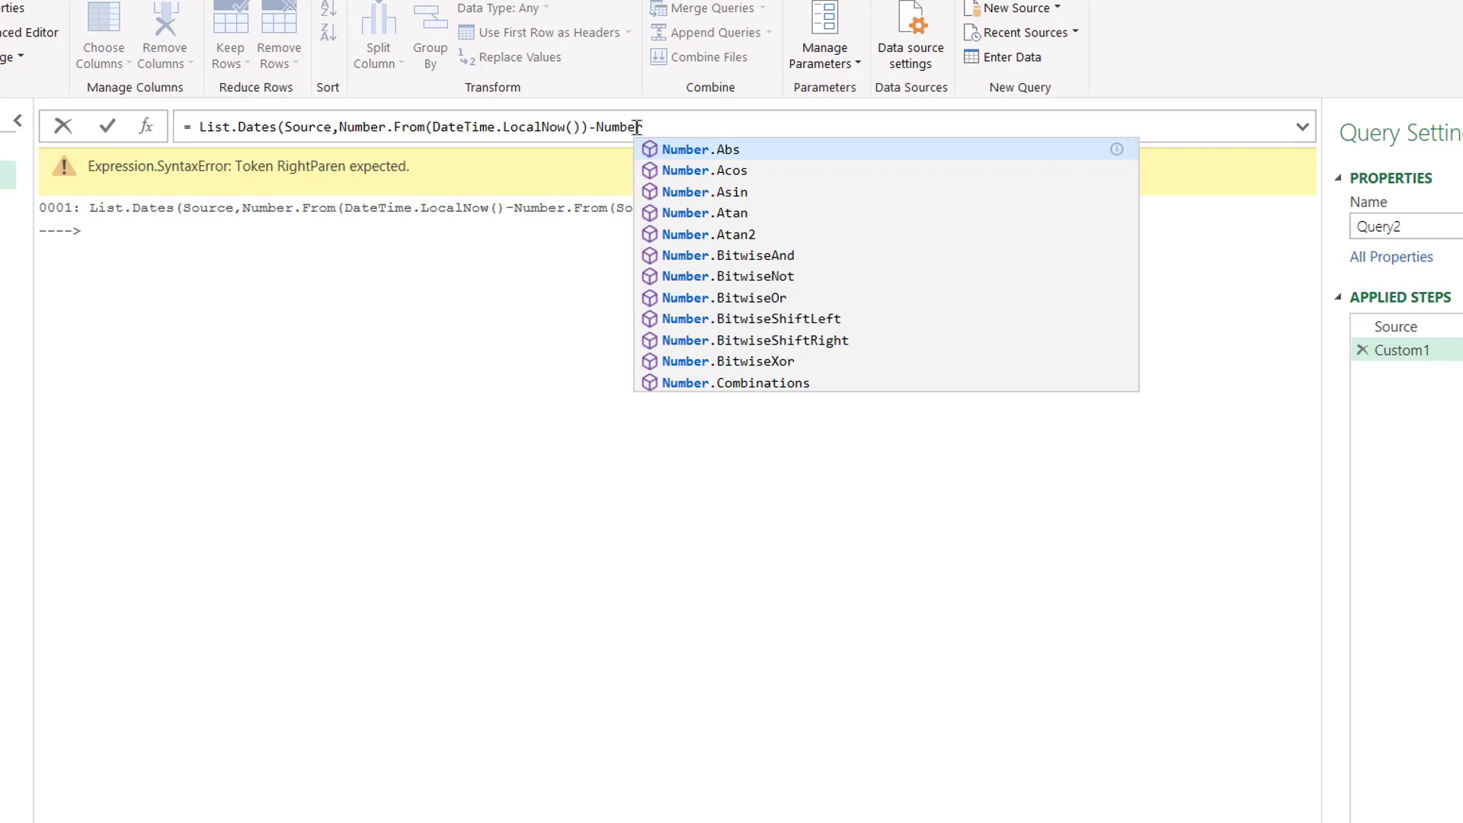
type(".f")
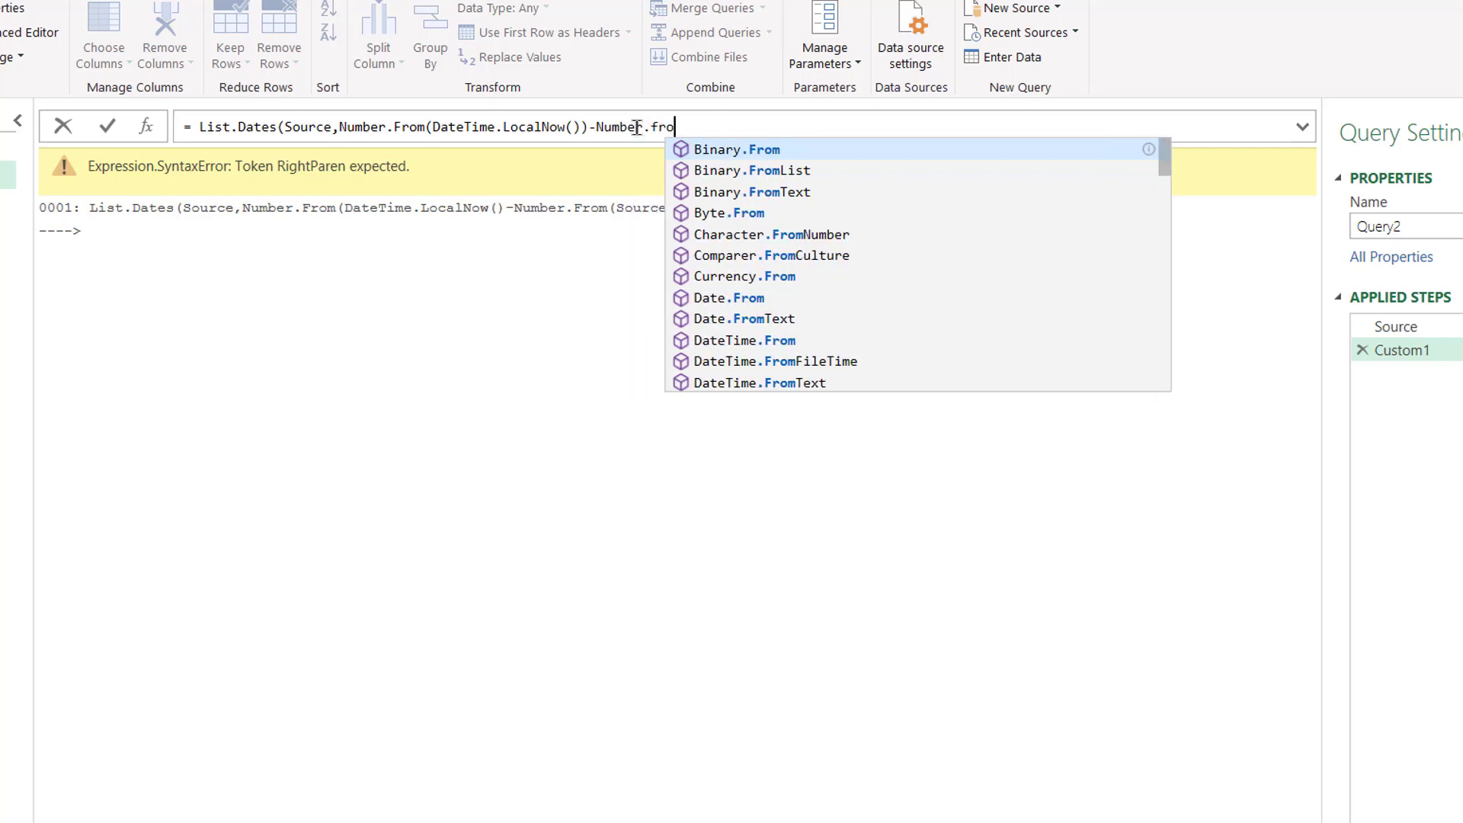
key("BackSpace")
type("From")
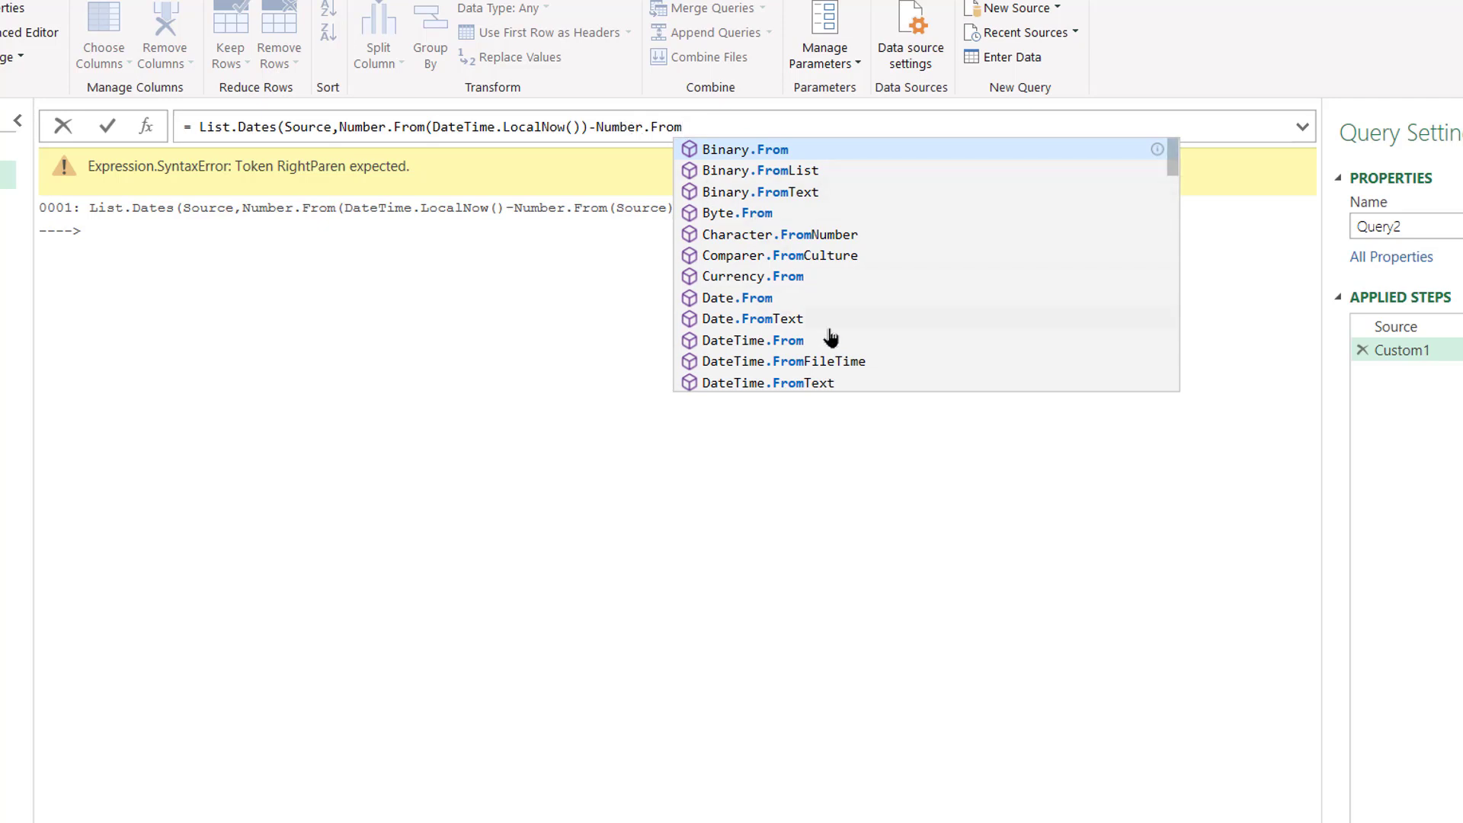
type("(")
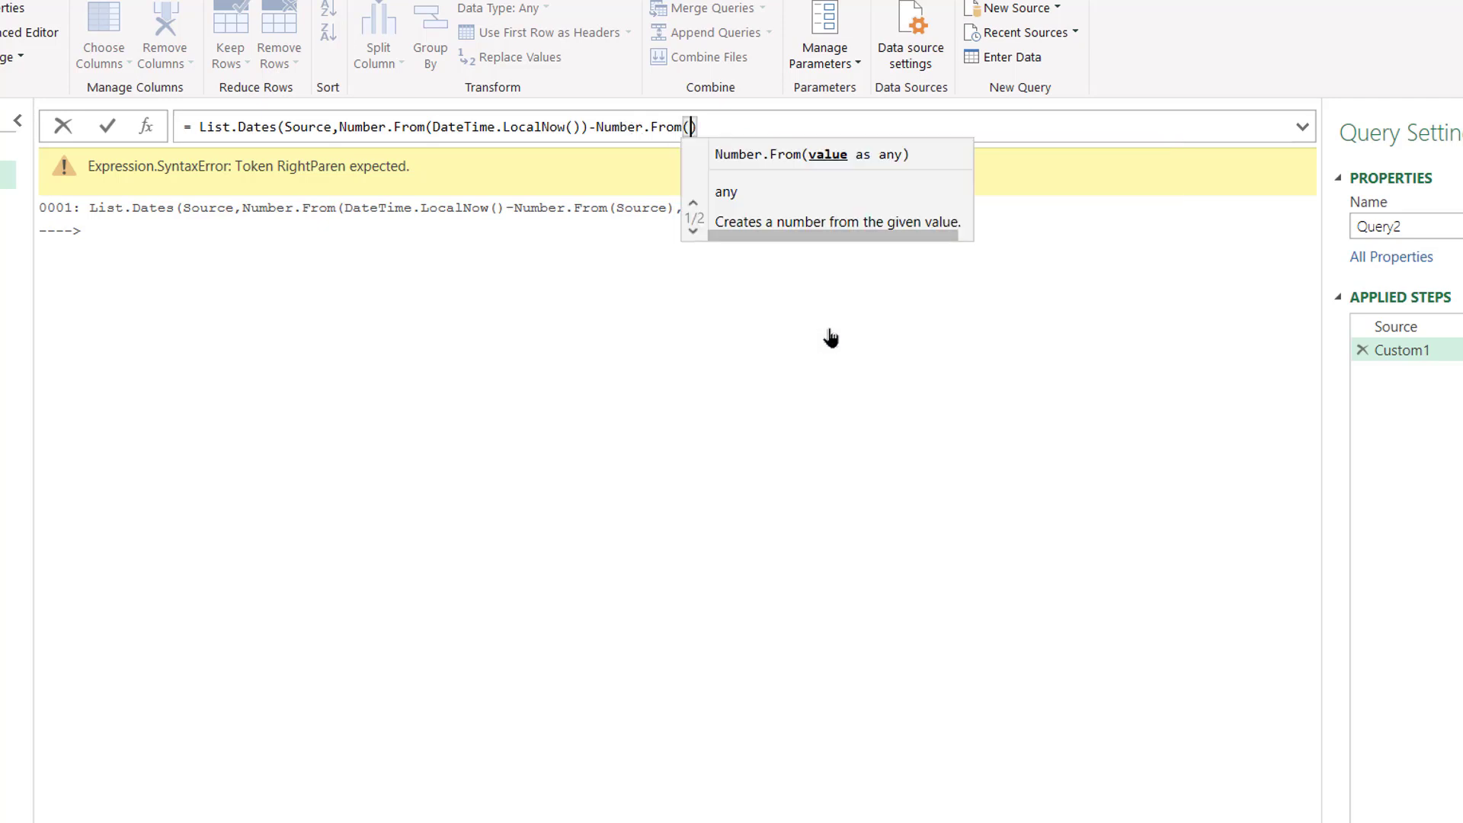
type("sou")
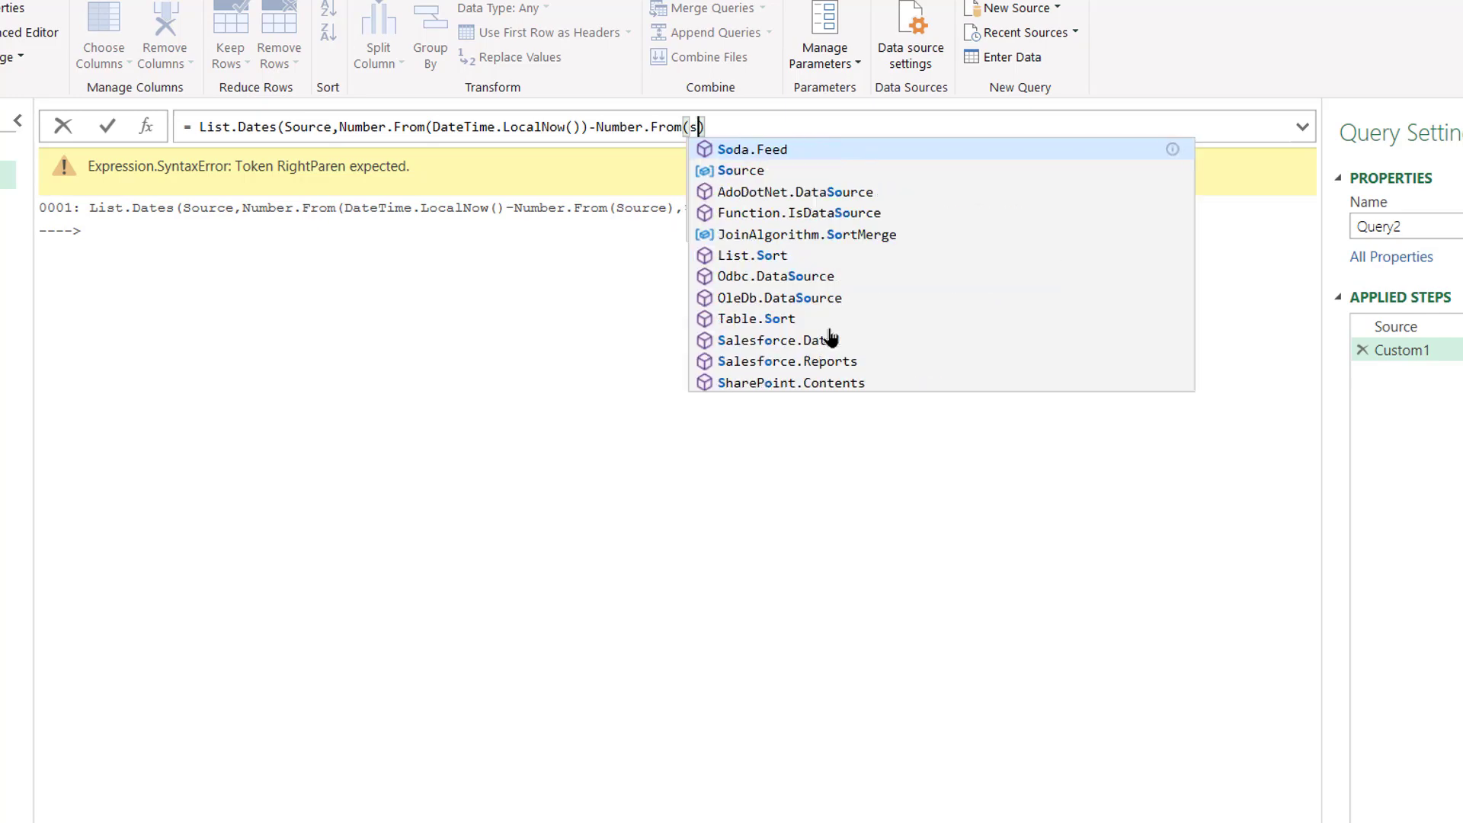
key("BackSpace")
key("BackSpace")
key("BackSpace")
type("soui")
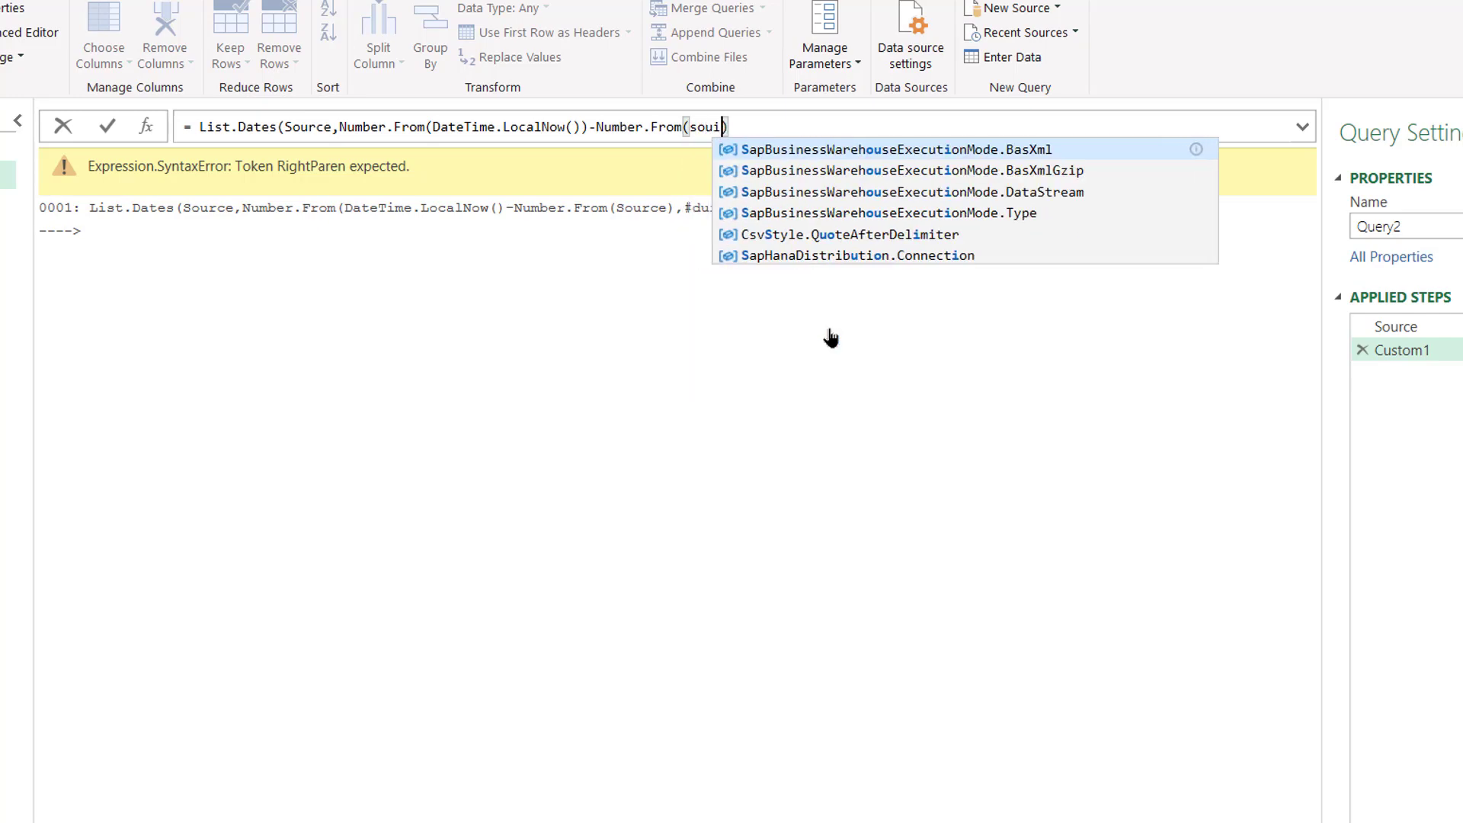
key("BackSpace")
key("BackSpace")
key("BackSpace")
key("BackSpace")
type("Source")
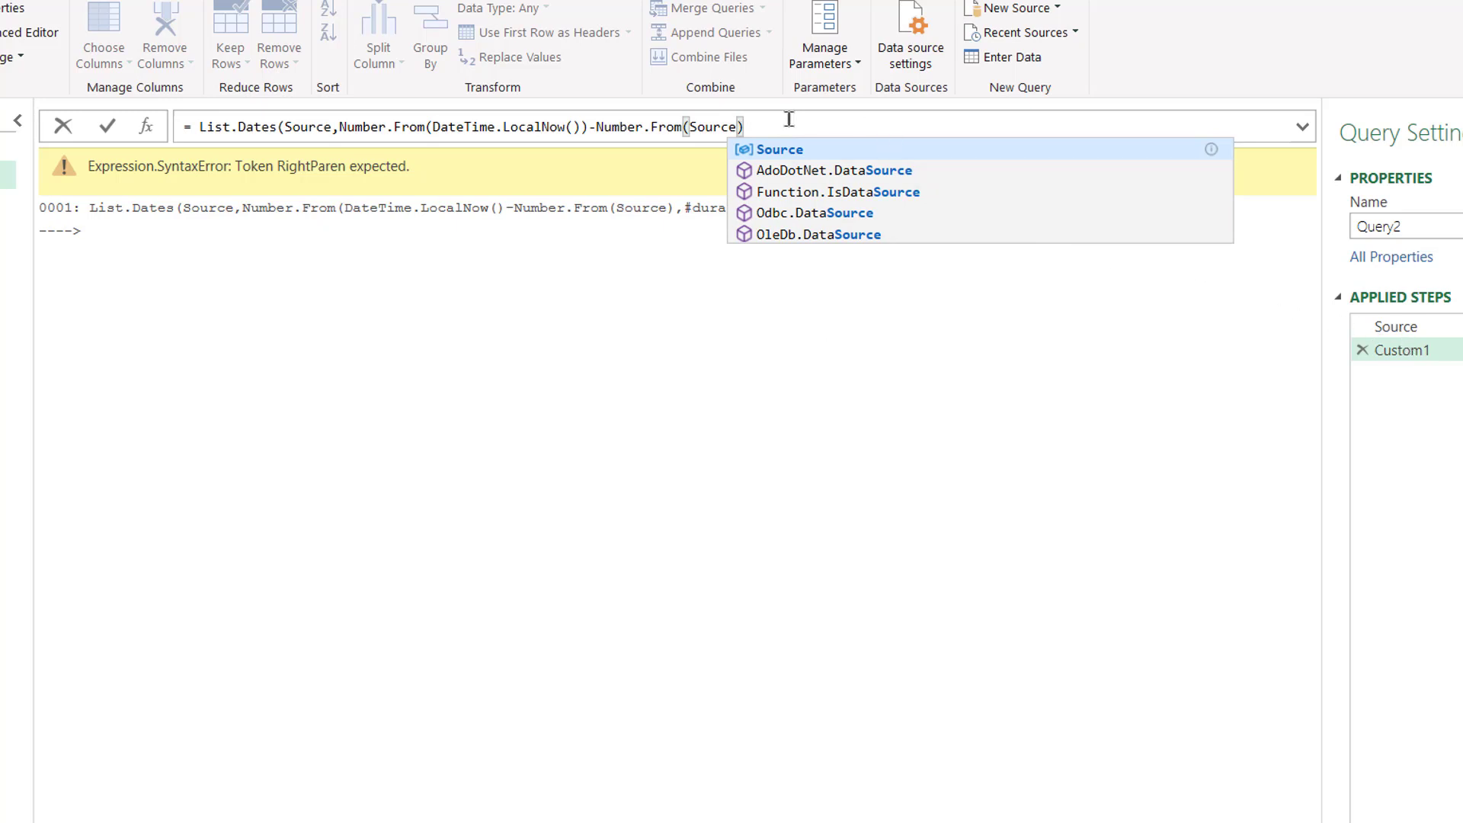
type("),")
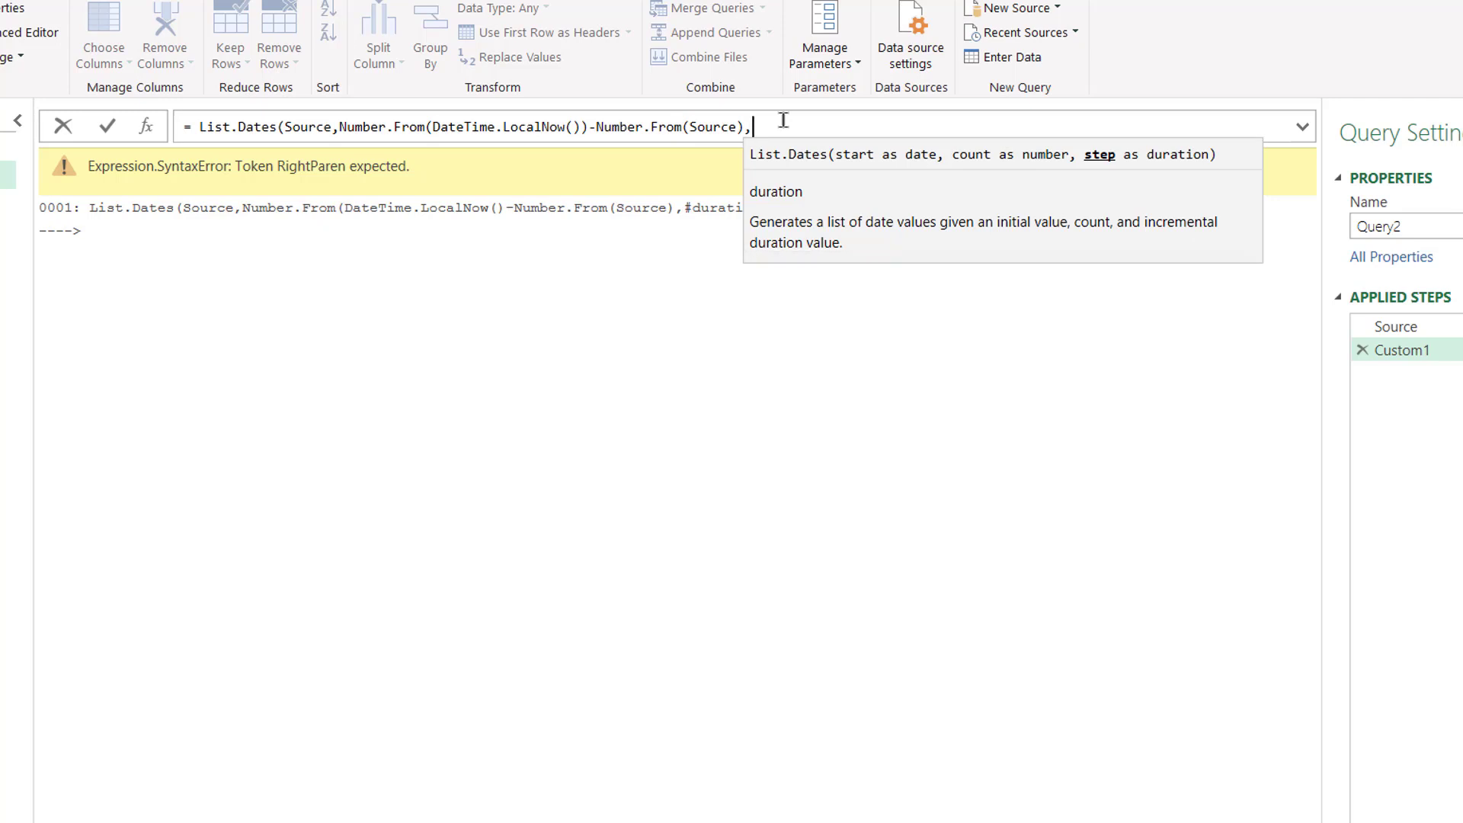
type("#durat")
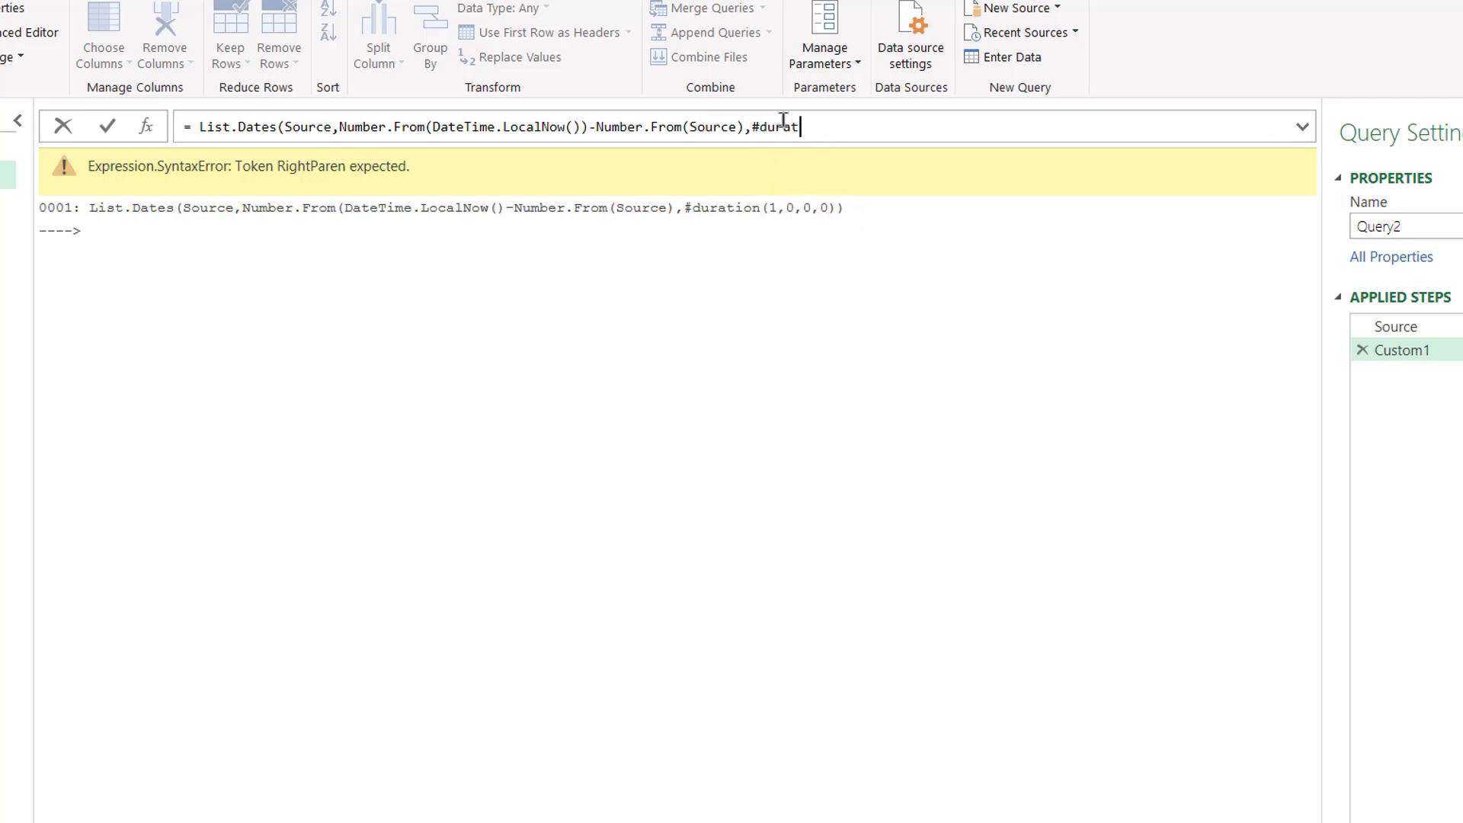
type("ion(1,0,0,0")
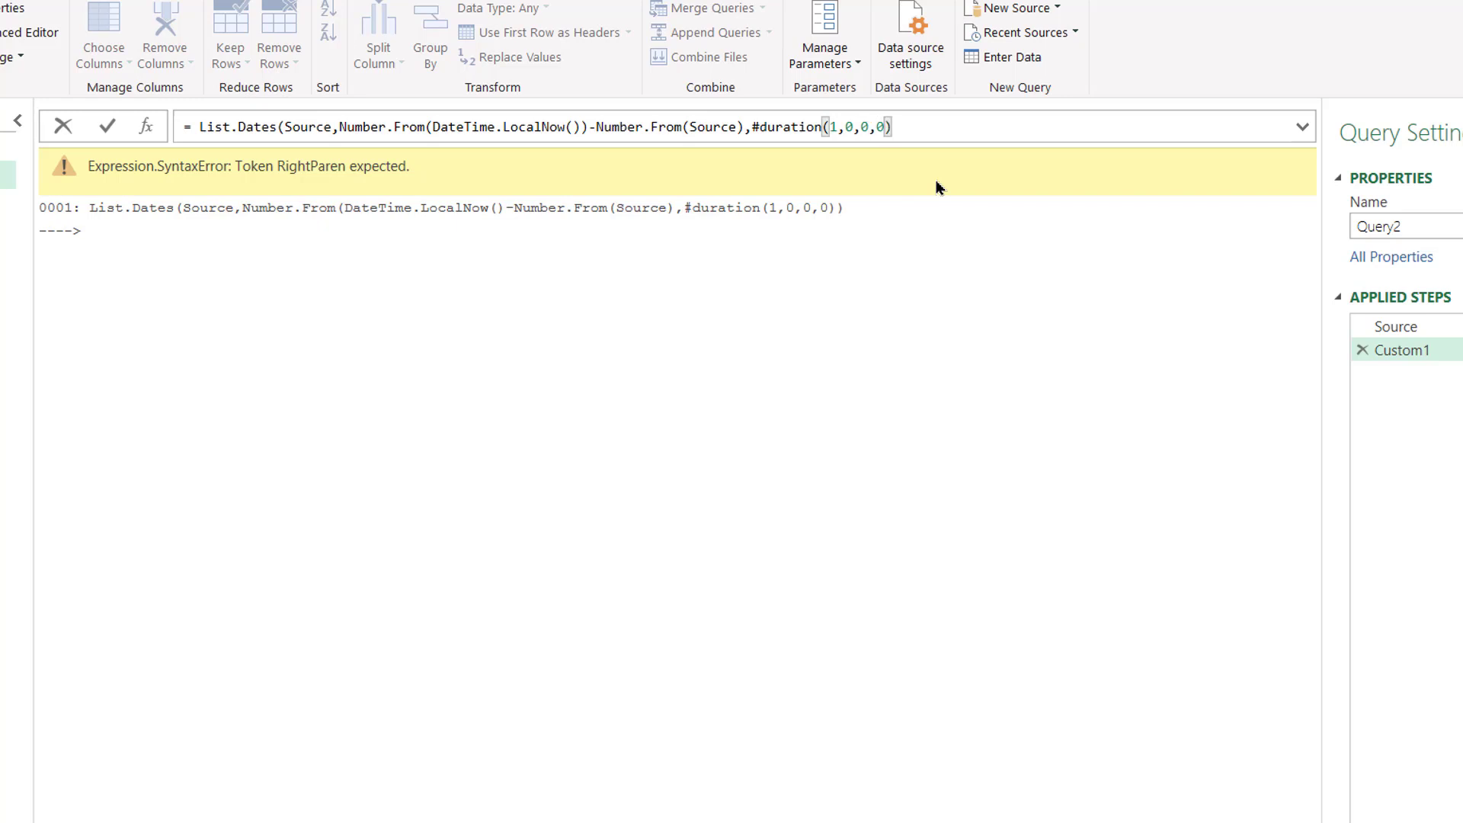
type(")")
key("Return")
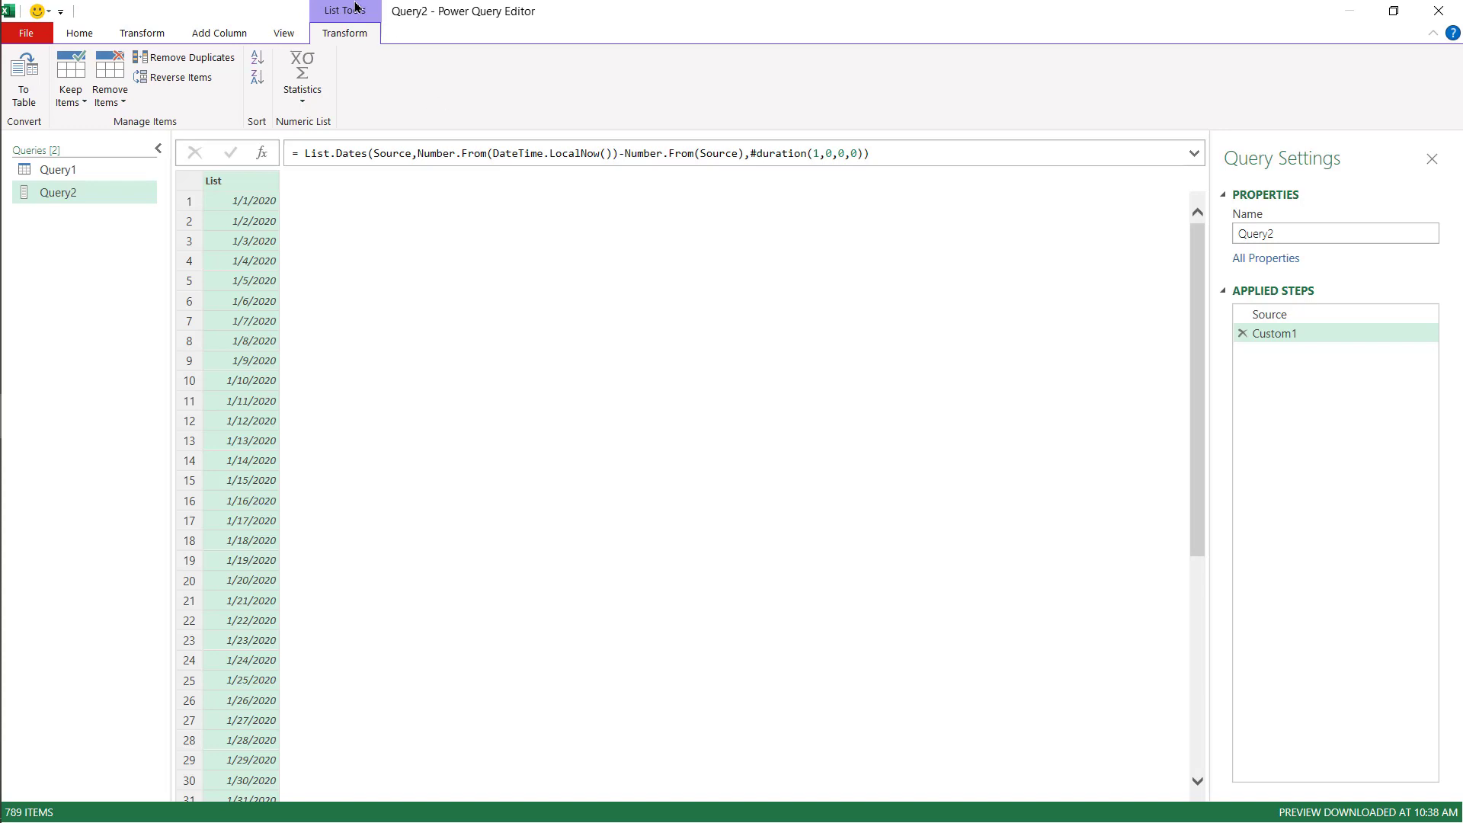
- Convert the generated date list into a table with no delimiter and extra columns shown as errors
left_click(20, 71)
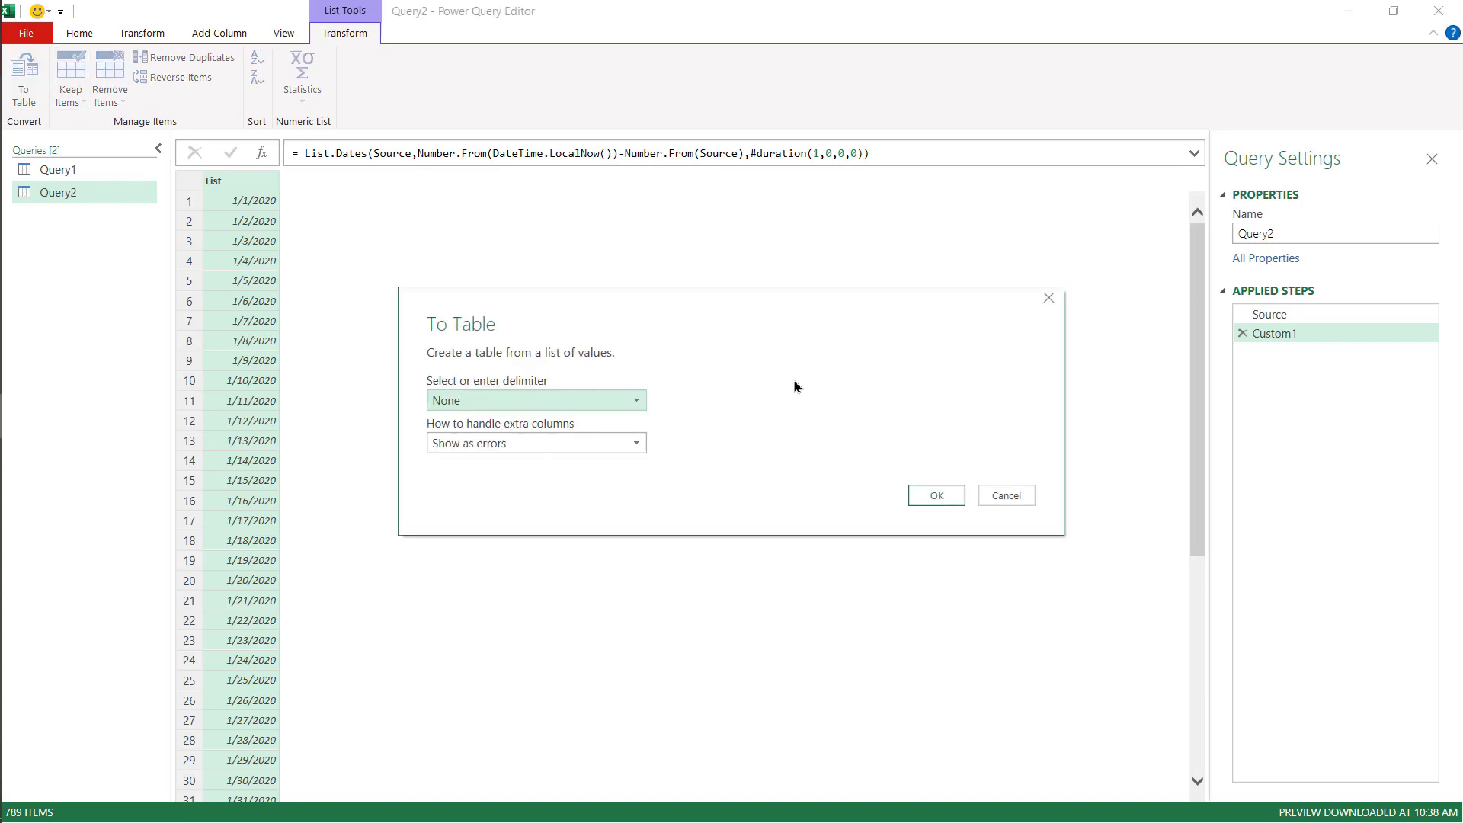
left_click(936, 497)
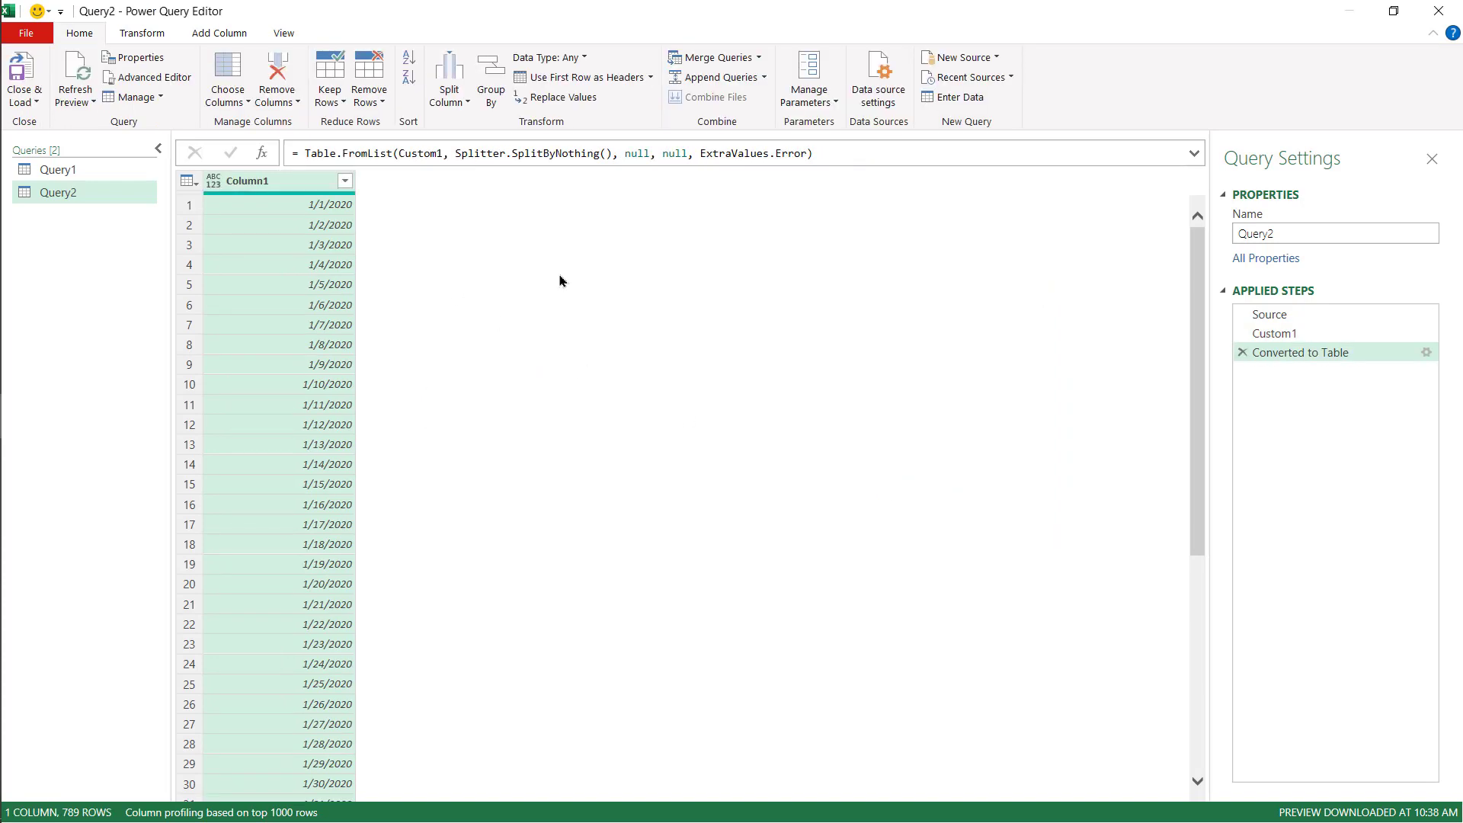
- Add a Year column extracted from the date column
left_click(221, 34)
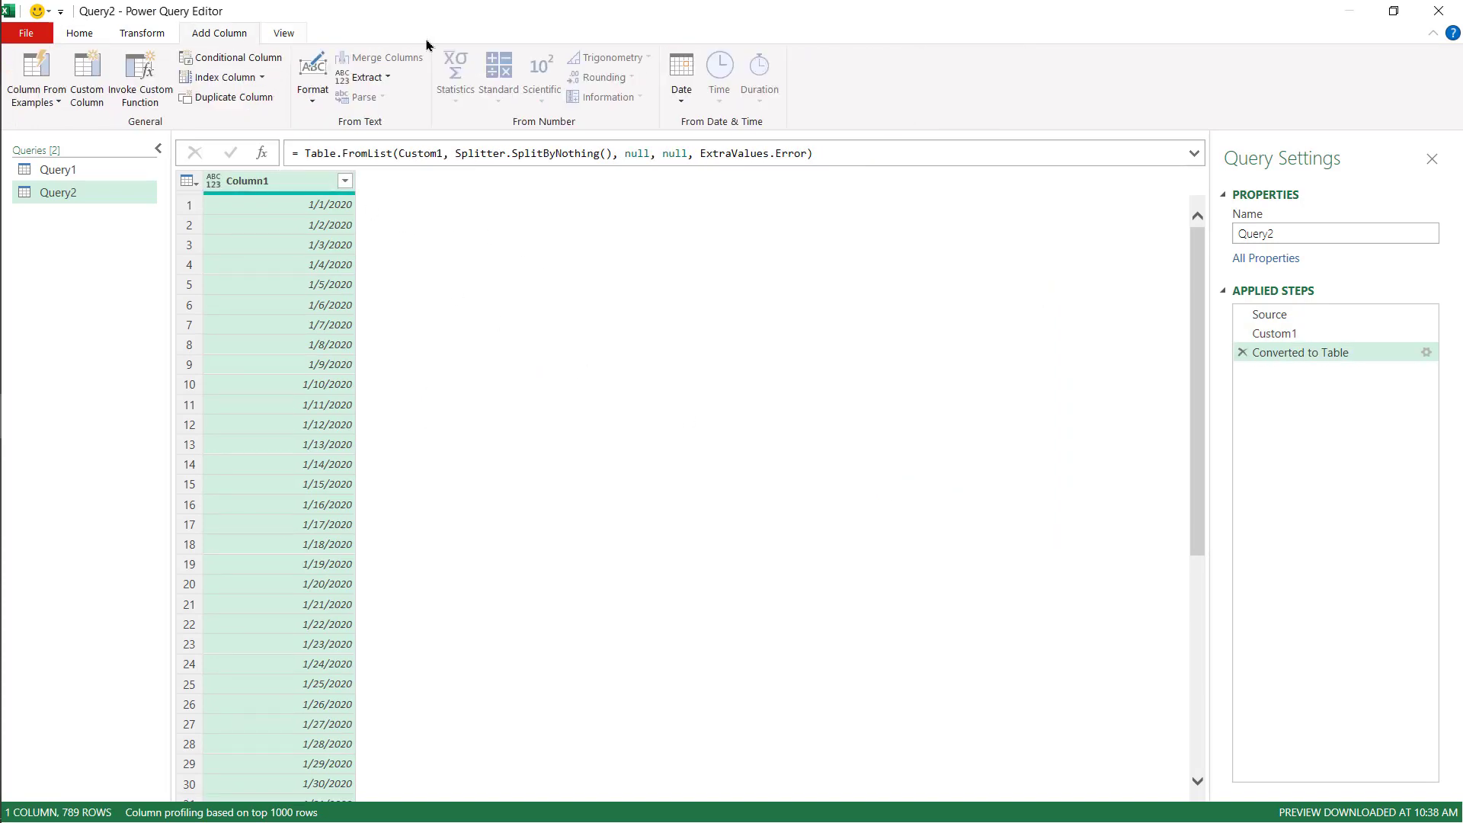
left_click(696, 99)
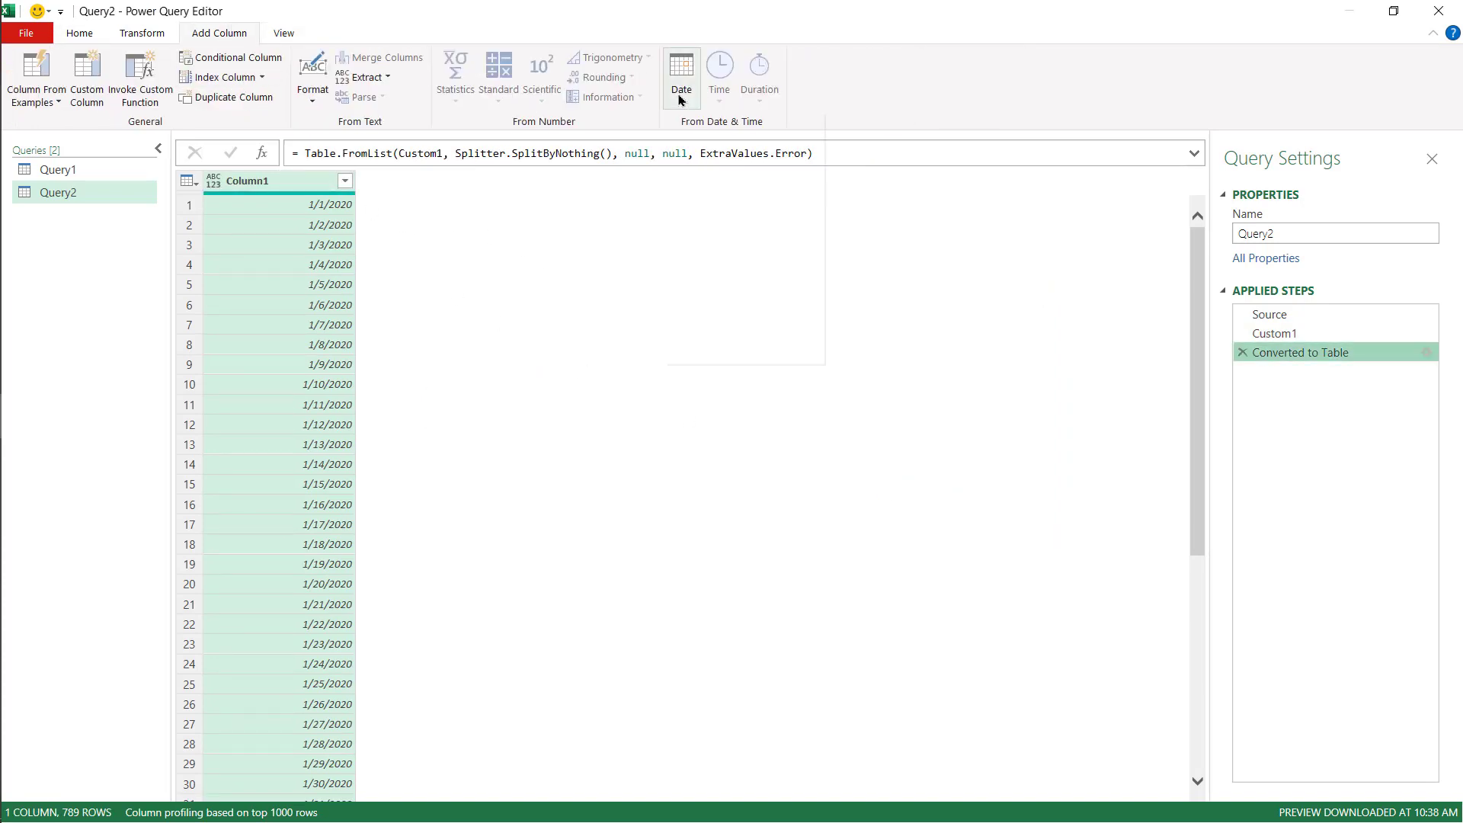
mouse_move(751, 184)
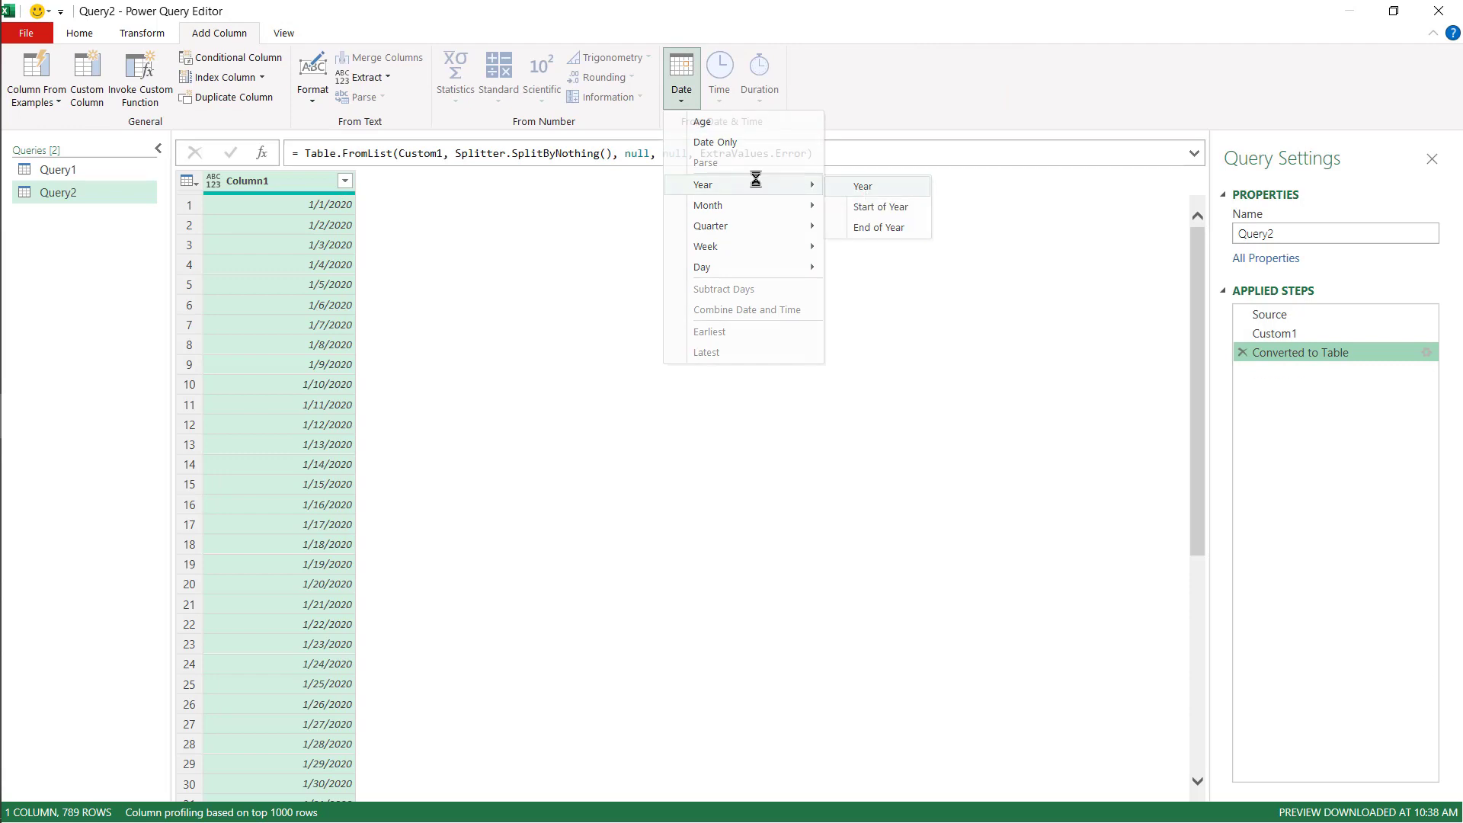
left_click(859, 187)
- Select the date column and add a Month column extracted from it
left_click(255, 183)
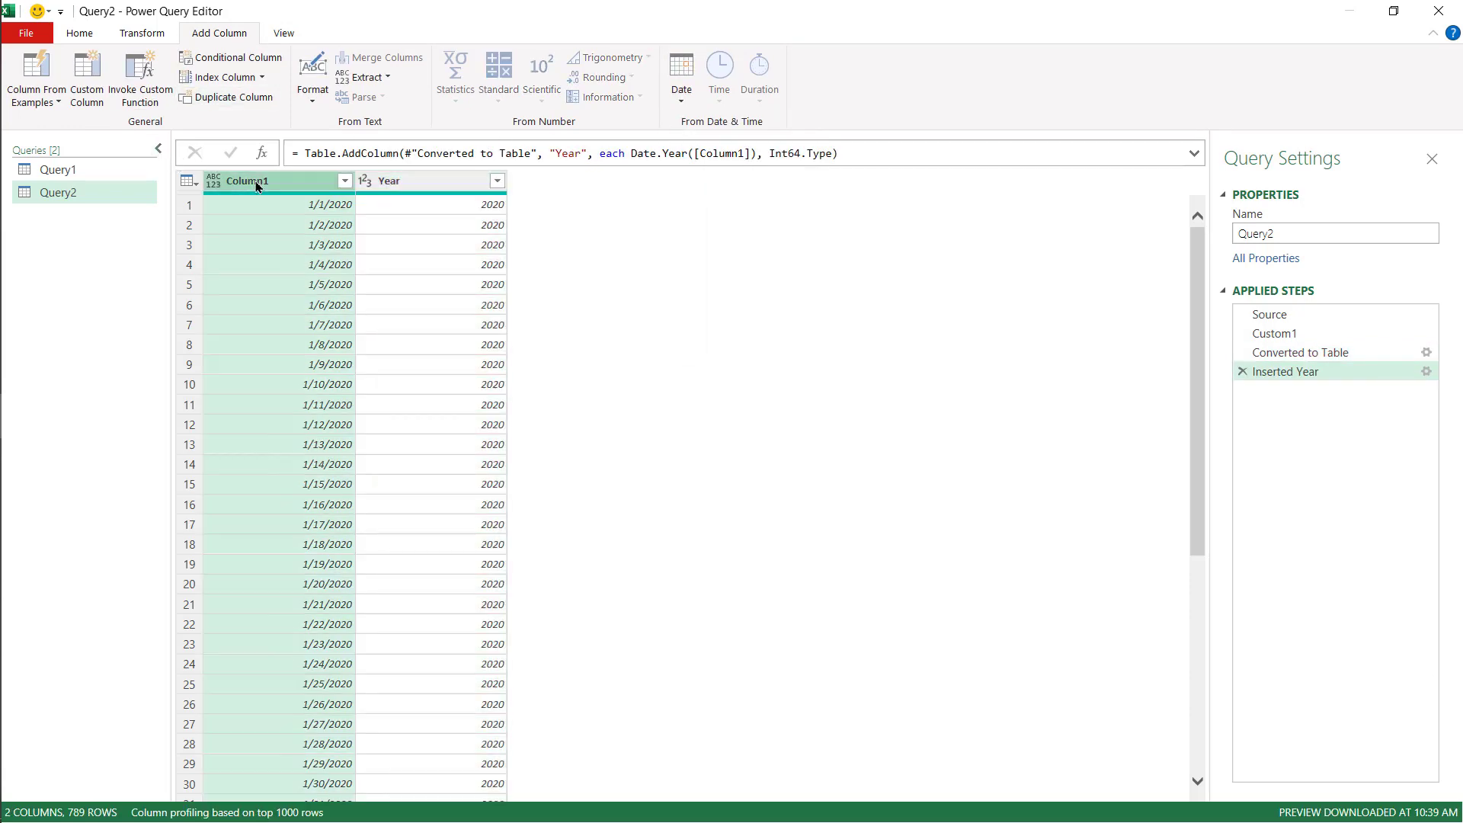
left_click(675, 103)
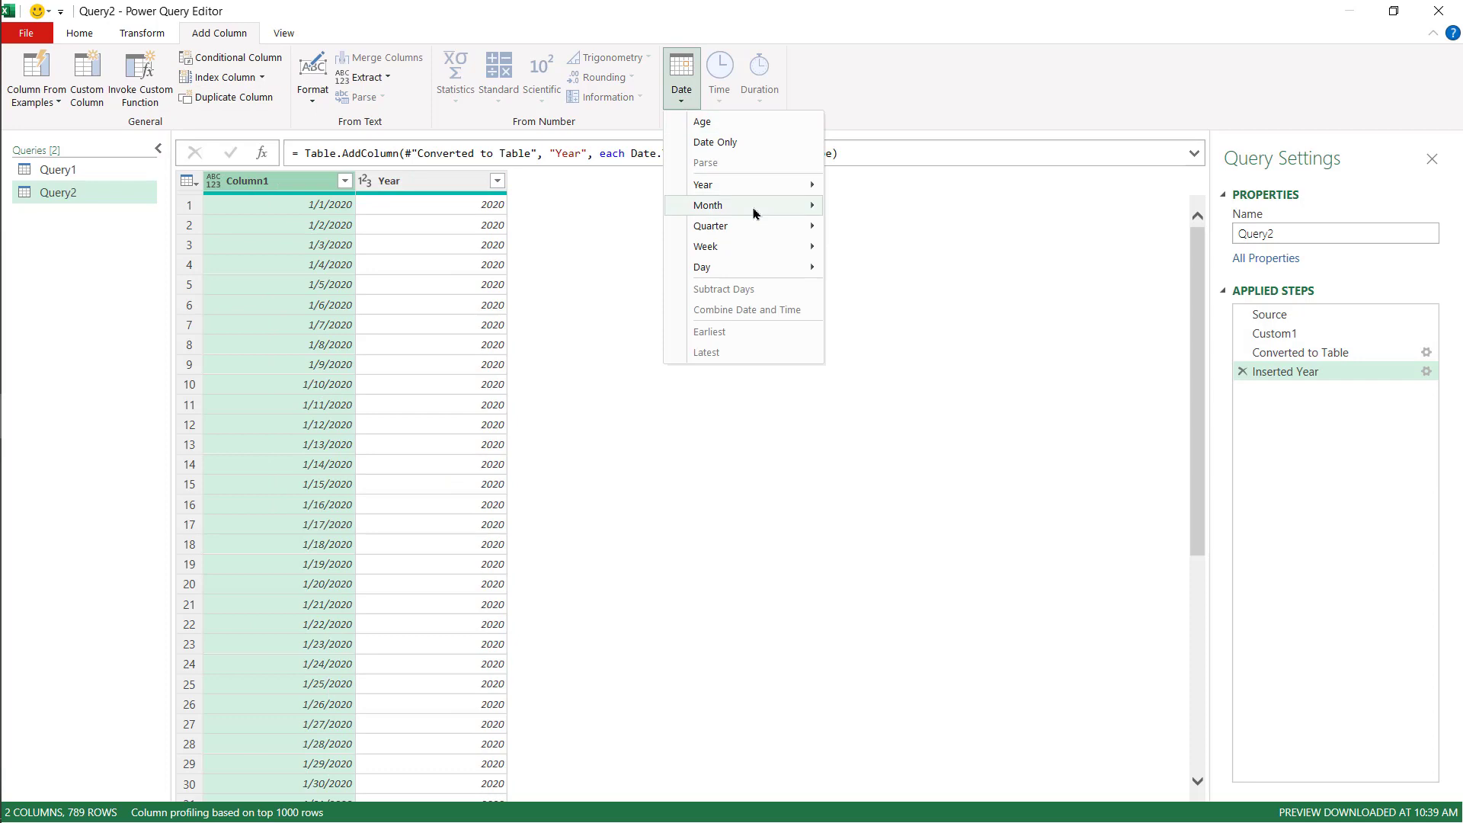
mouse_move(752, 208)
left_click(896, 212)
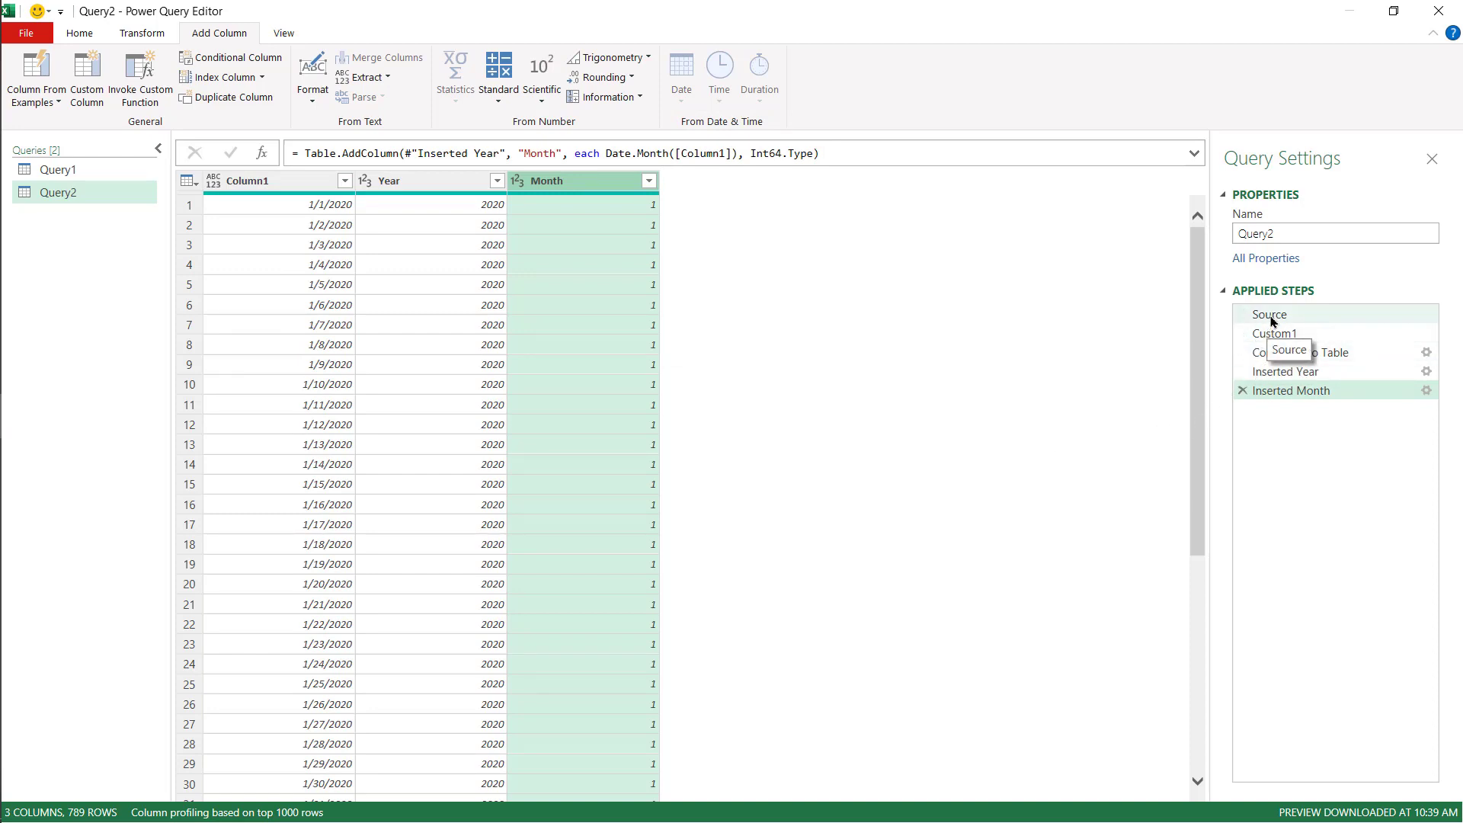
- Close and load the query to the worksheet, then jump to the last date row of the loaded table
left_click(1280, 390)
left_click(1296, 341)
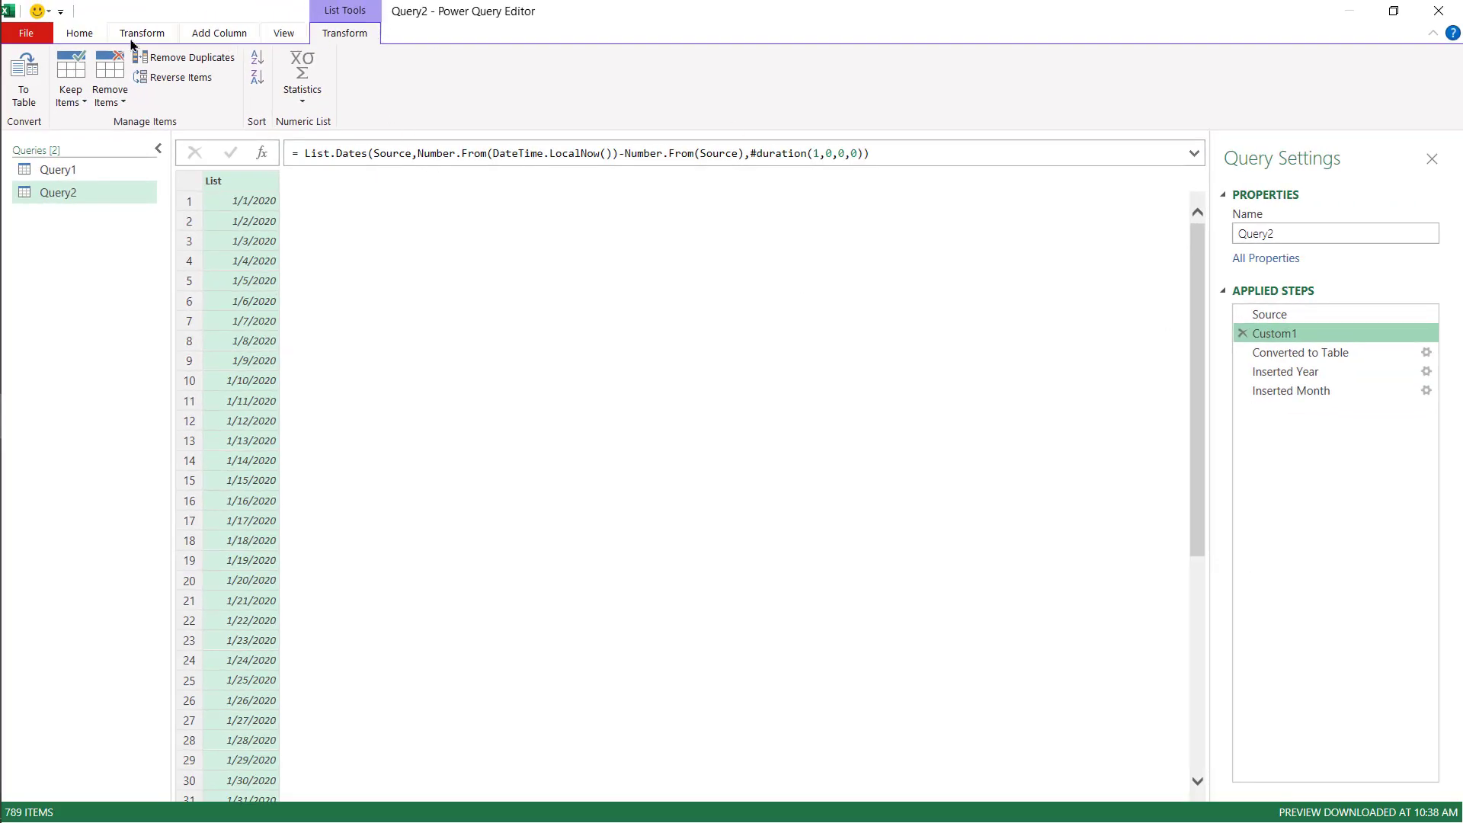
left_click(85, 36)
left_click(24, 67)
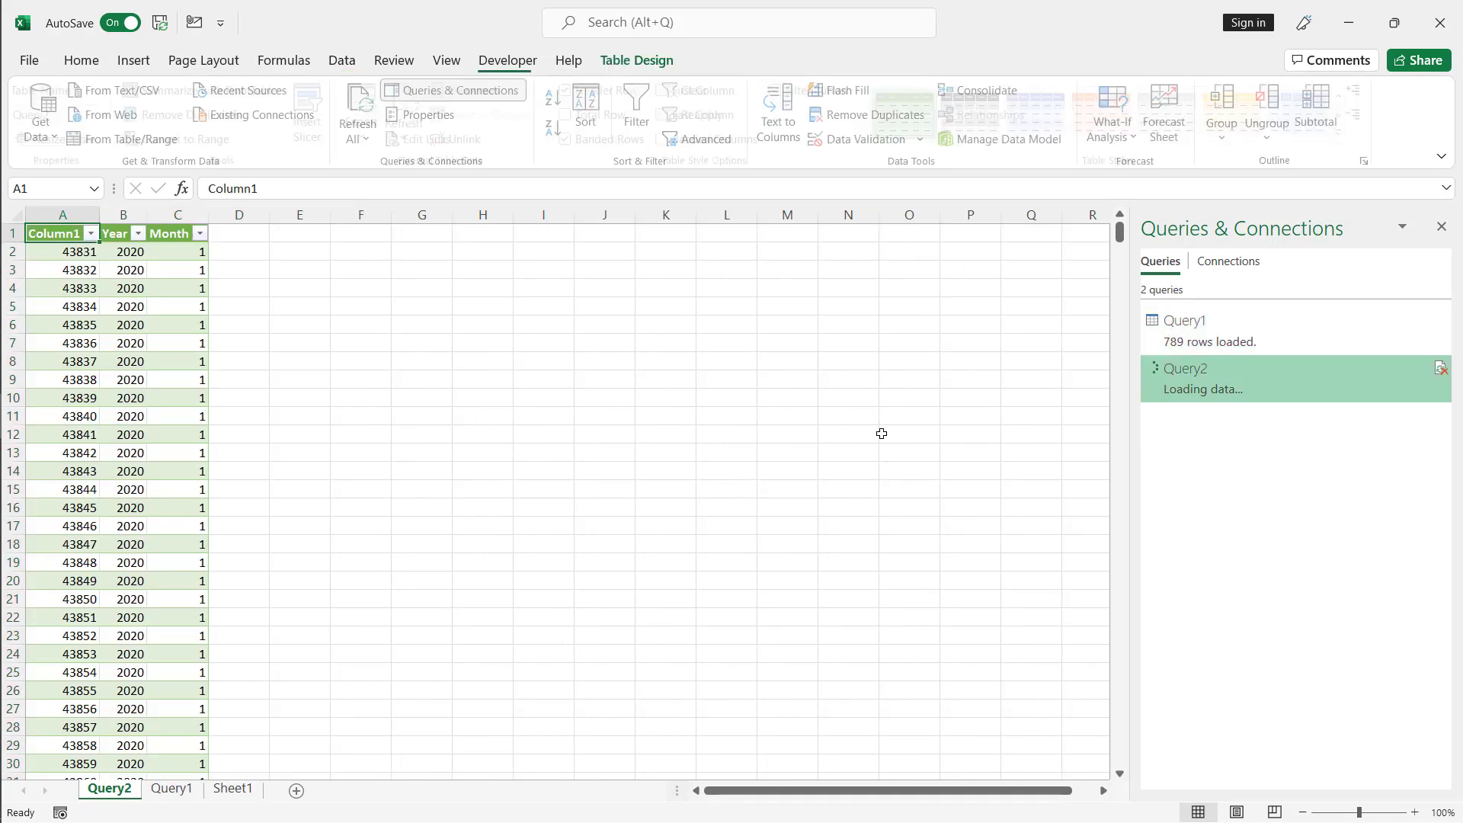
left_click(70, 255)
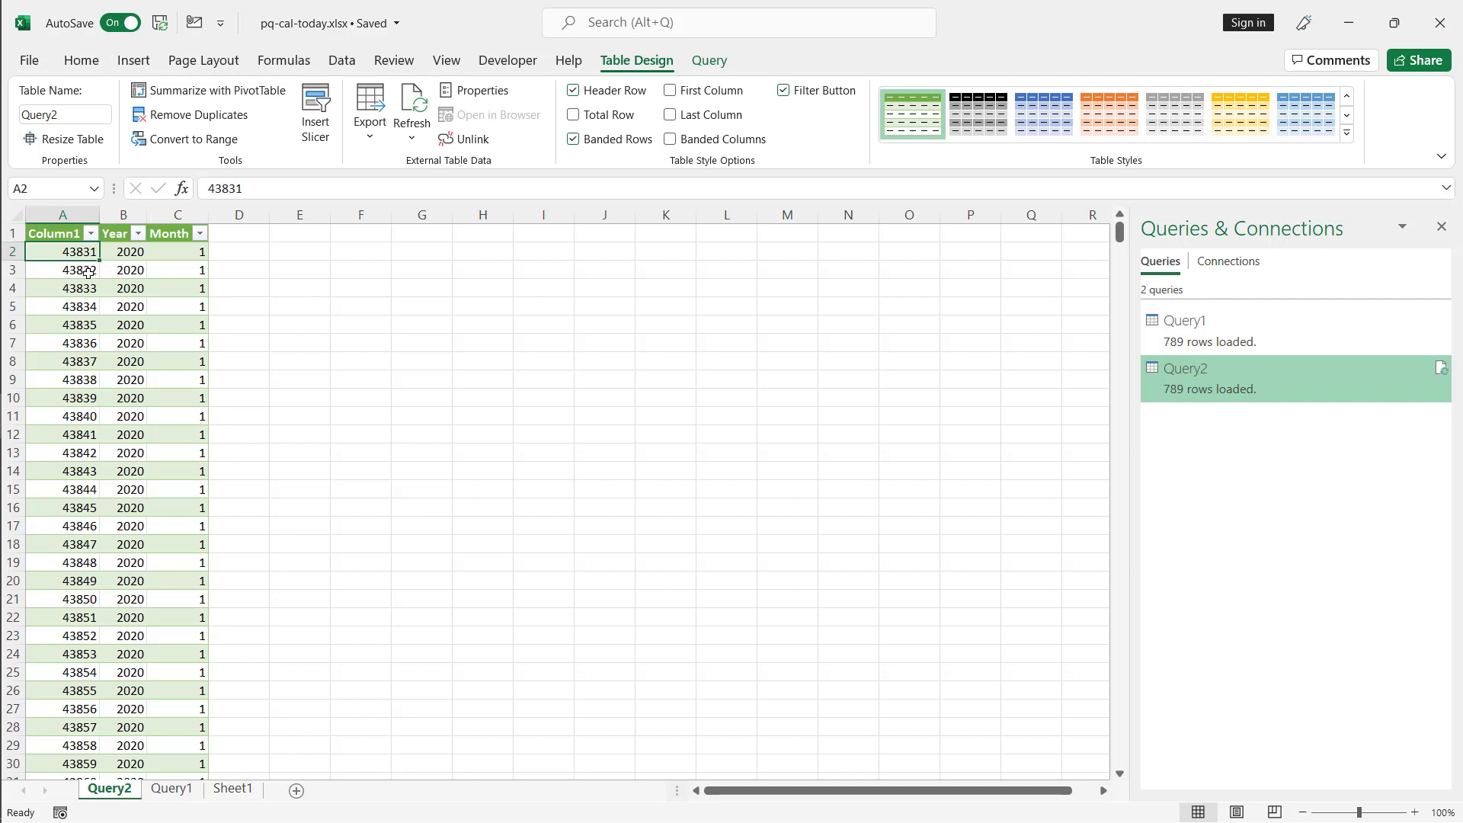
key("ctrl+Down")
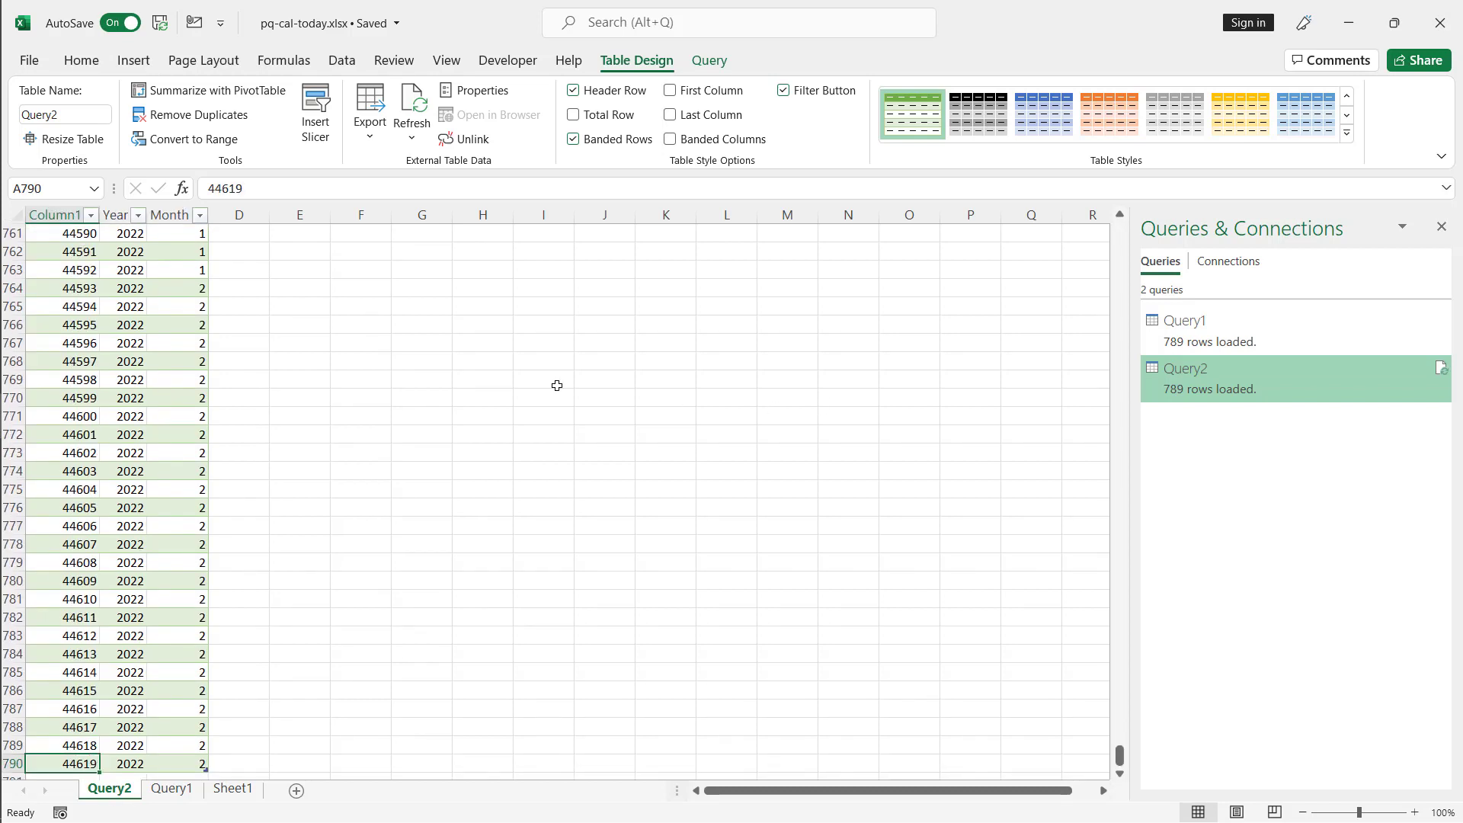
- Reopen Query2, change Column1's data type to Date, and close and load it again
double_click(1194, 387)
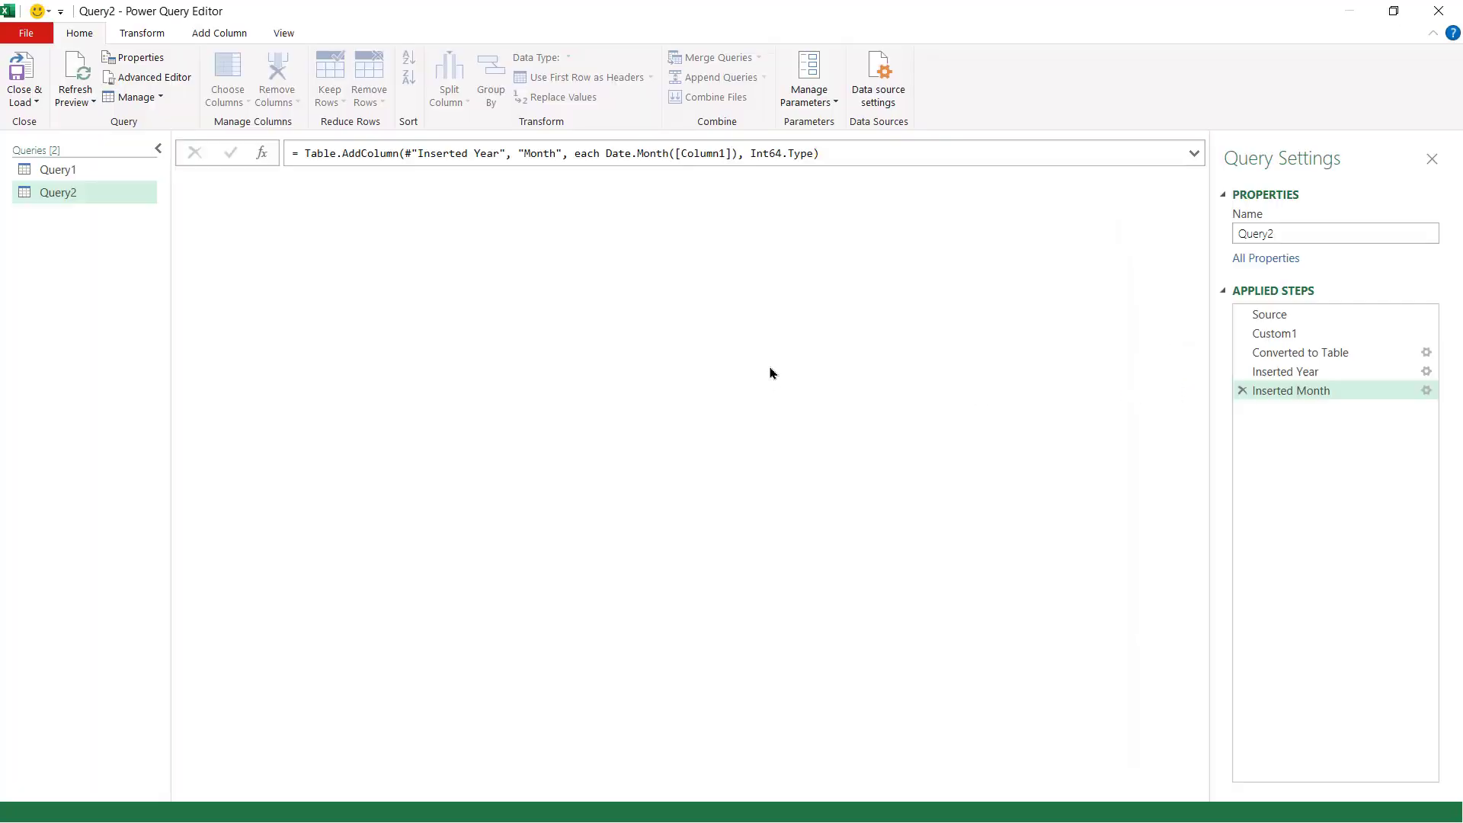
left_click(213, 181)
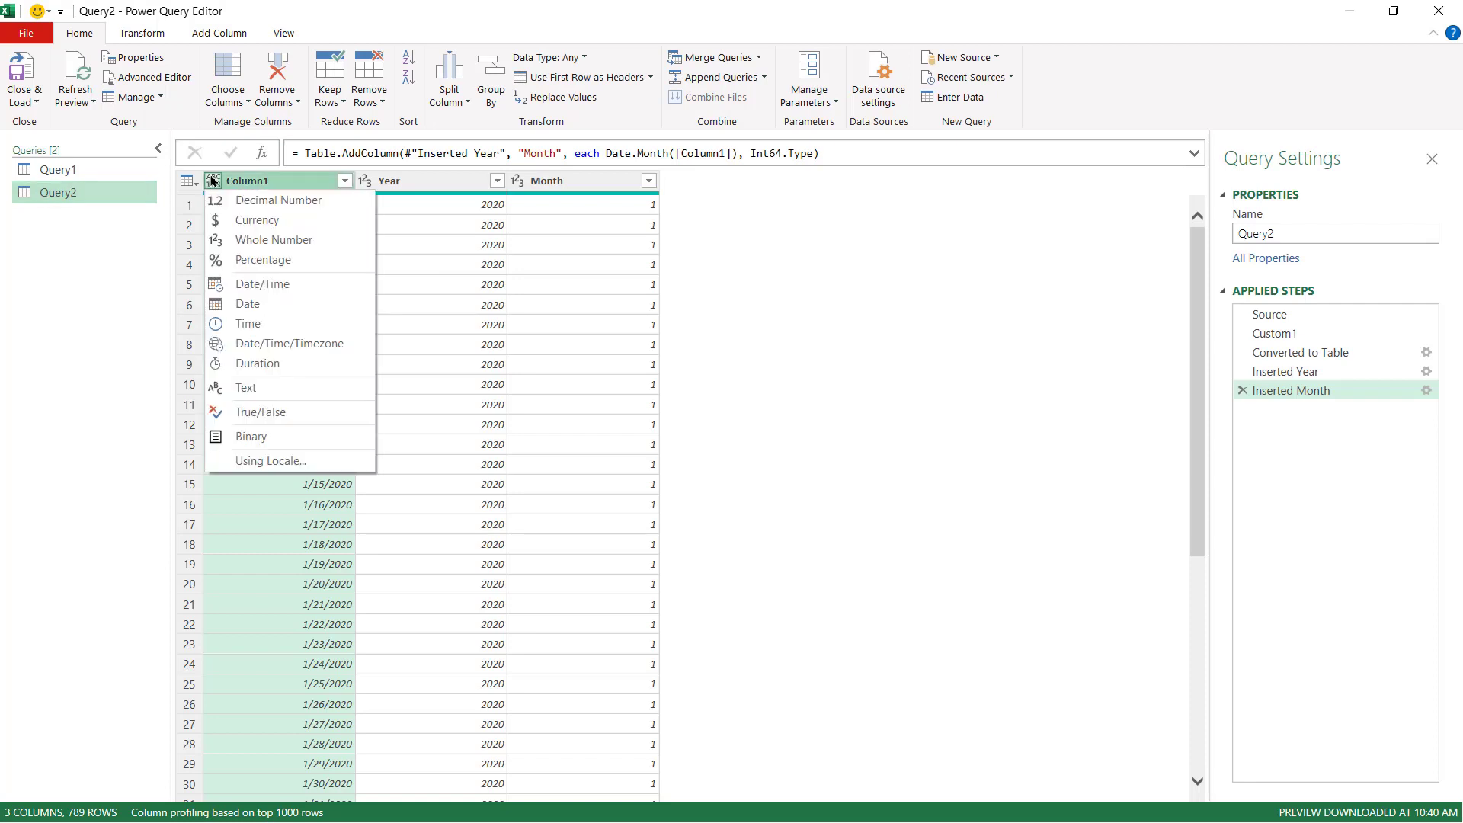
left_click(310, 304)
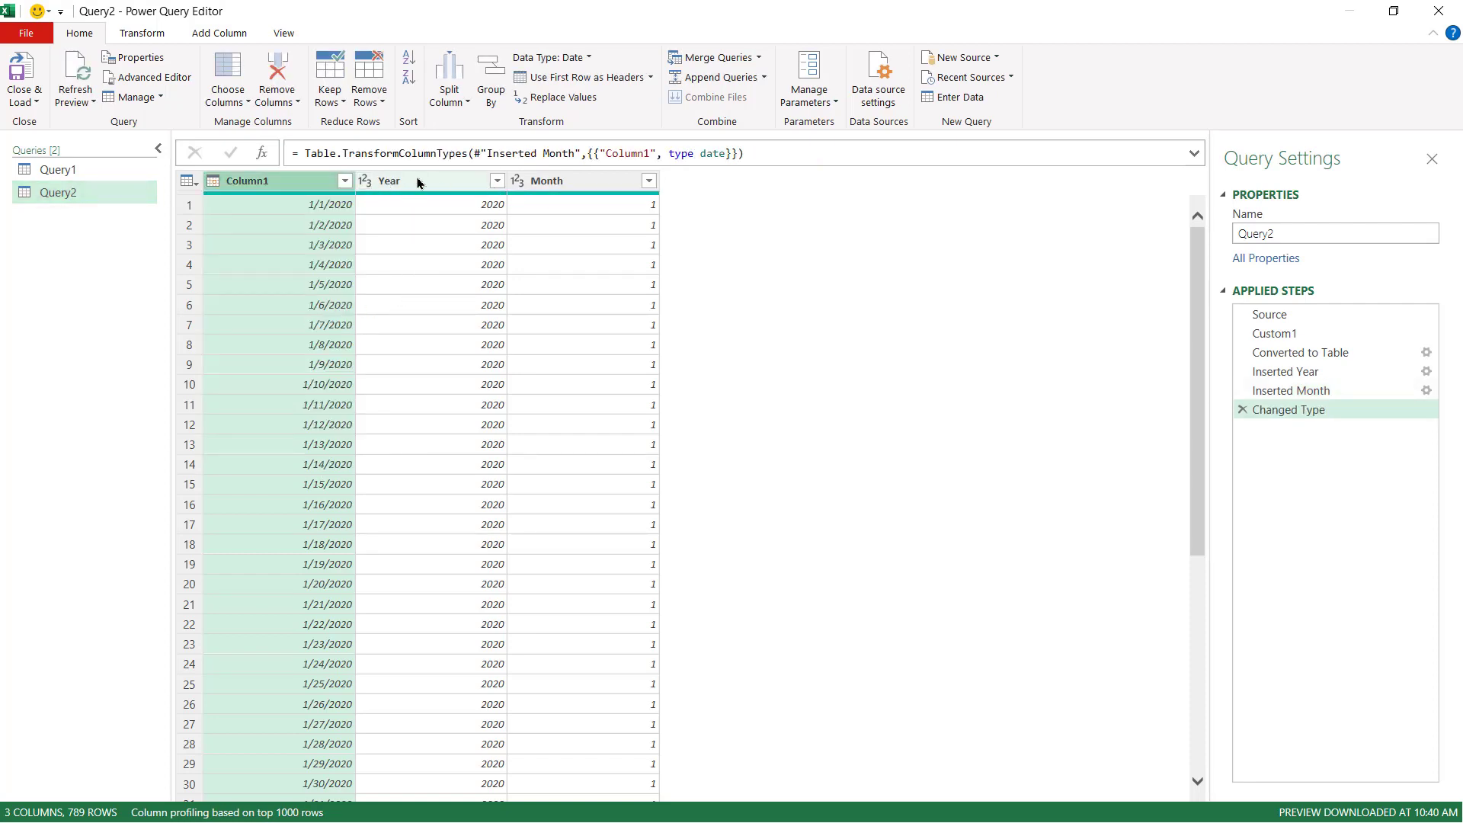
left_click(24, 73)
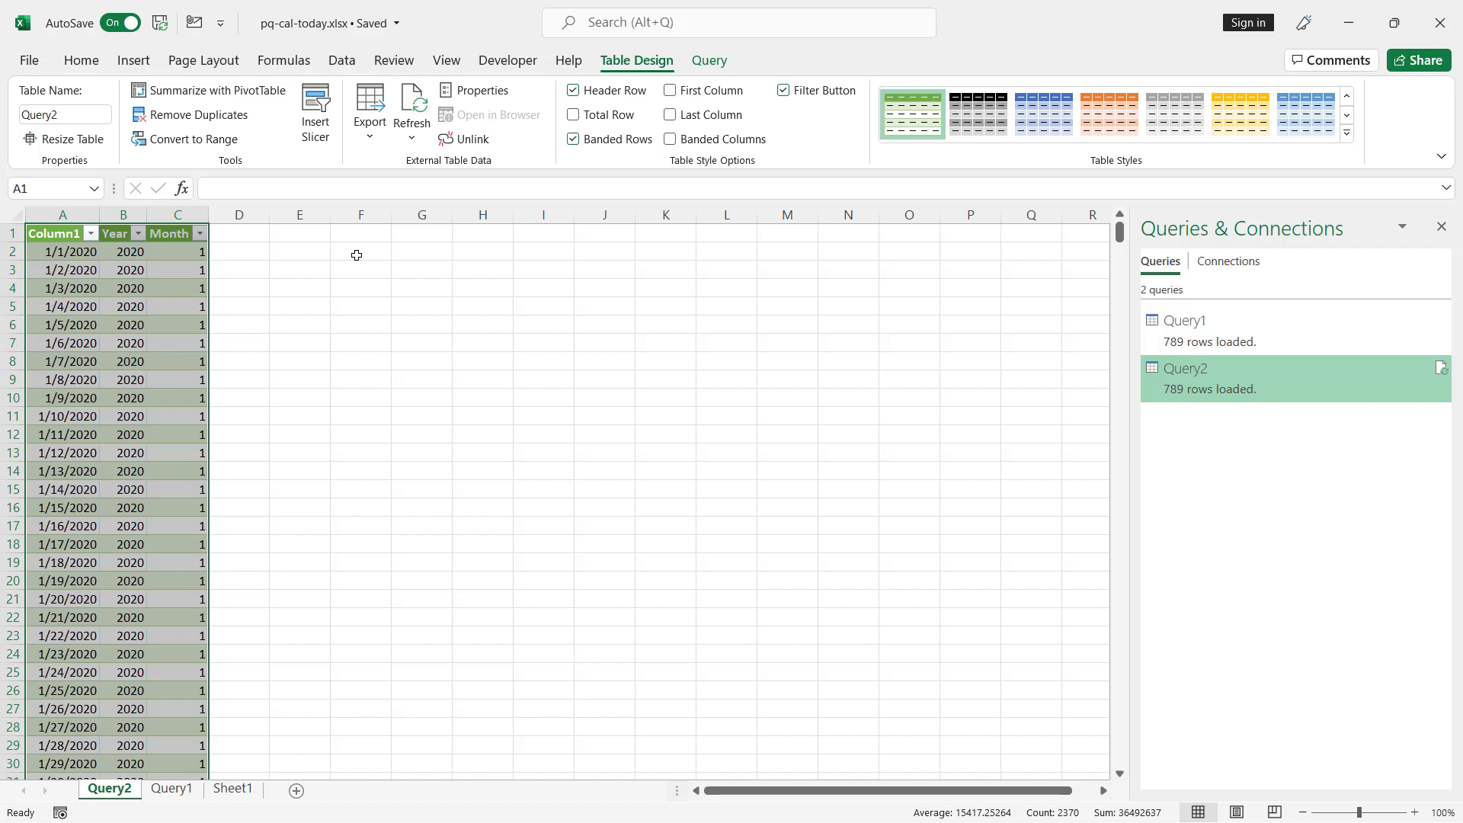
- Compare the Sheet1 formulas and the Query1 table with the Query2 table
left_click(233, 789)
left_click(156, 249)
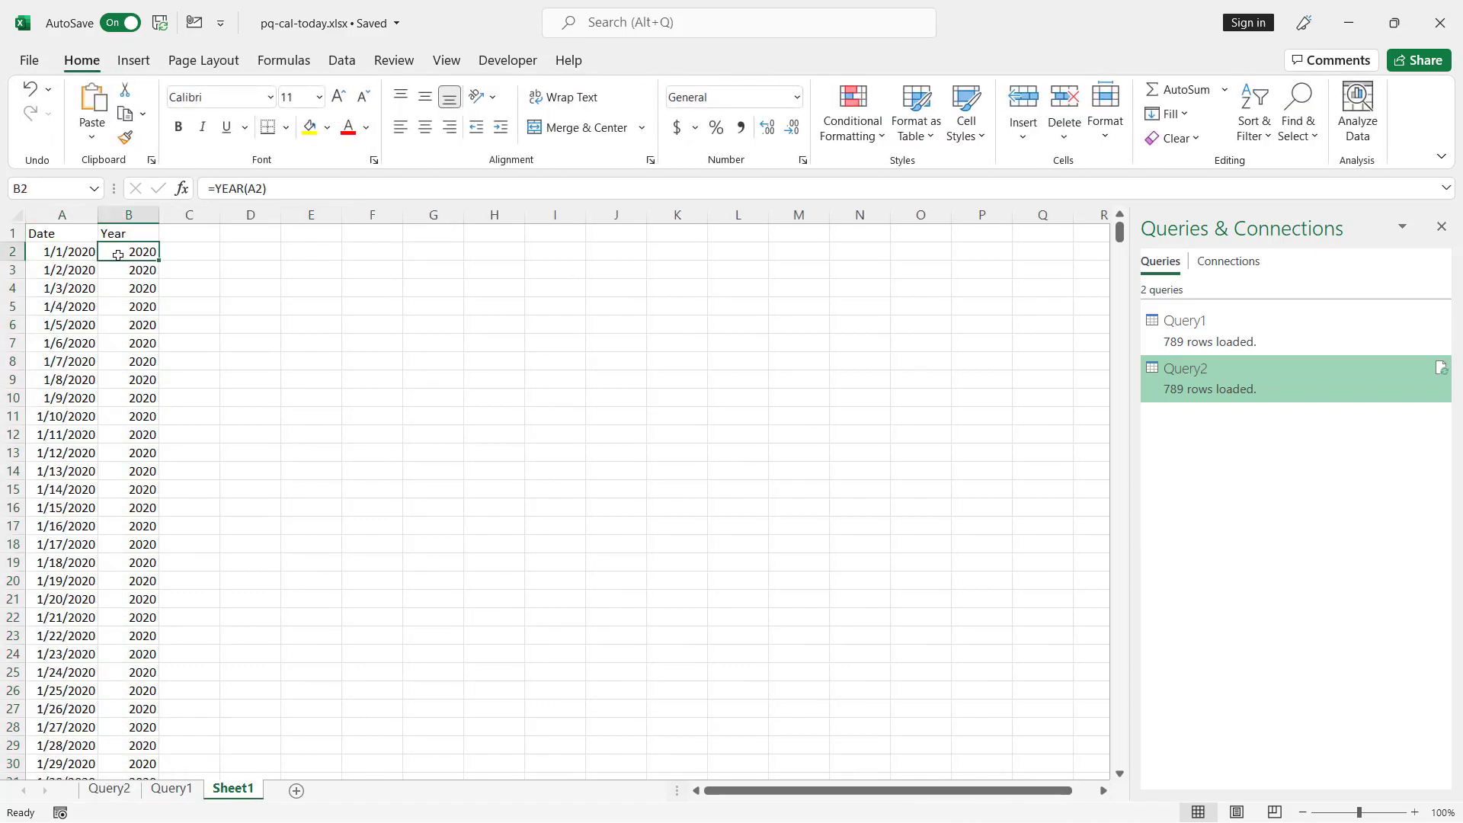
left_click(197, 788)
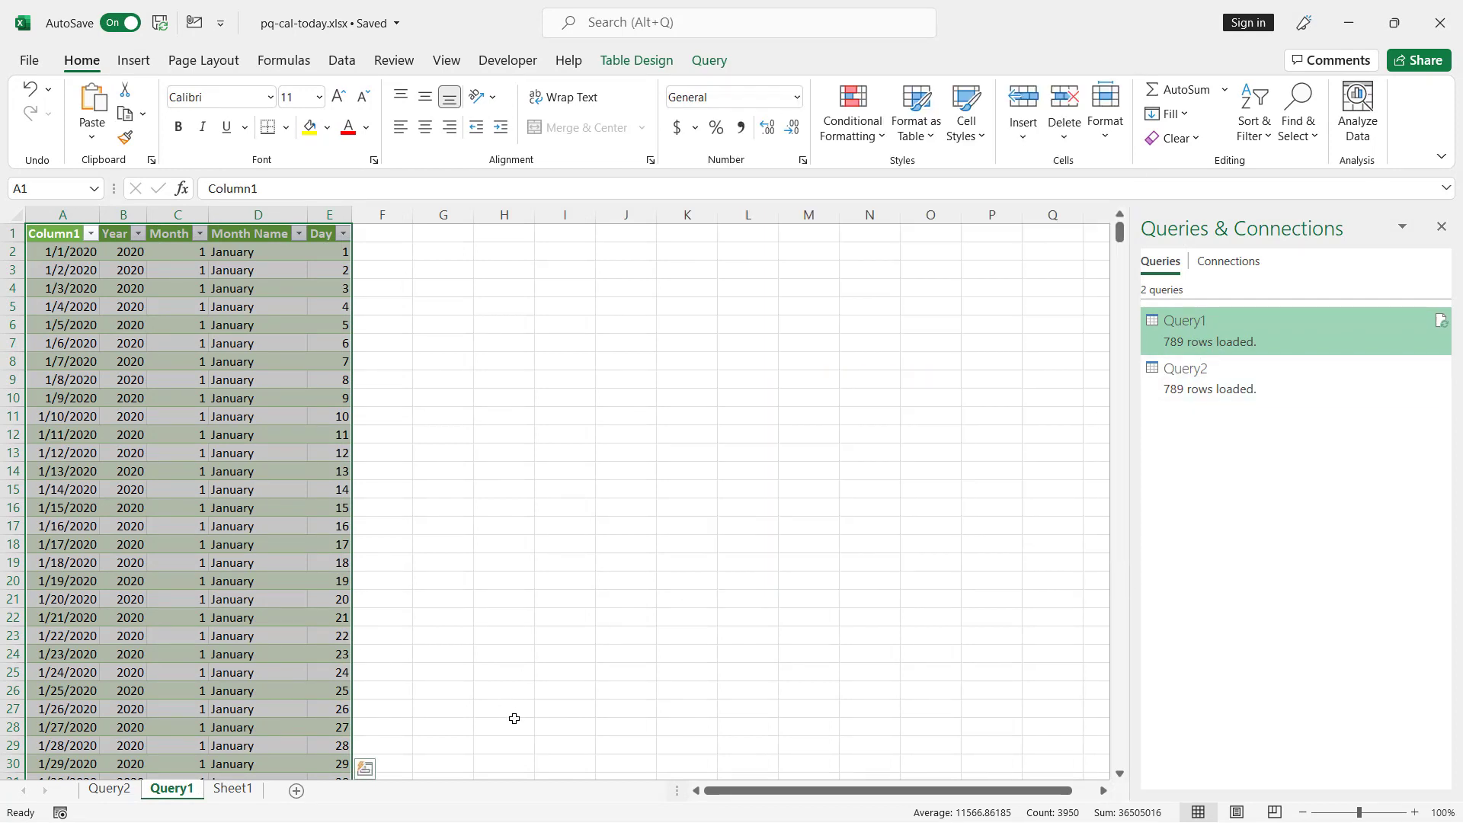
left_click(97, 789)
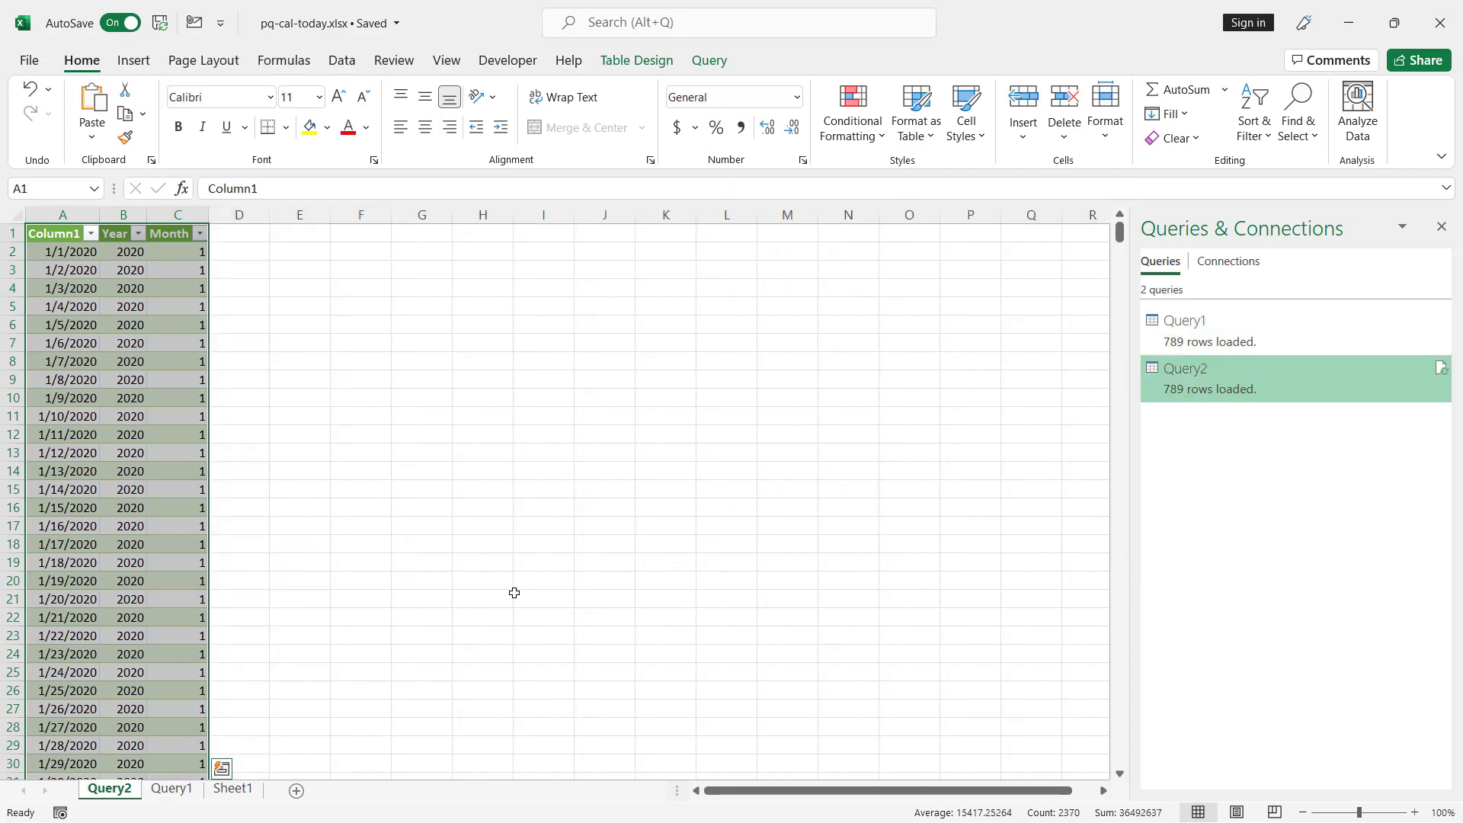